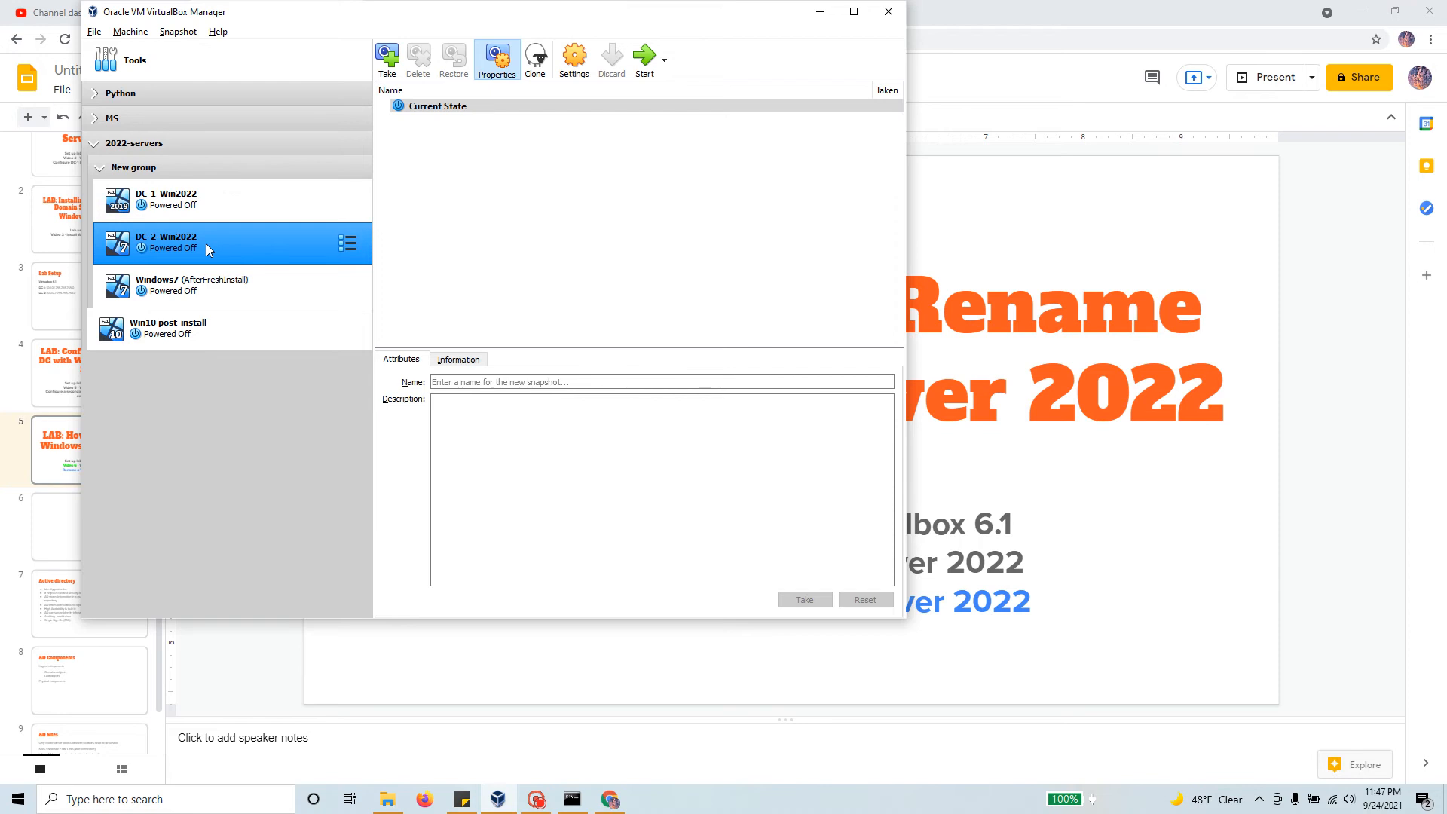
Step: Start the DC-1-Win2022 VM and minimize its full-screen window back to the Manager
left_click(226, 196)
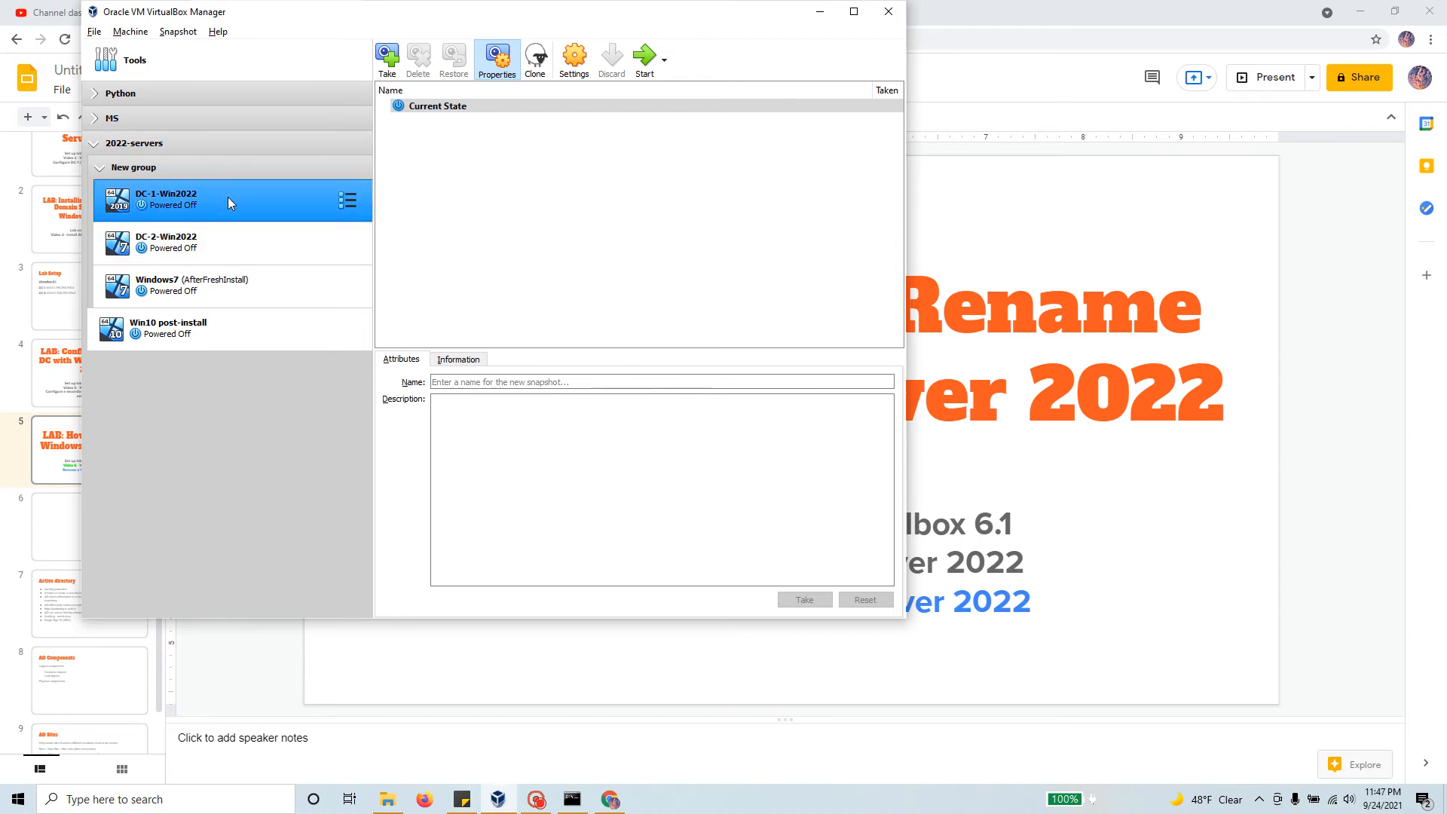
left_click(639, 66)
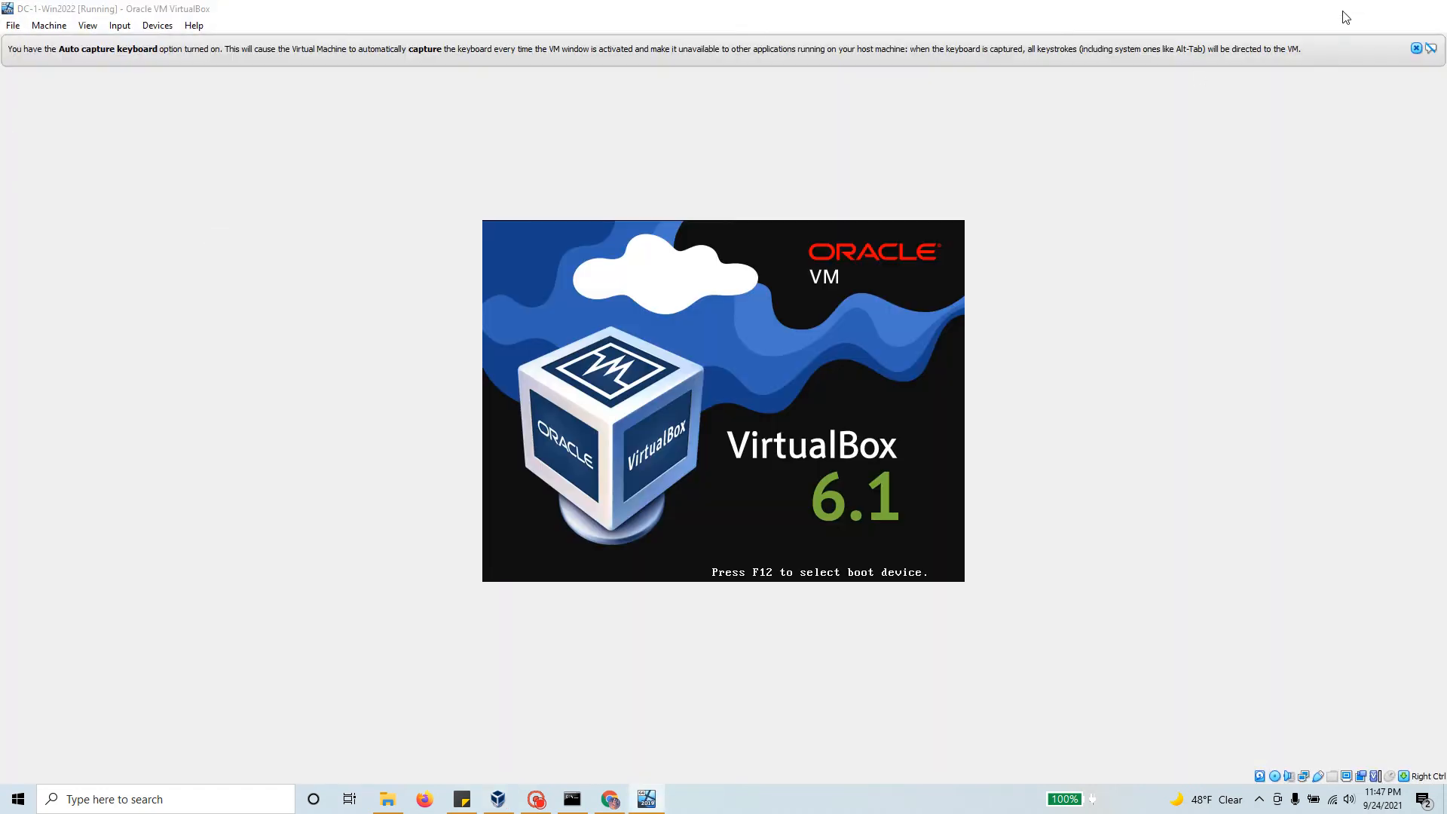
left_click(1360, 9)
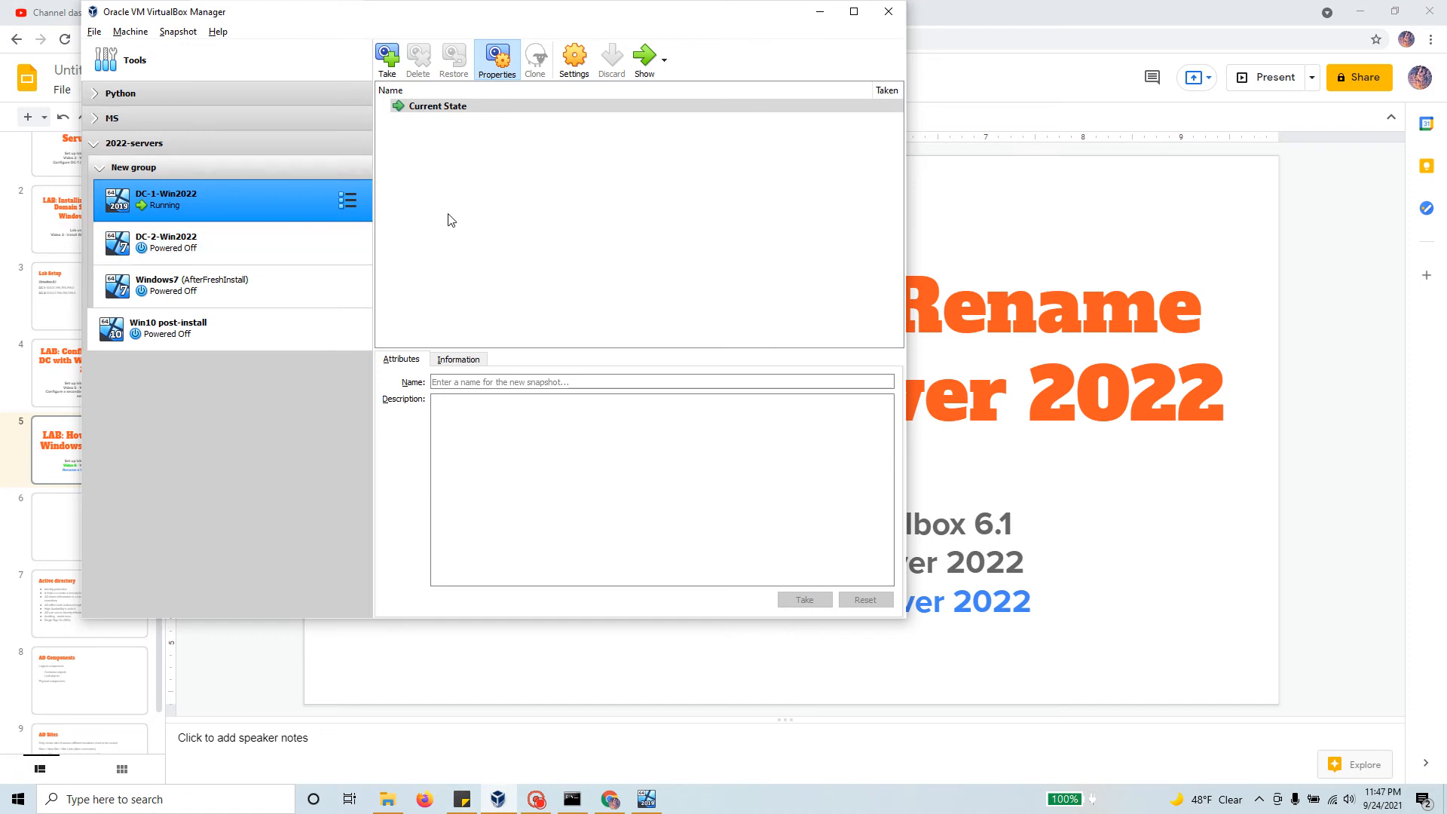
Step: Restore DC-1 from full screen to a window and start DC-2-Win2022
left_click(650, 62)
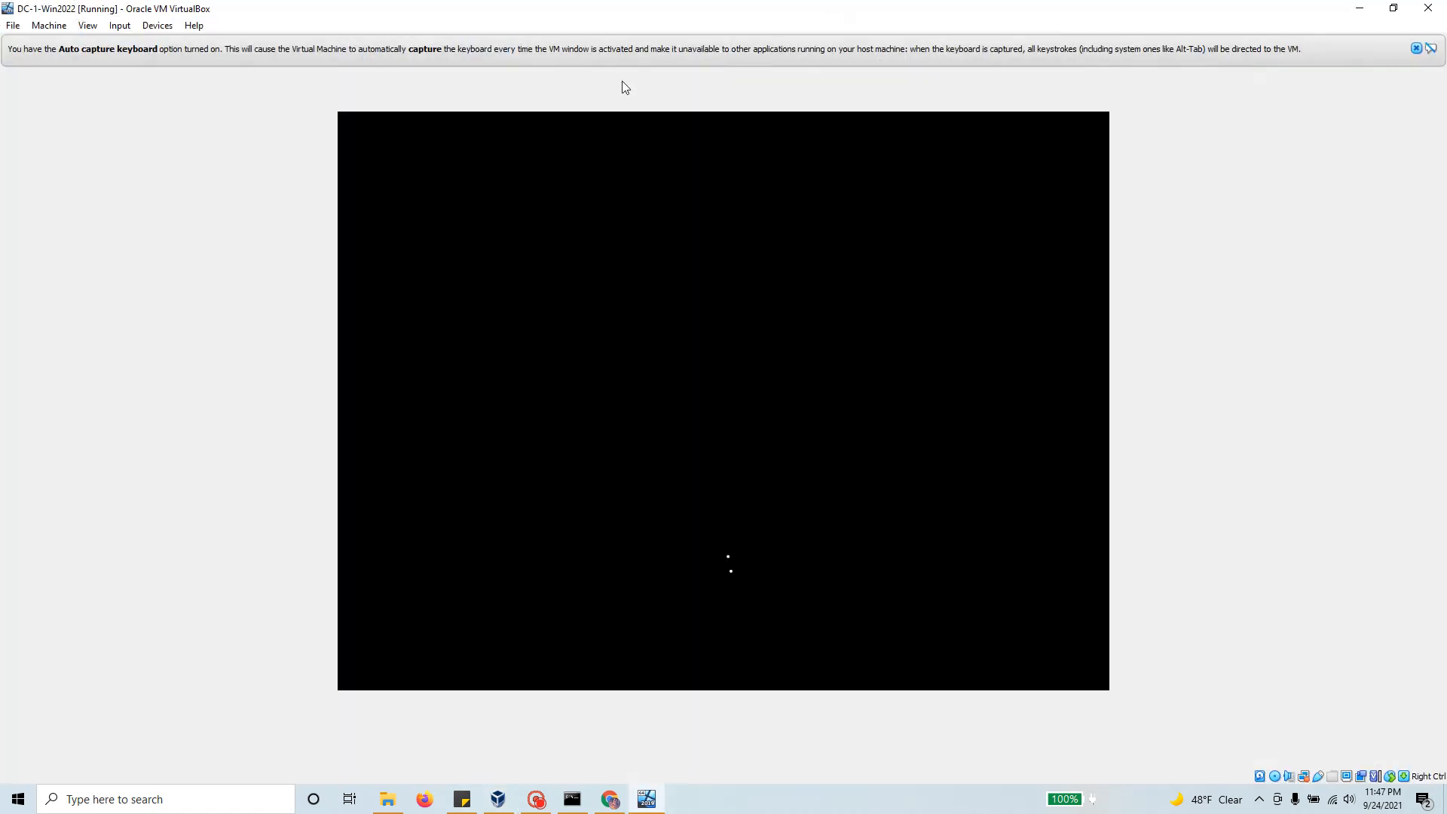
left_click(1419, 49)
left_click(1394, 9)
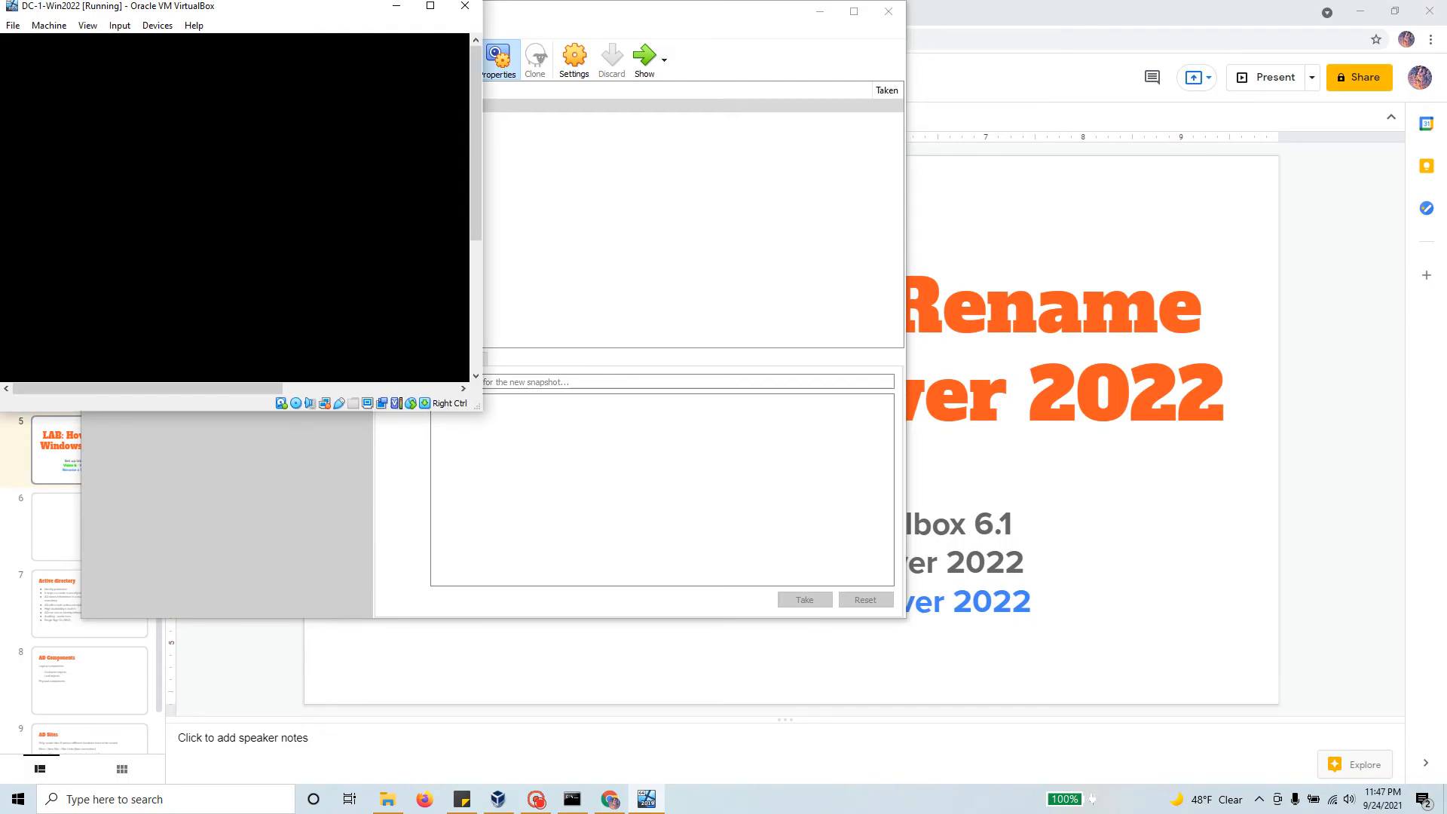
left_click_drag(289, 13, 918, 17)
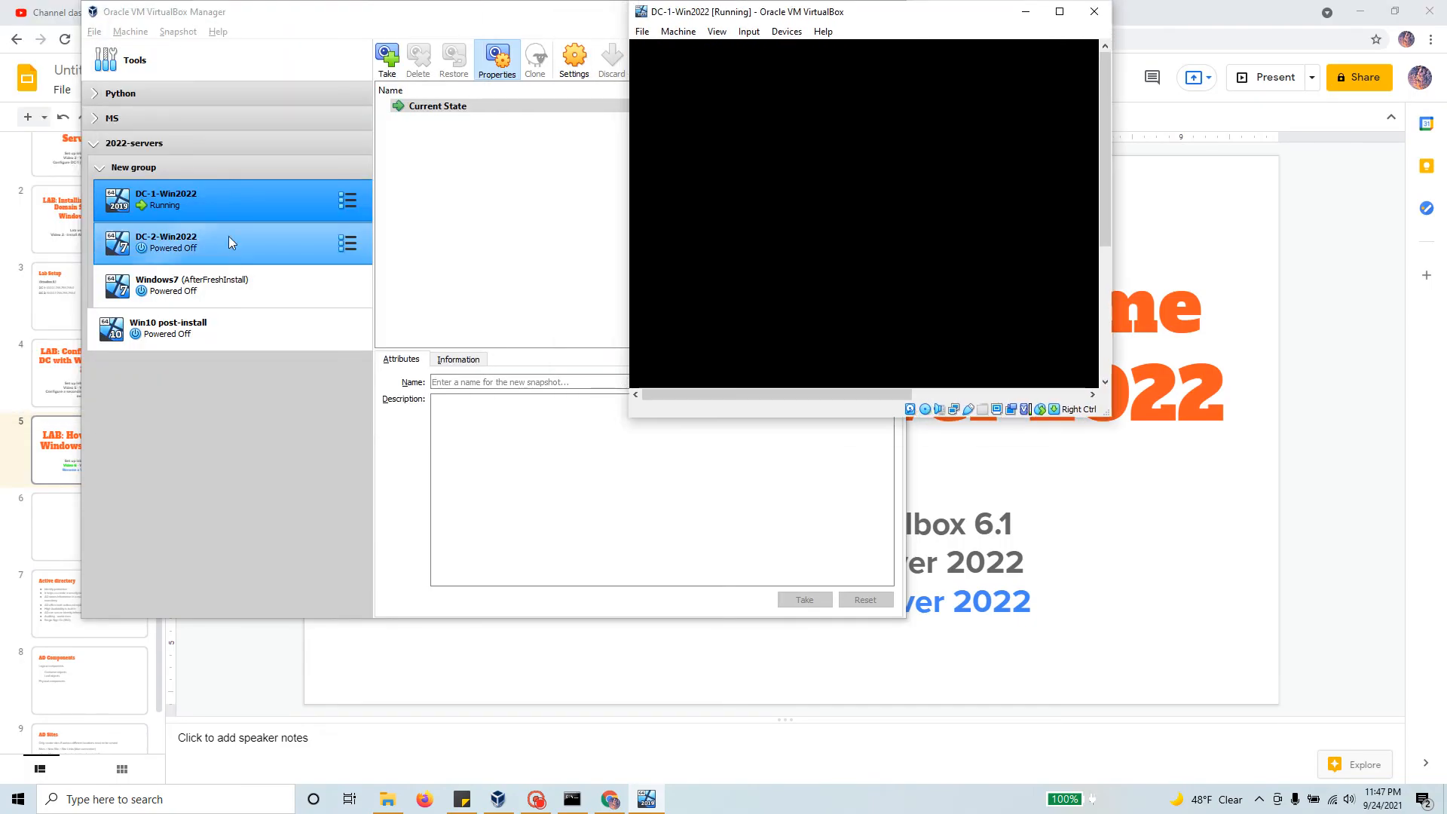
left_click(233, 252)
left_click(645, 60)
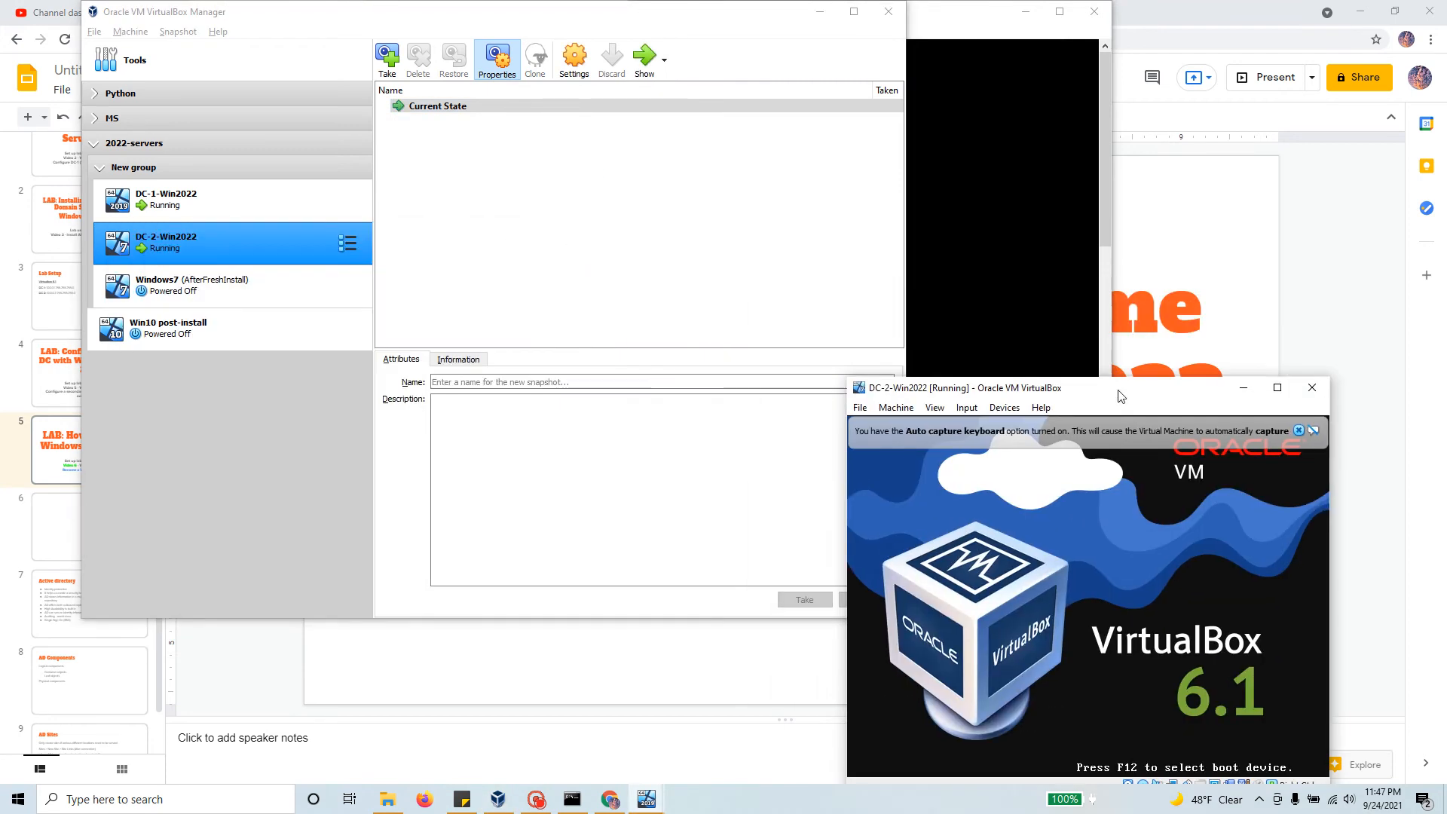
Step: Arrange DC-1 on the left and DC-2 on the right, stretched to the taskbar
left_click(821, 11)
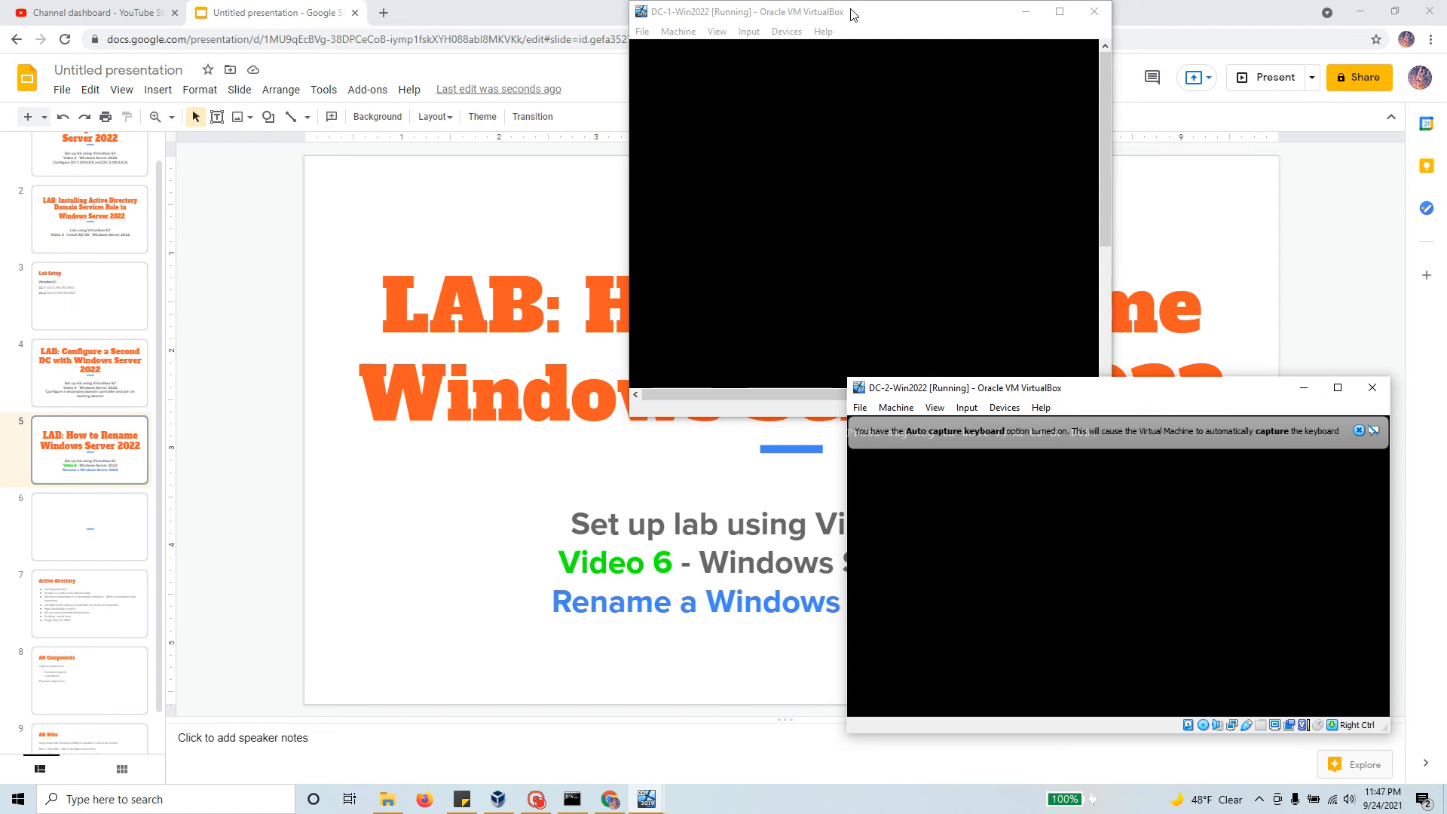
left_click_drag(881, 16, 303, 24)
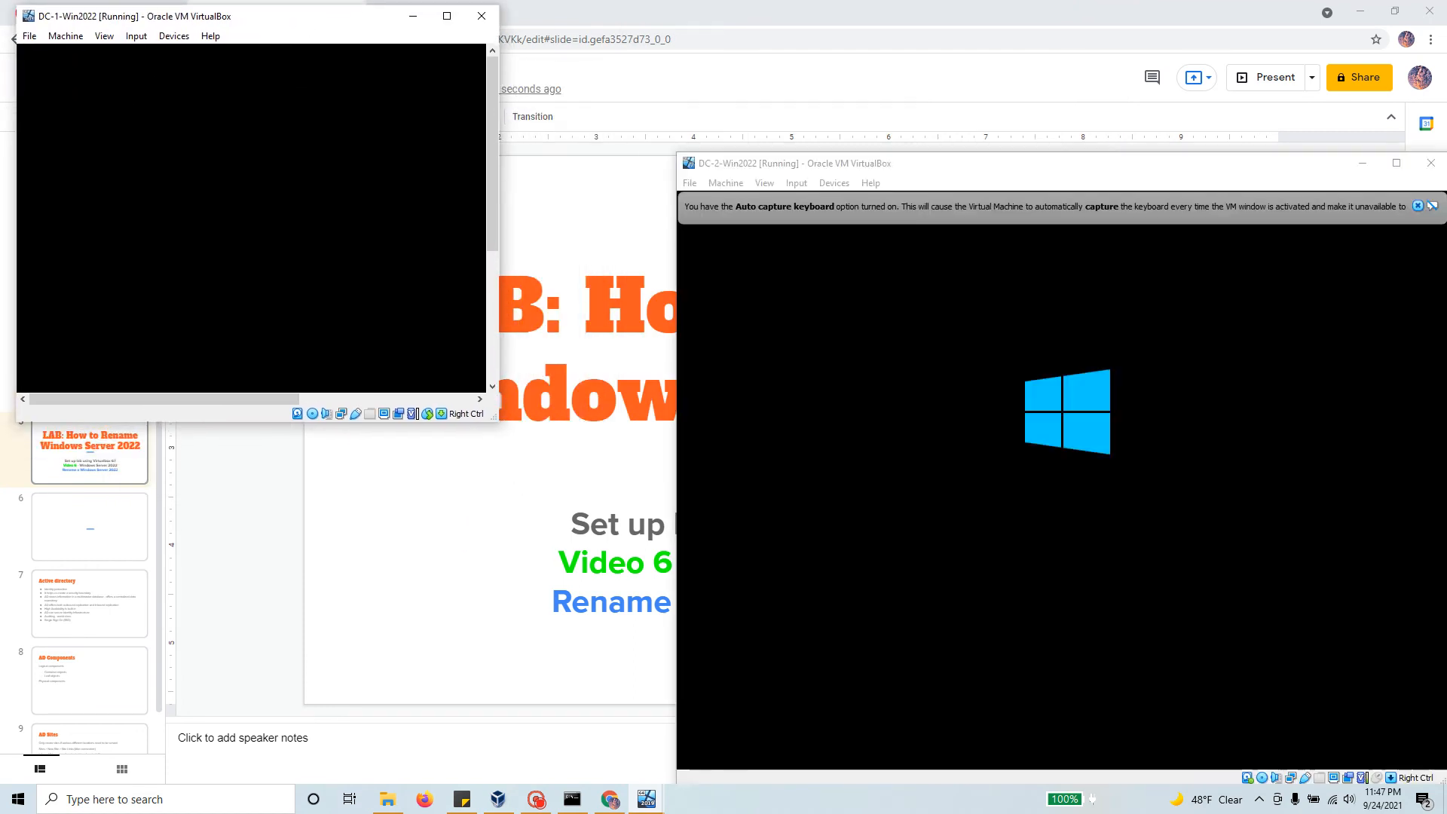
left_click_drag(497, 423, 664, 774)
left_click_drag(871, 168, 874, 28)
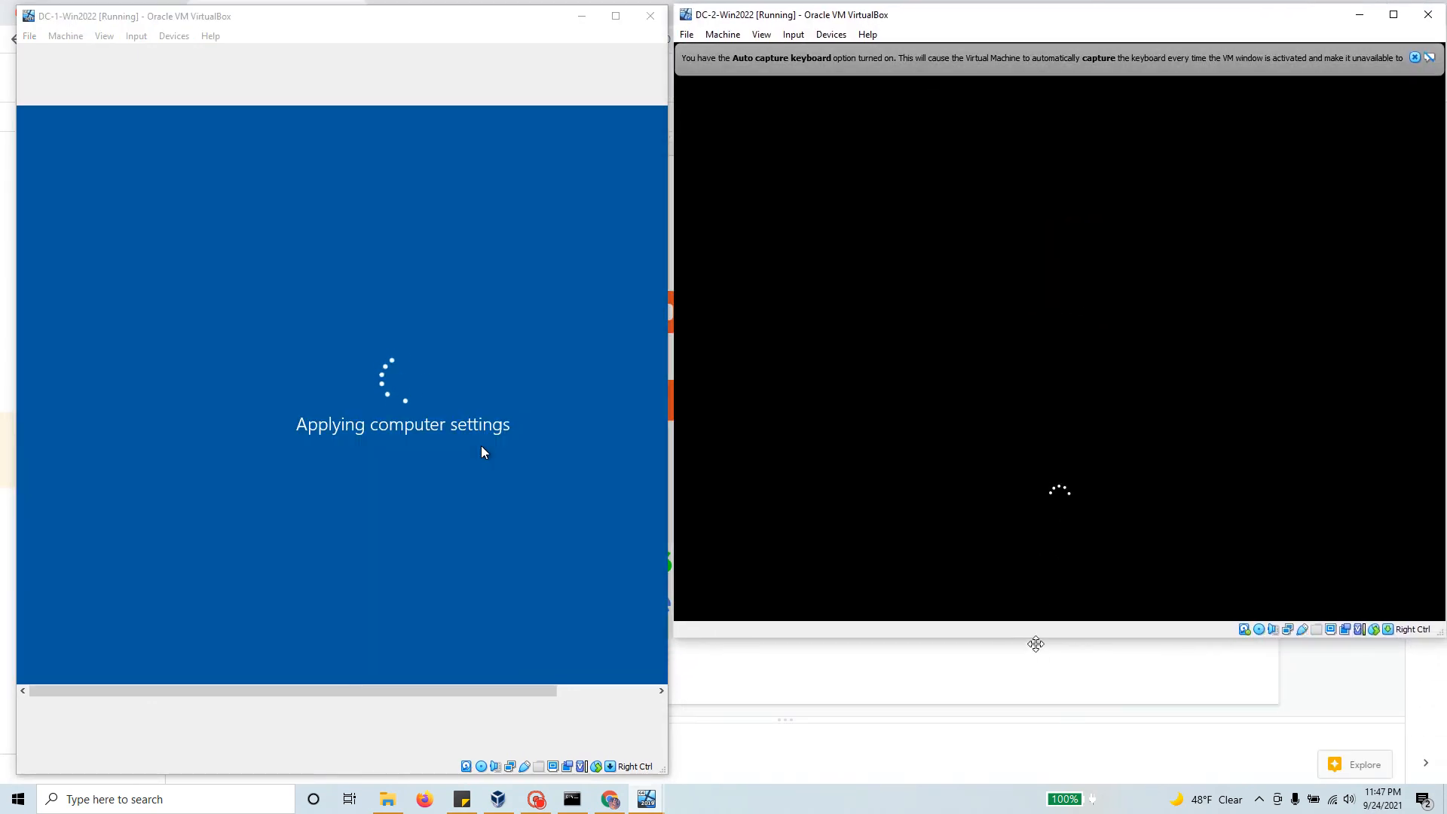
left_click_drag(1038, 647, 1041, 774)
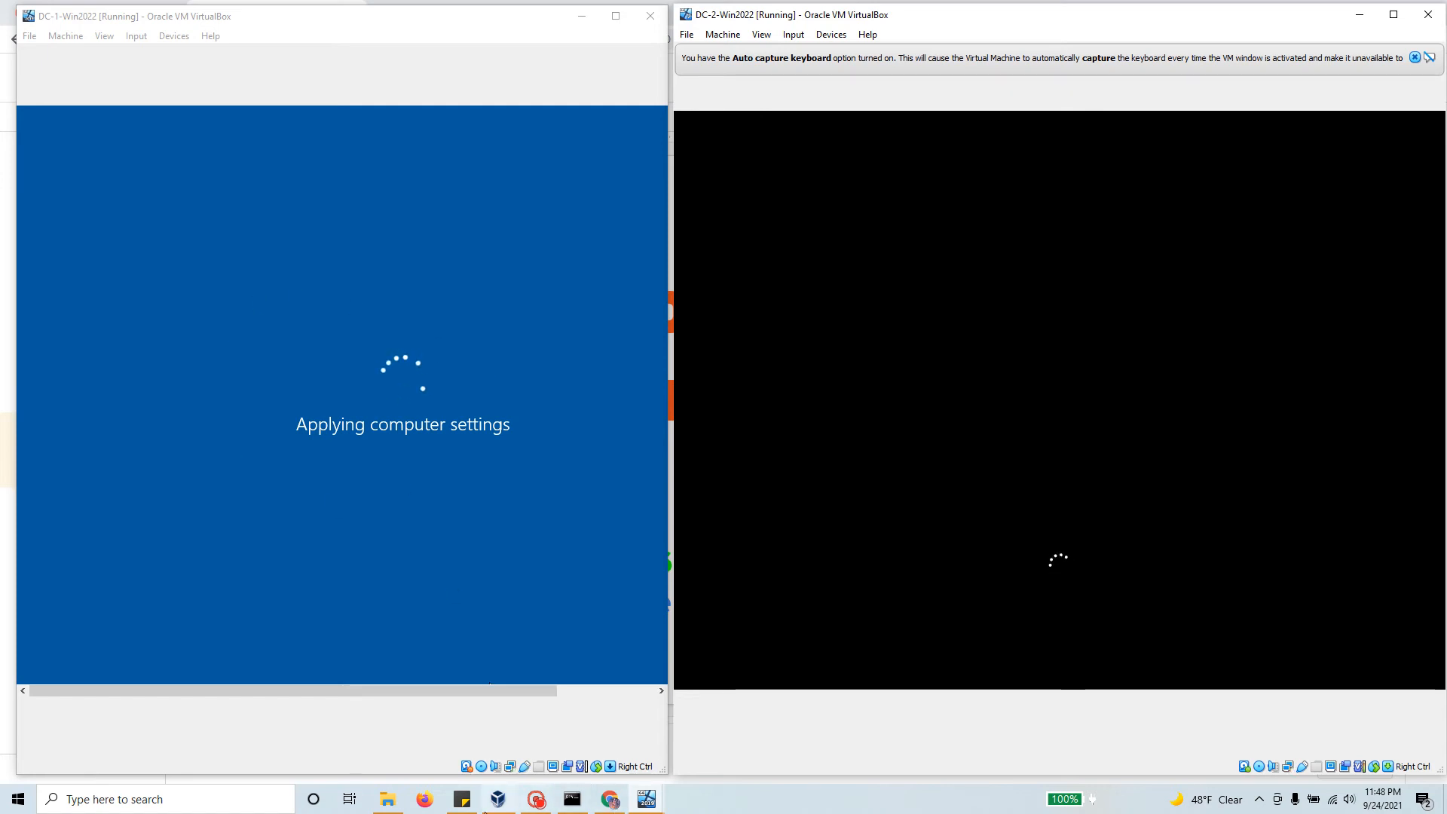
Step: Unlock DC-1 with Insert Ctrl-Alt-Del and sign in with the Administrator password
left_click(536, 799)
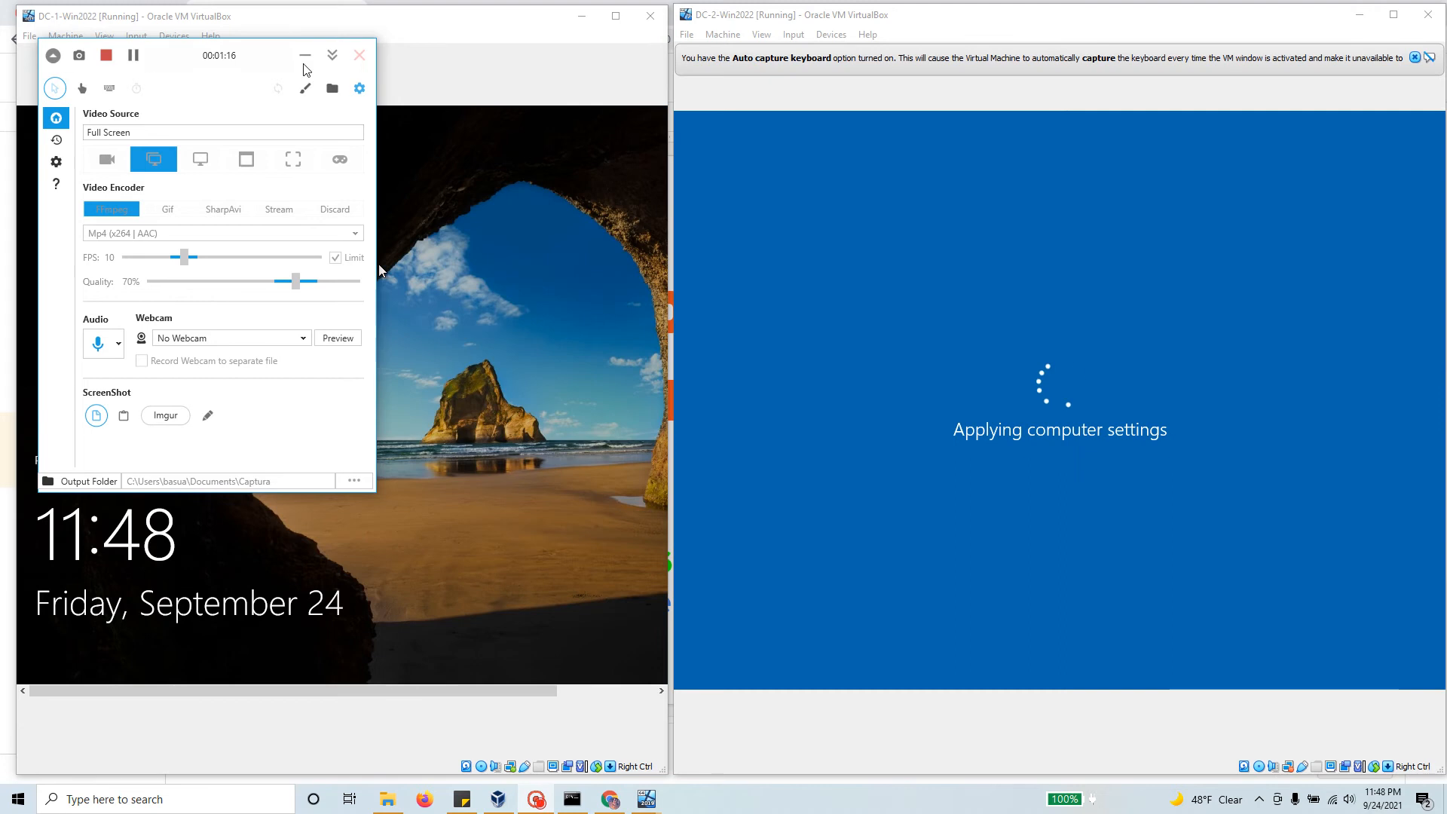
left_click(304, 60)
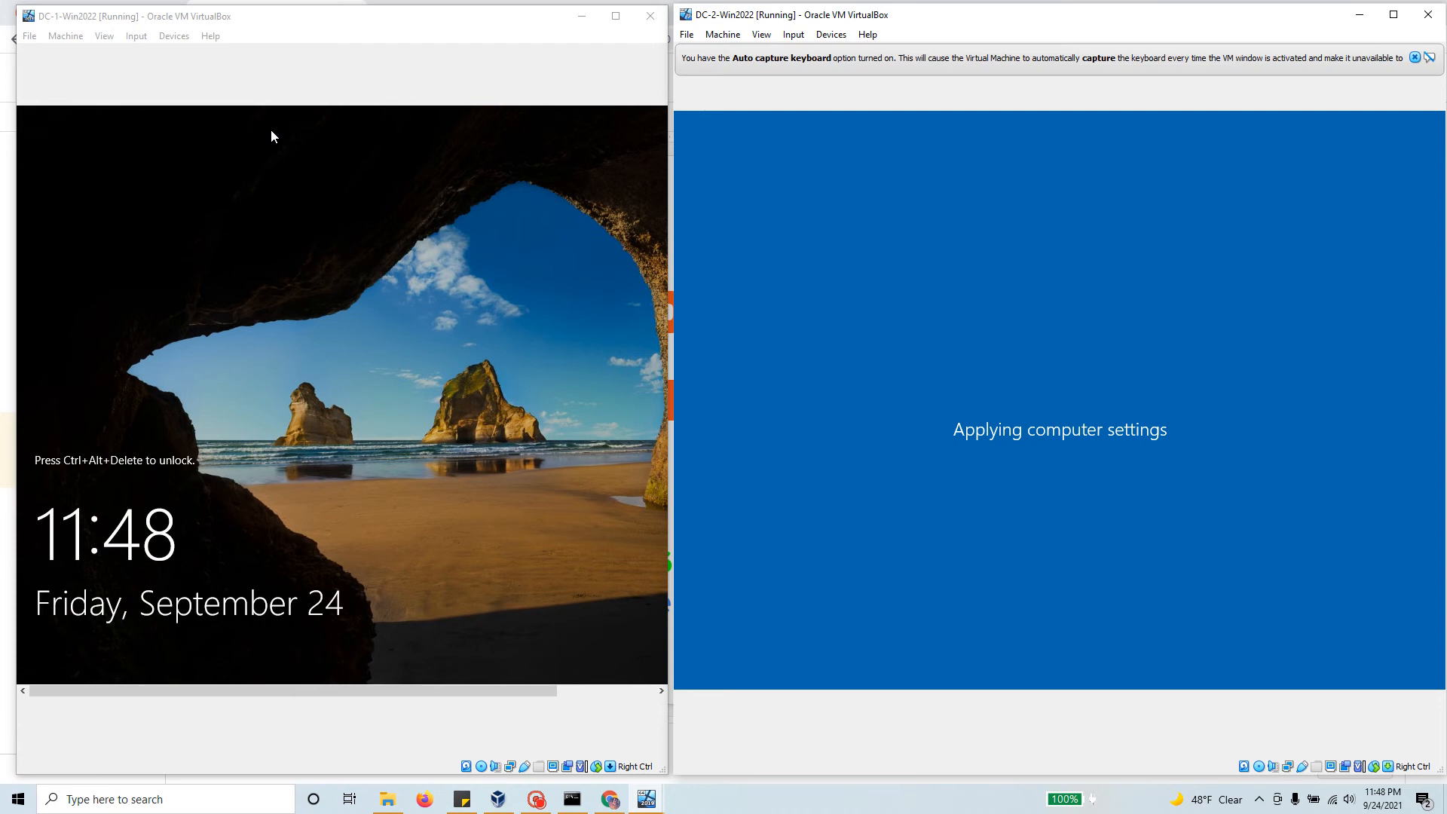
left_click(138, 38)
mouse_move(155, 54)
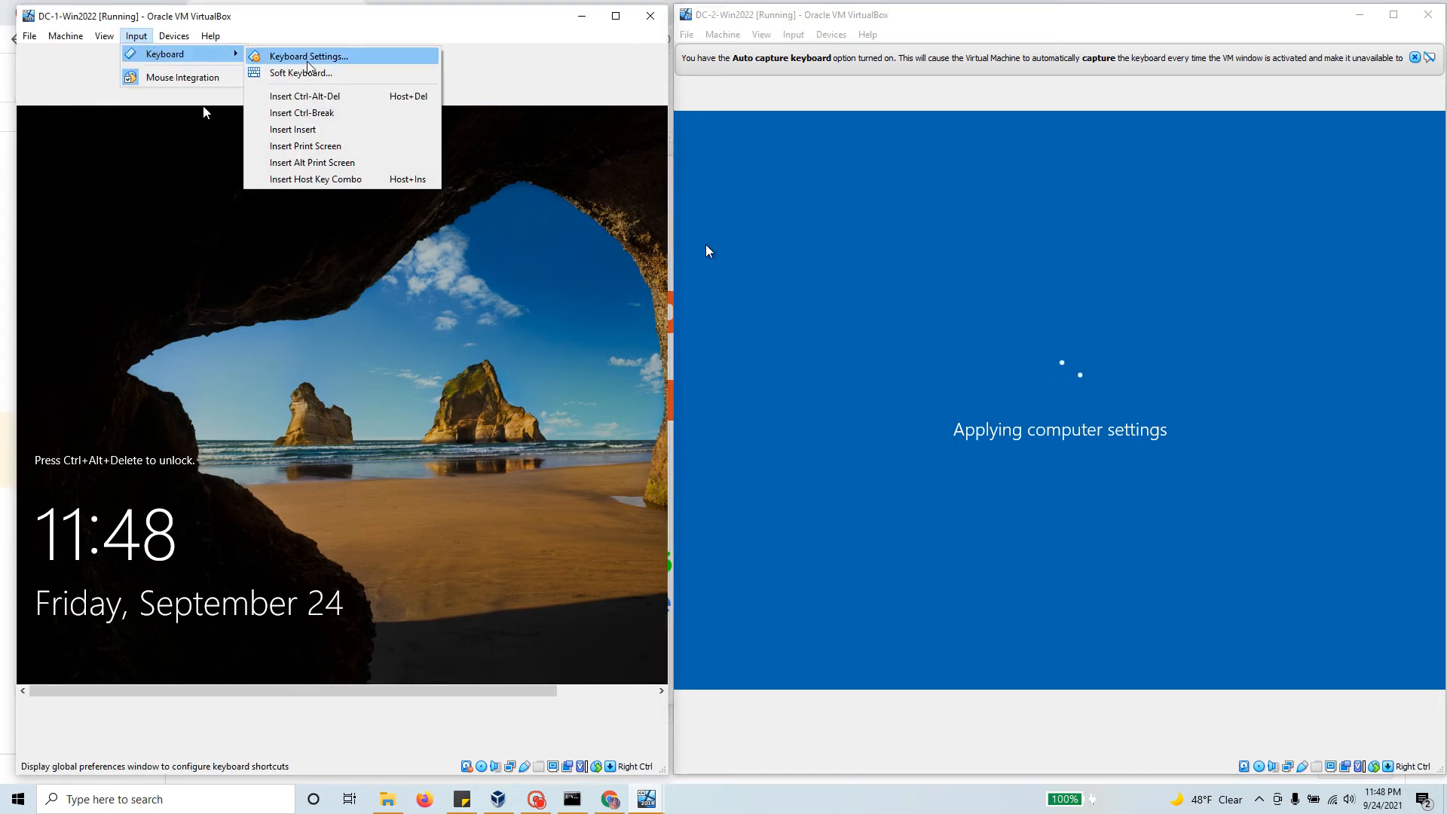
left_click(327, 97)
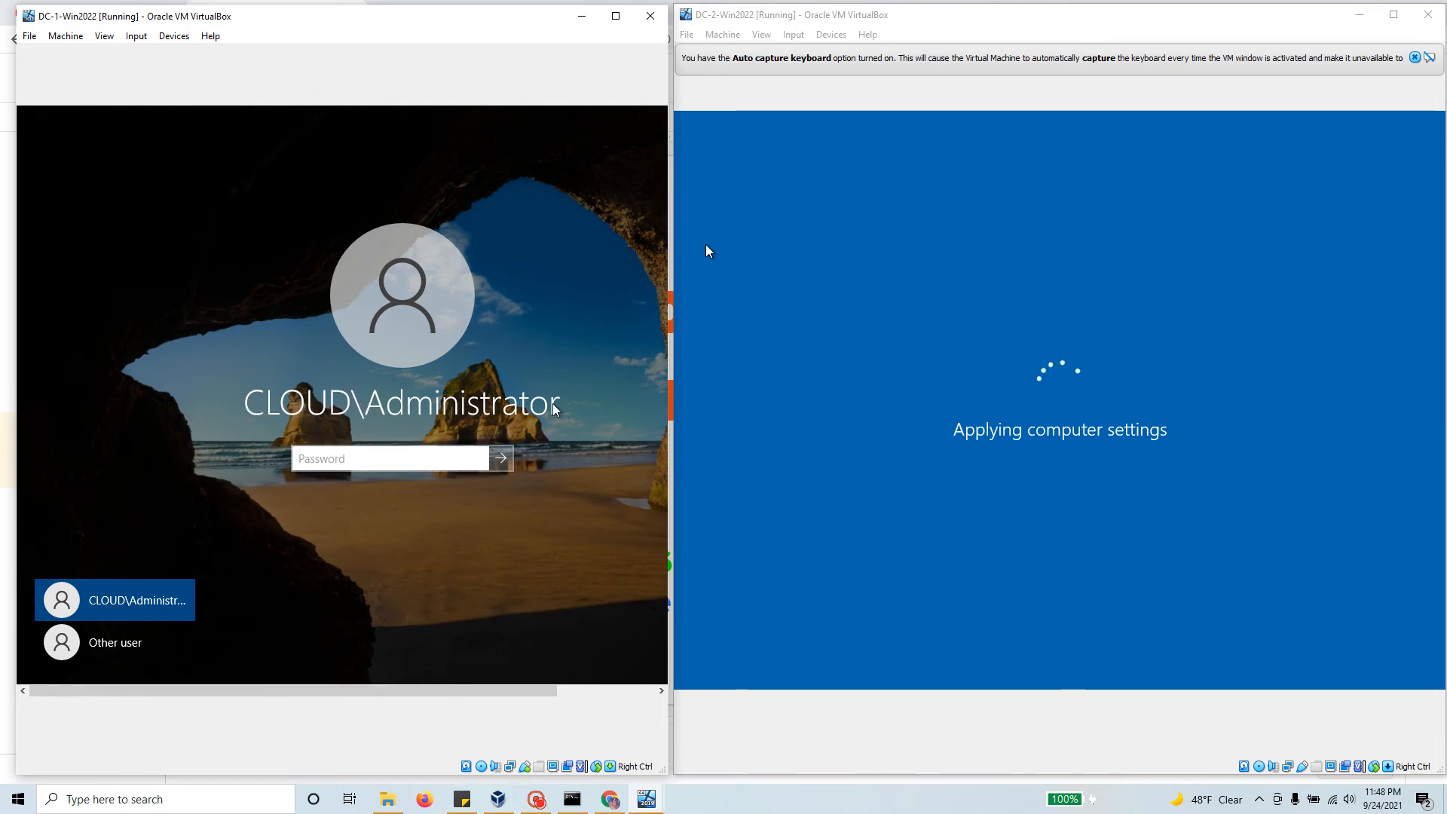
type("•")
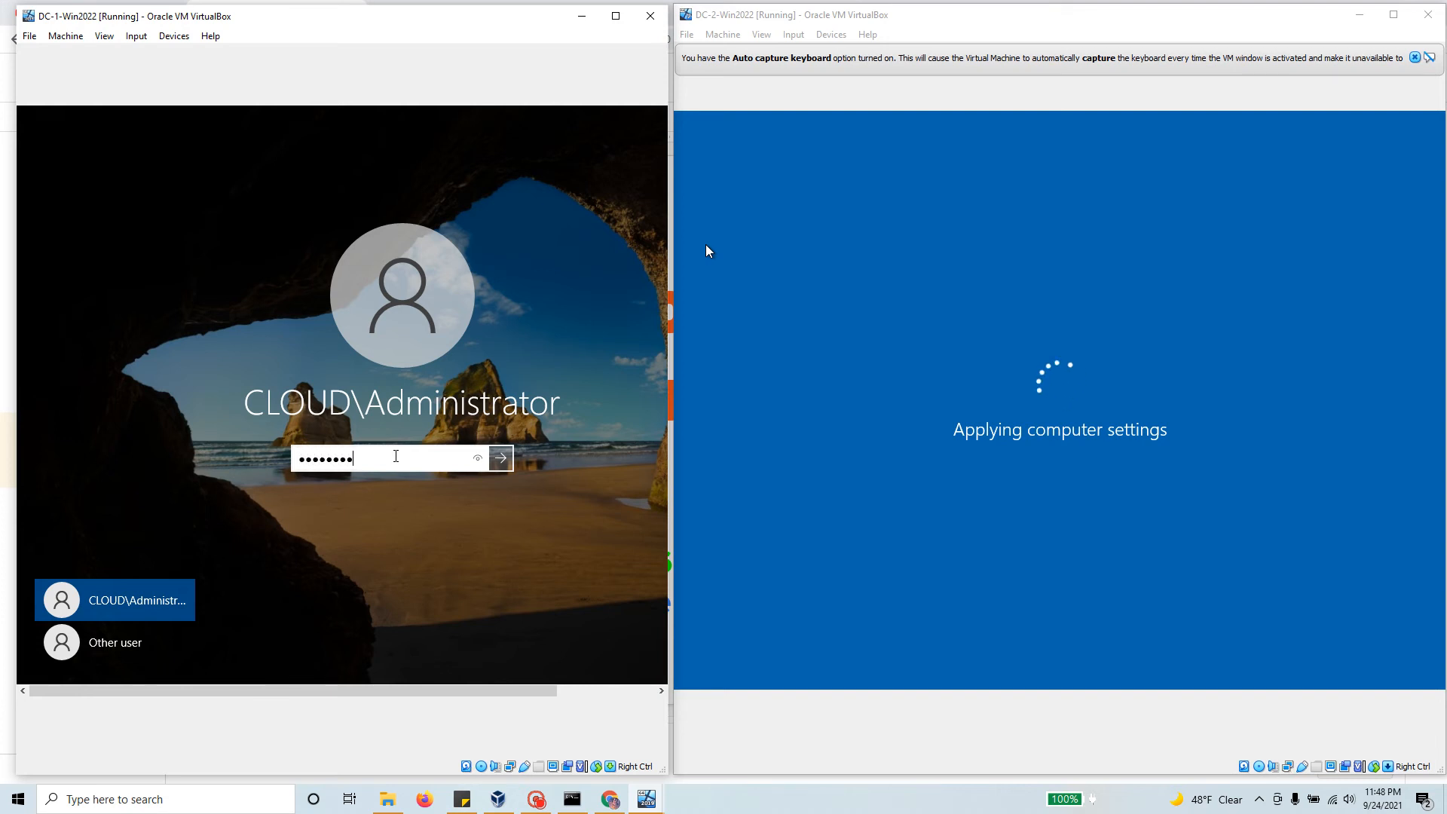
key("Return")
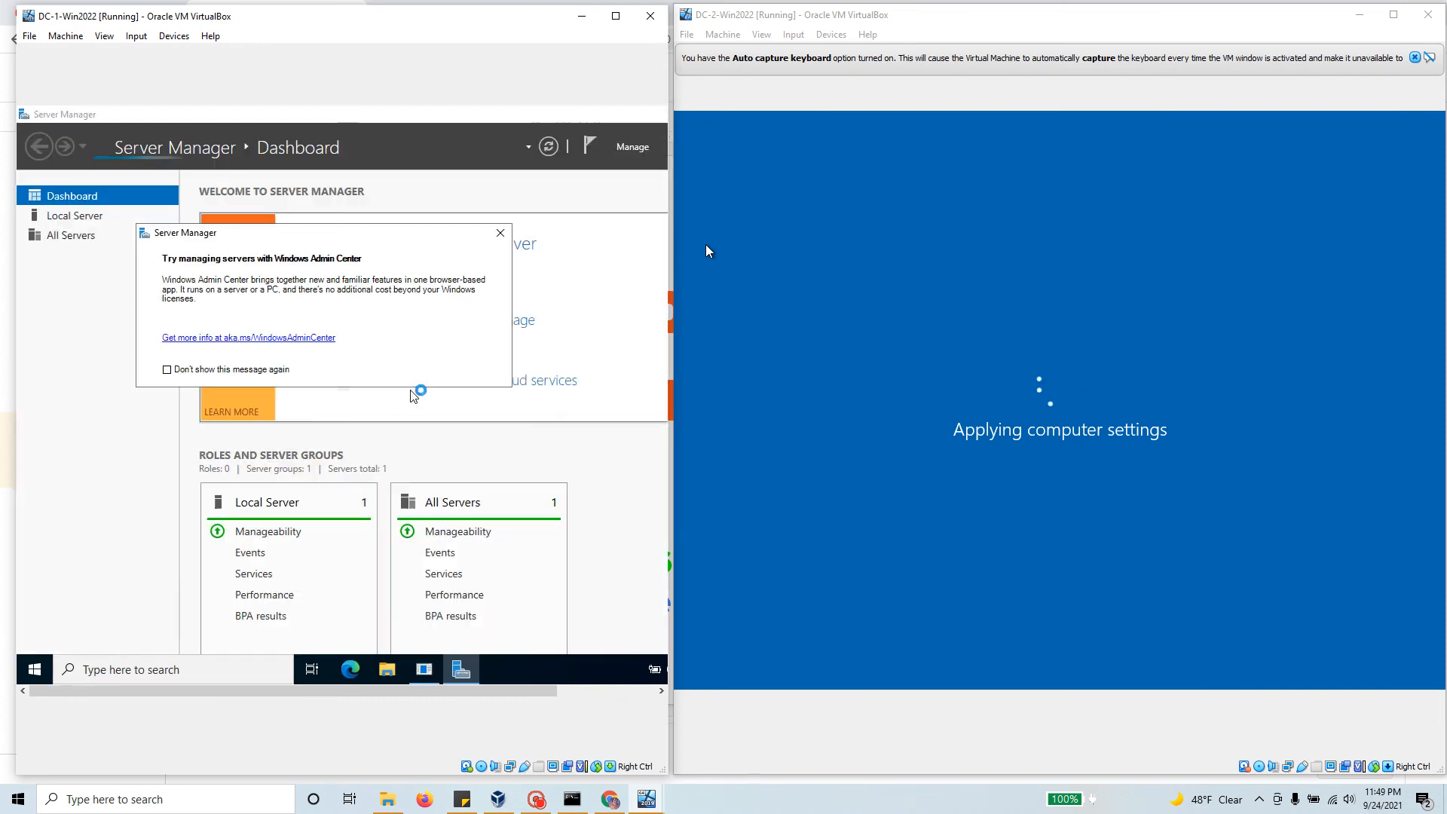
Step: Dismiss the Admin Center message and view Local Server, confirming domain cloud.local
left_click(501, 235)
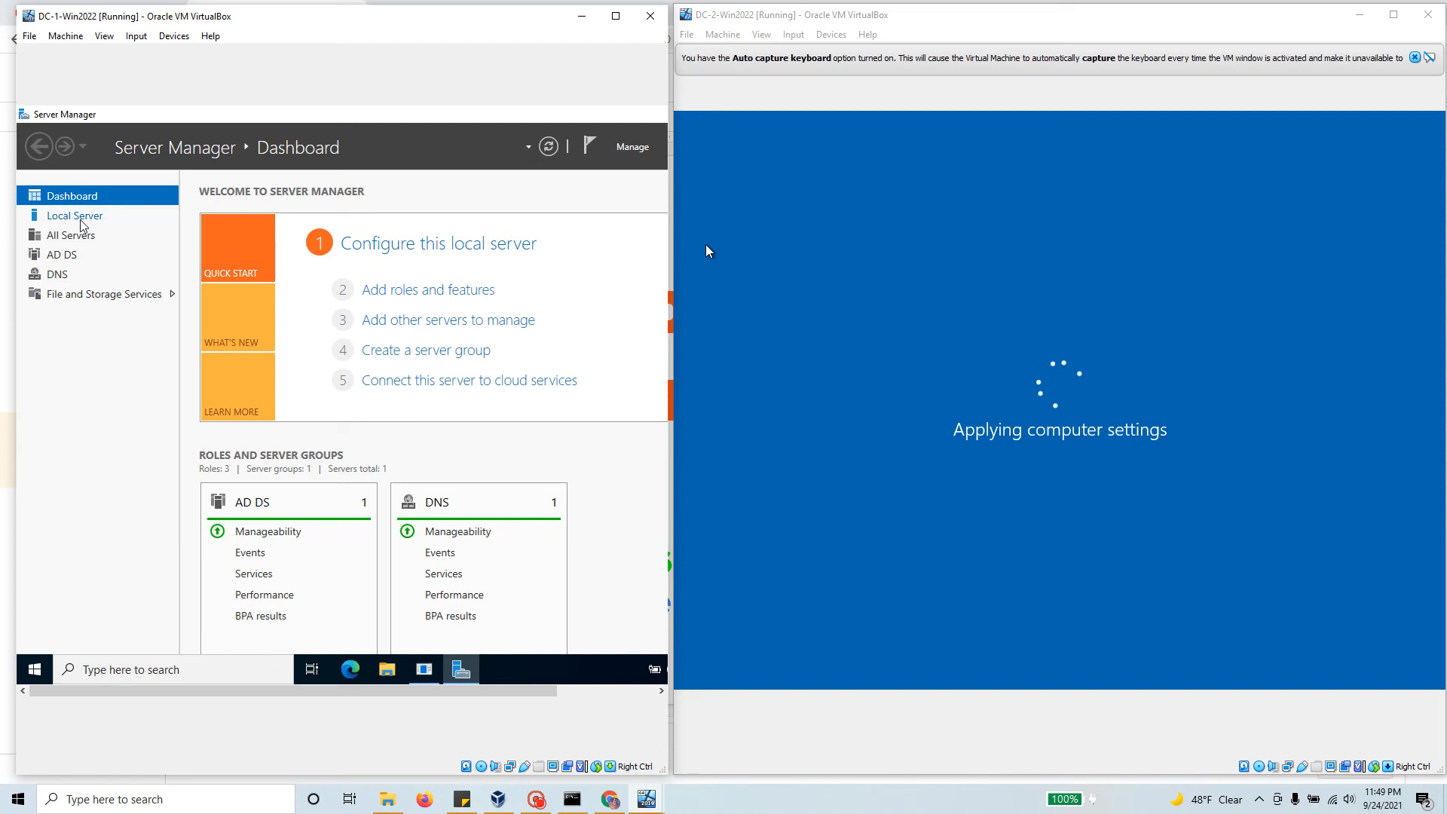
left_click(89, 218)
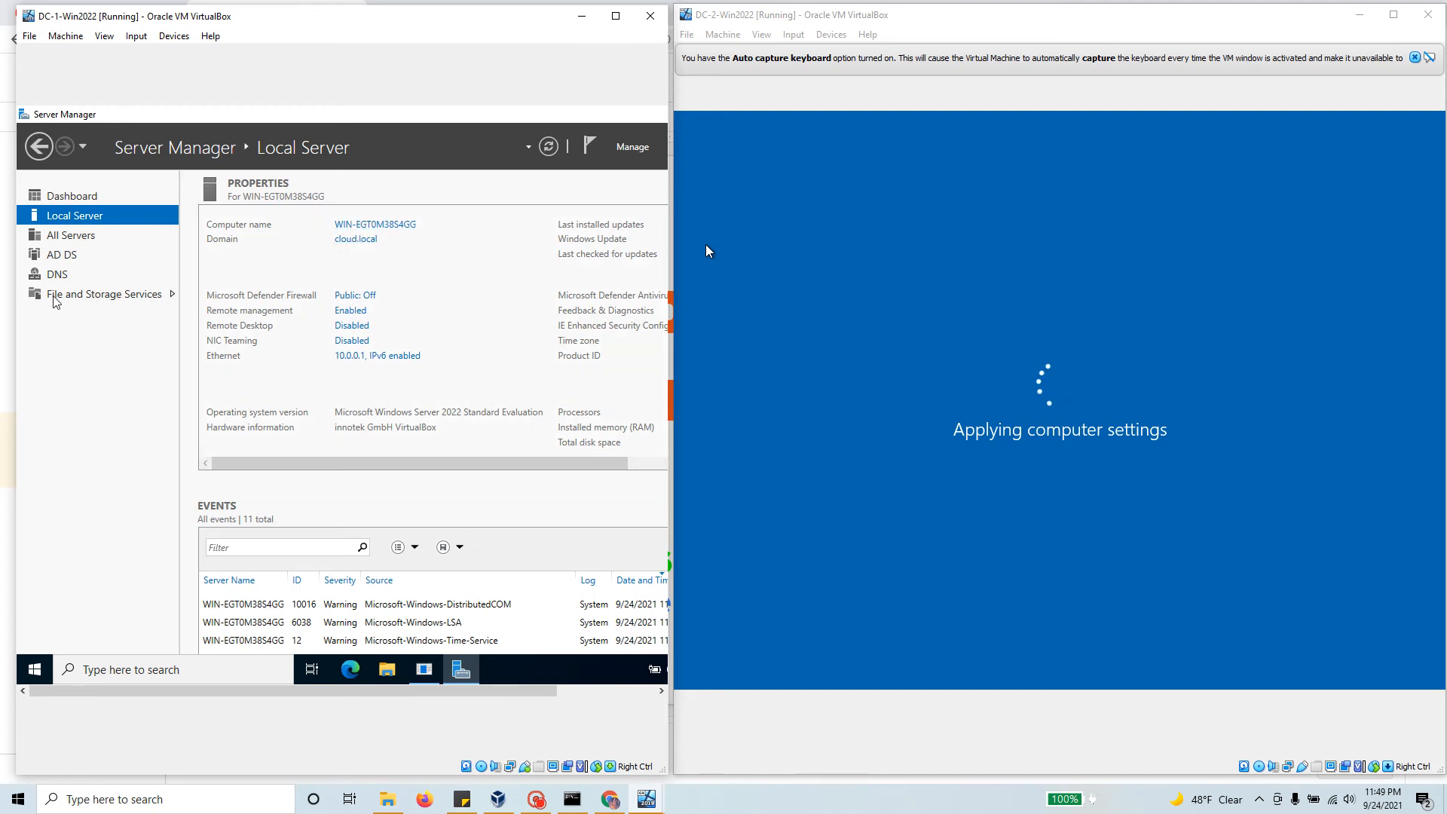
left_click(59, 275)
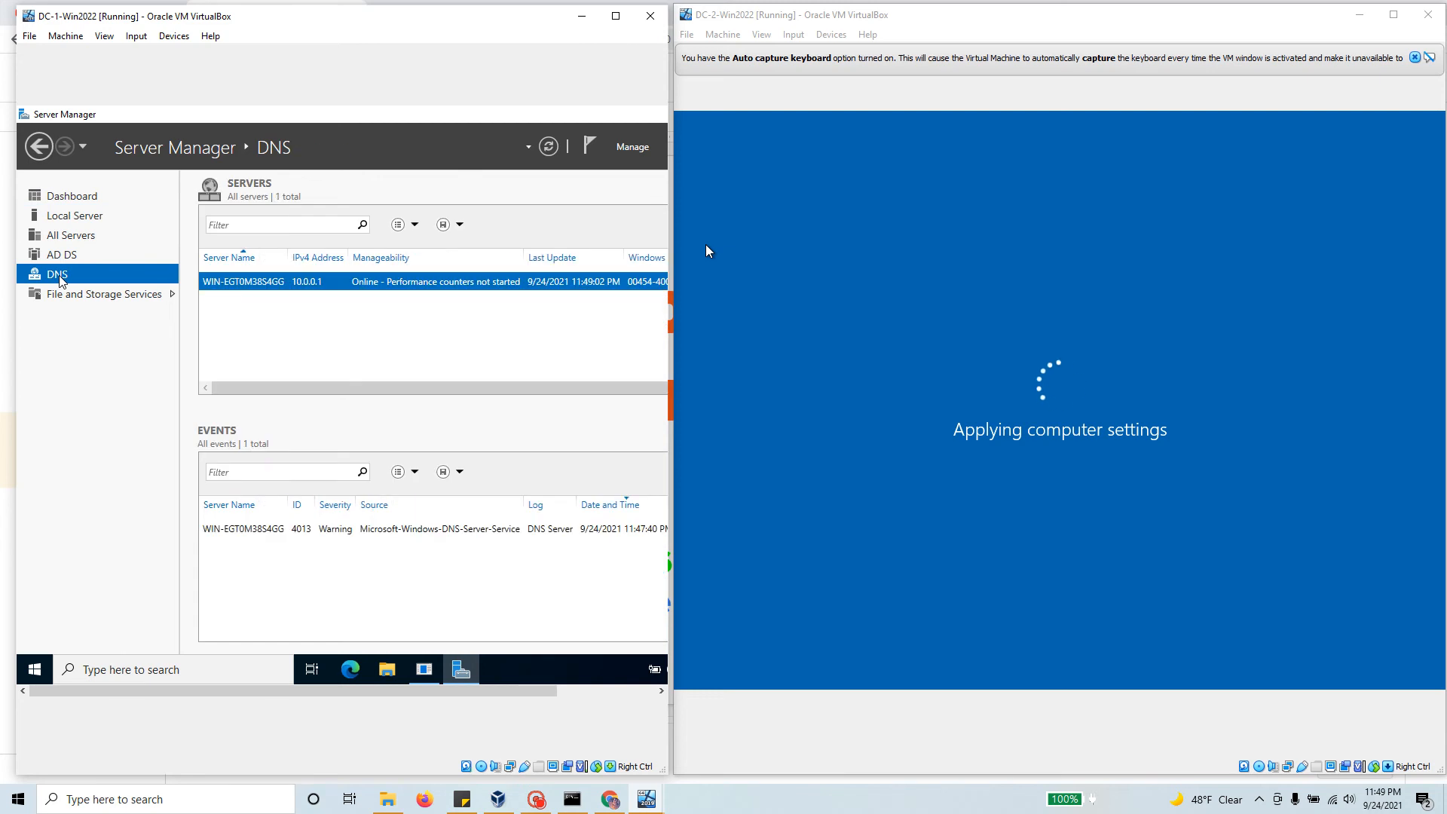
left_click(49, 216)
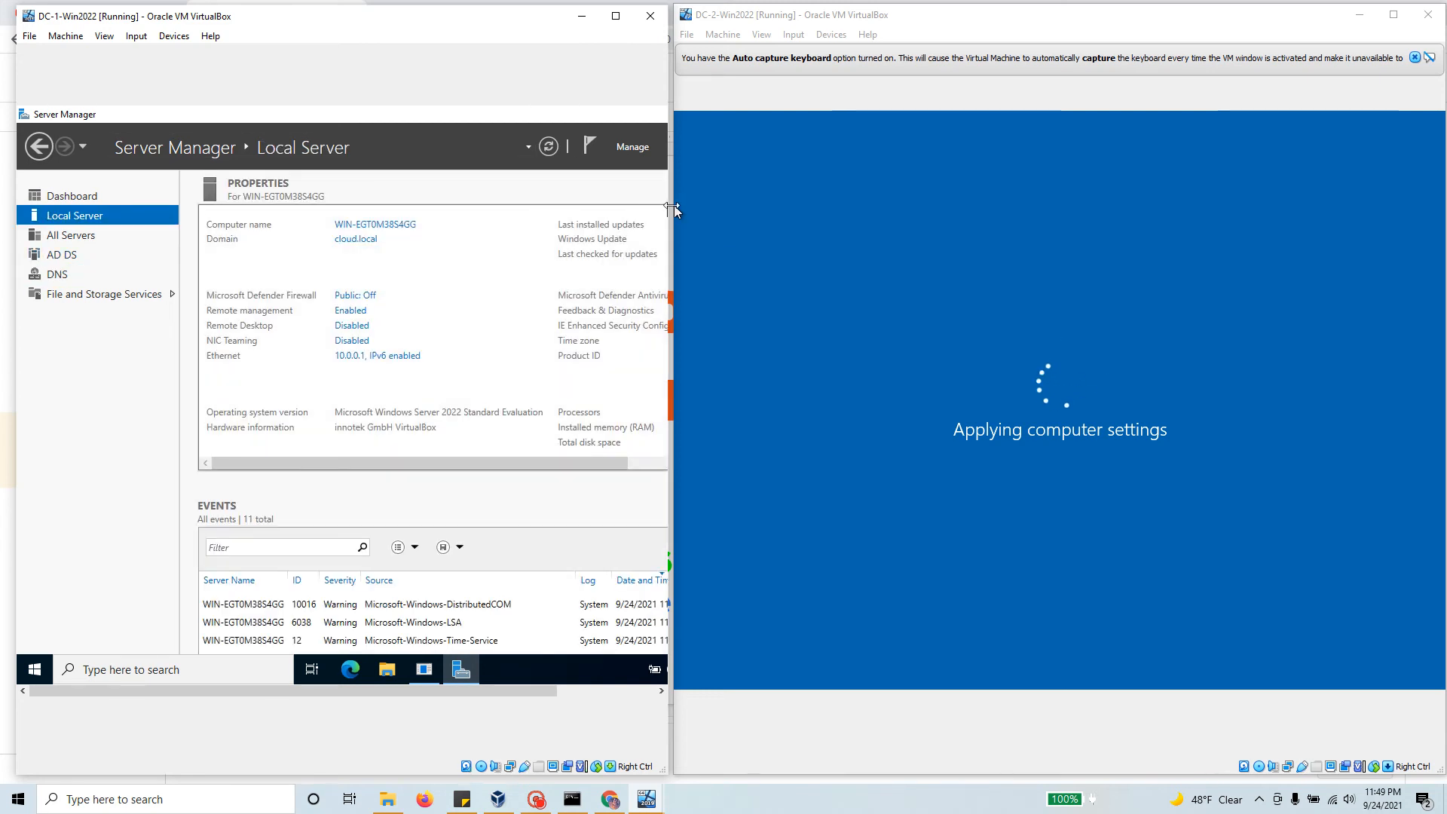
left_click_drag(674, 205, 809, 205)
Step: Review the cloud.local zone records, including the DC1 alias, in DNS Manager, then minimize it
left_click(689, 154)
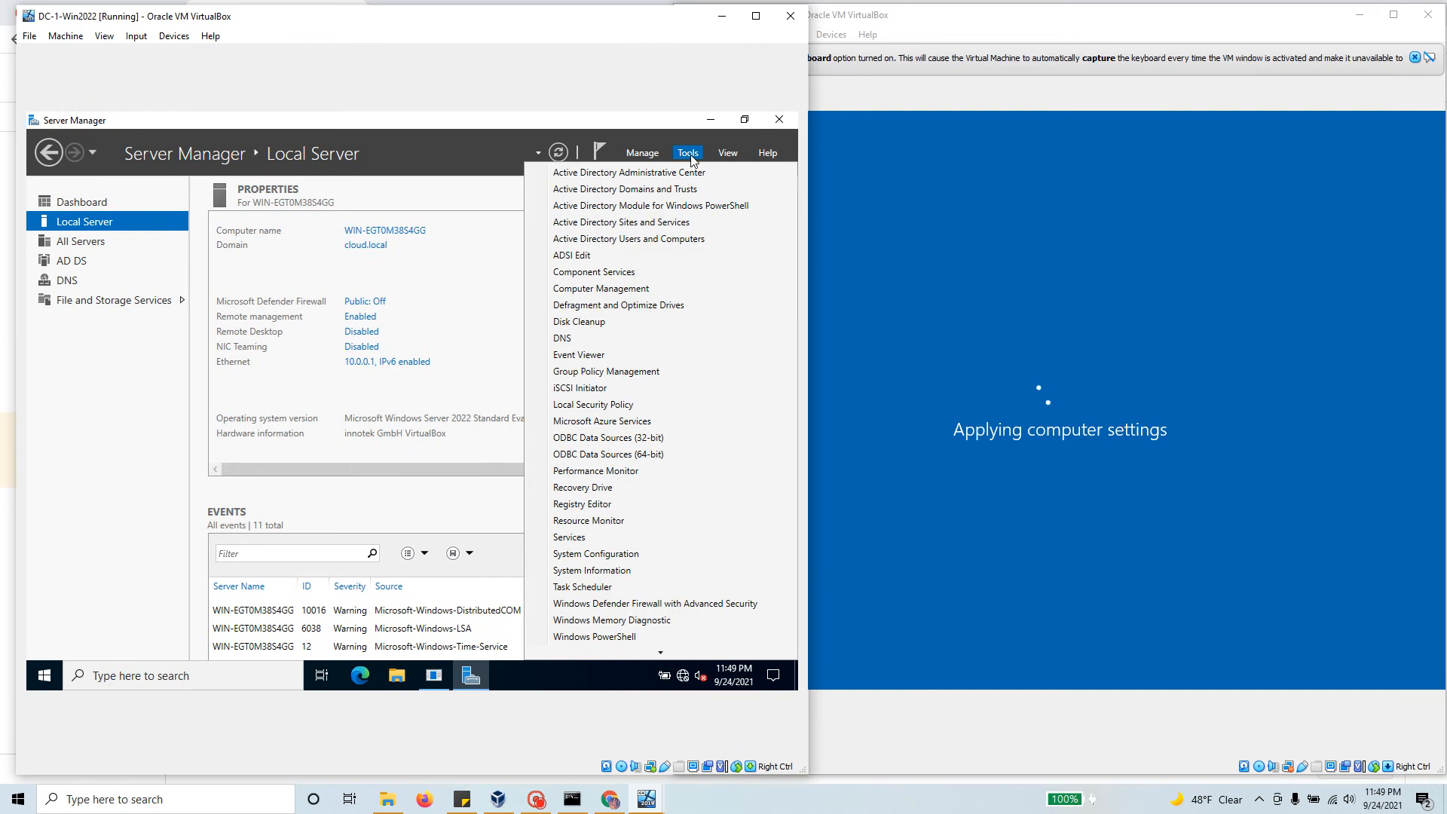
left_click(603, 338)
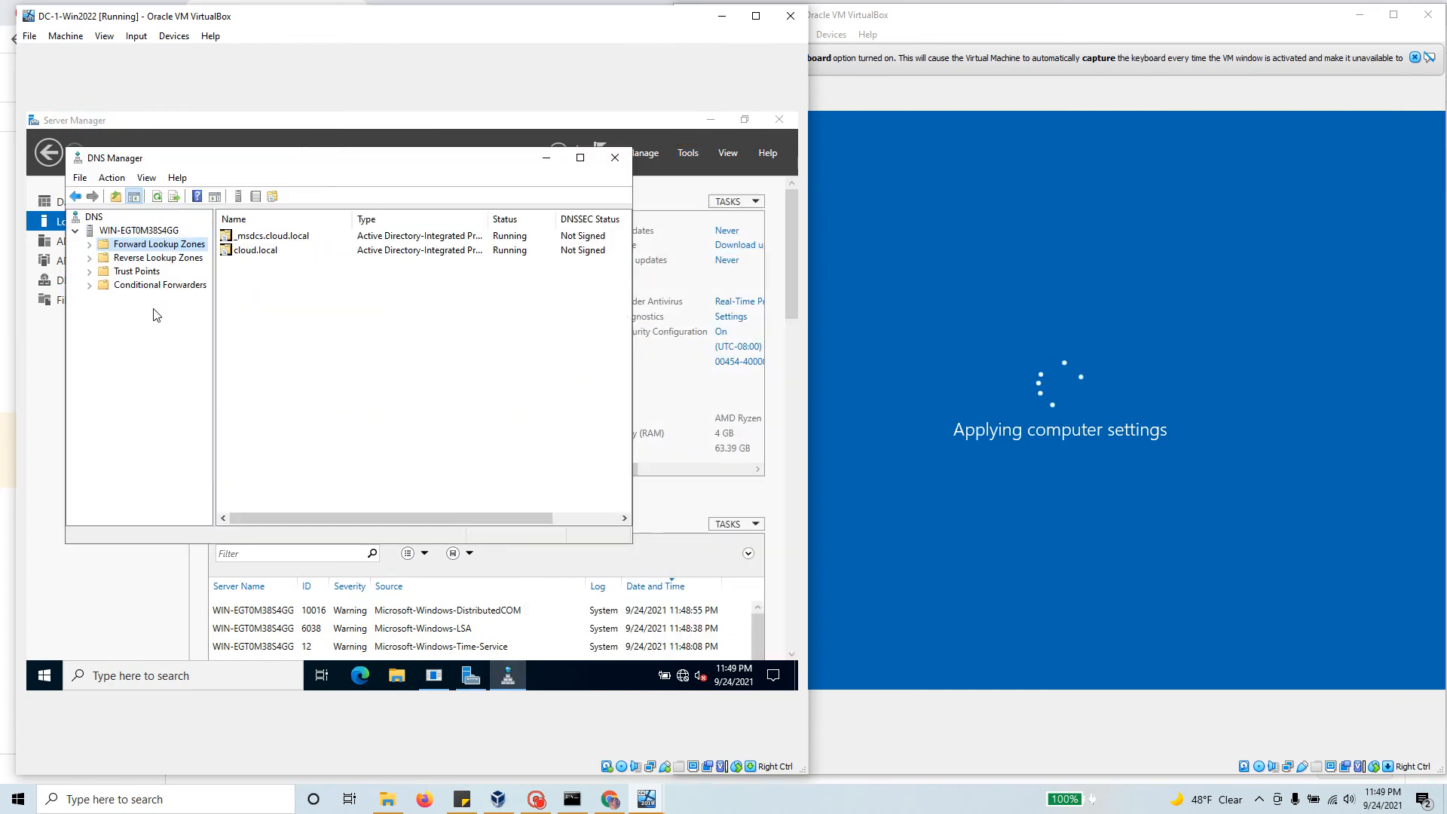
left_click(90, 245)
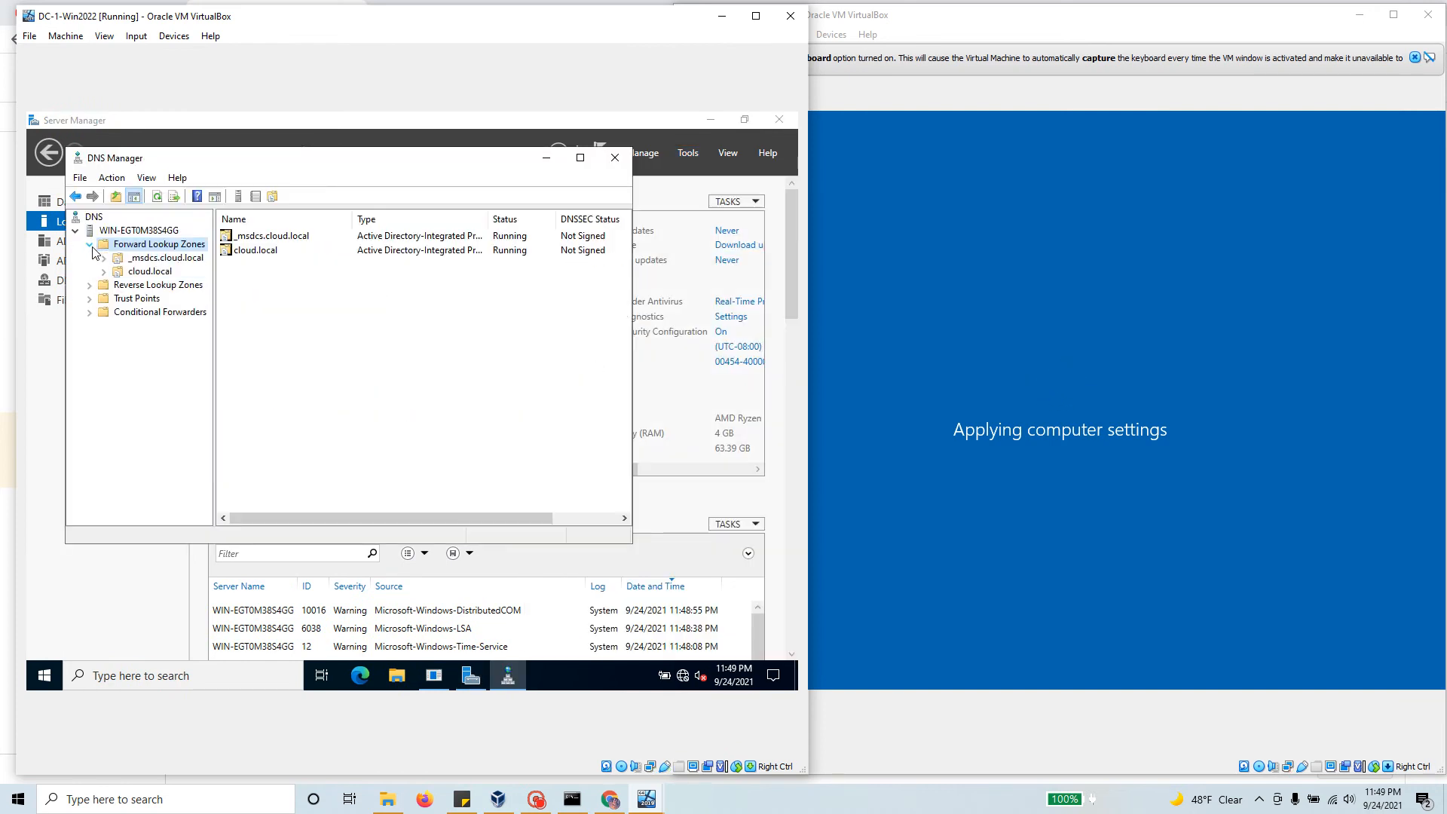
double_click(112, 273)
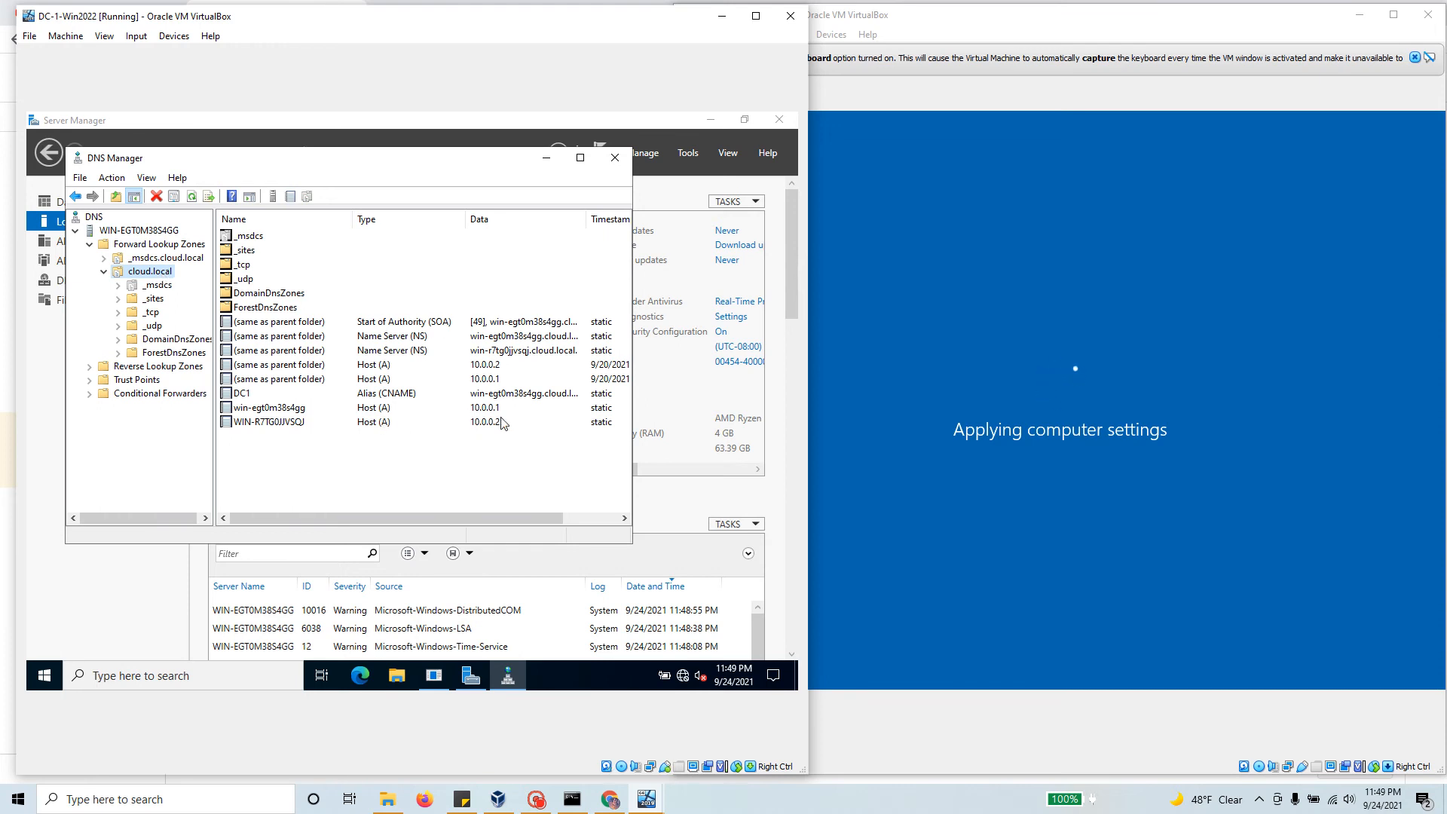
left_click(241, 396)
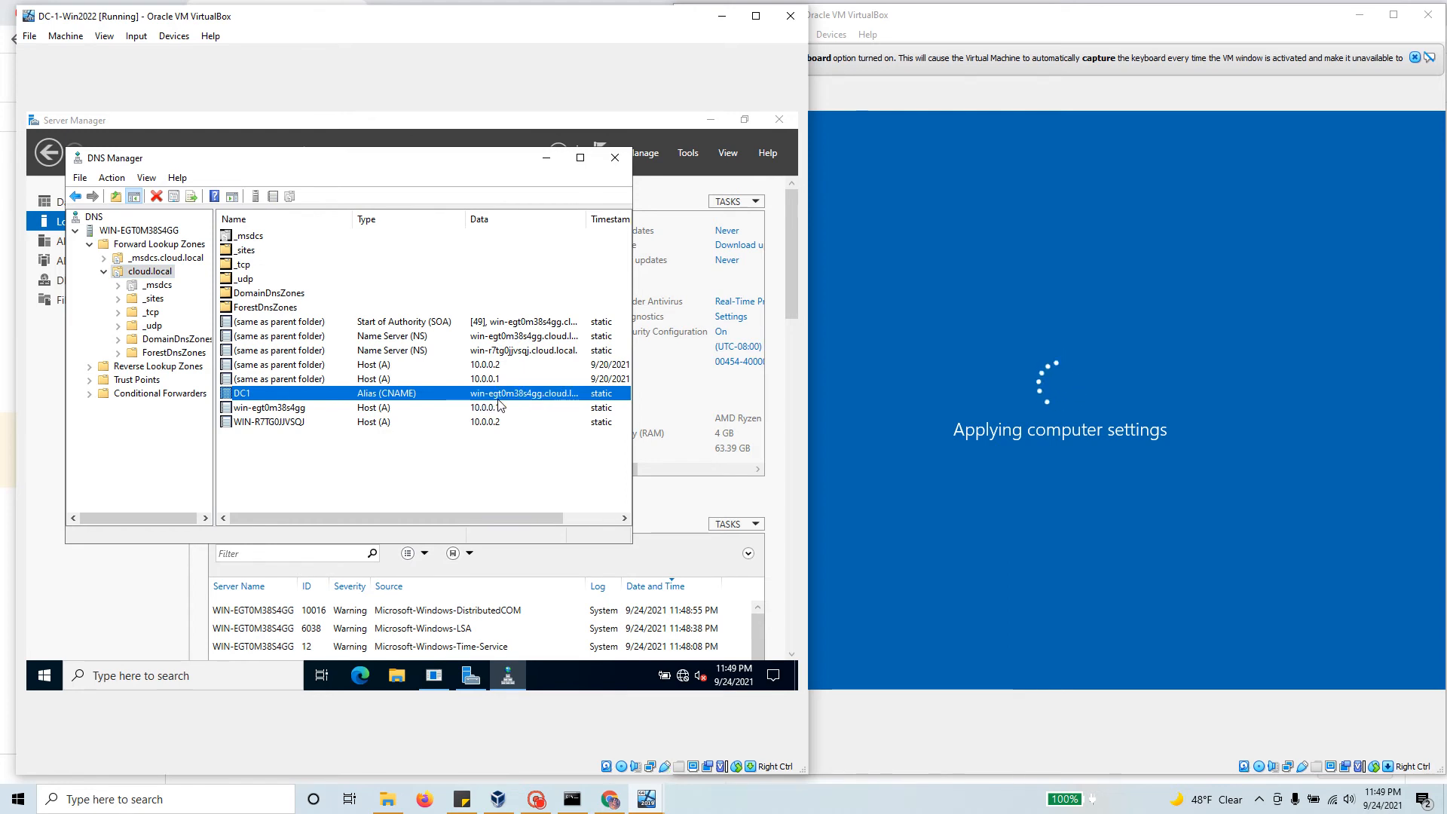
left_click_drag(274, 161, 315, 303)
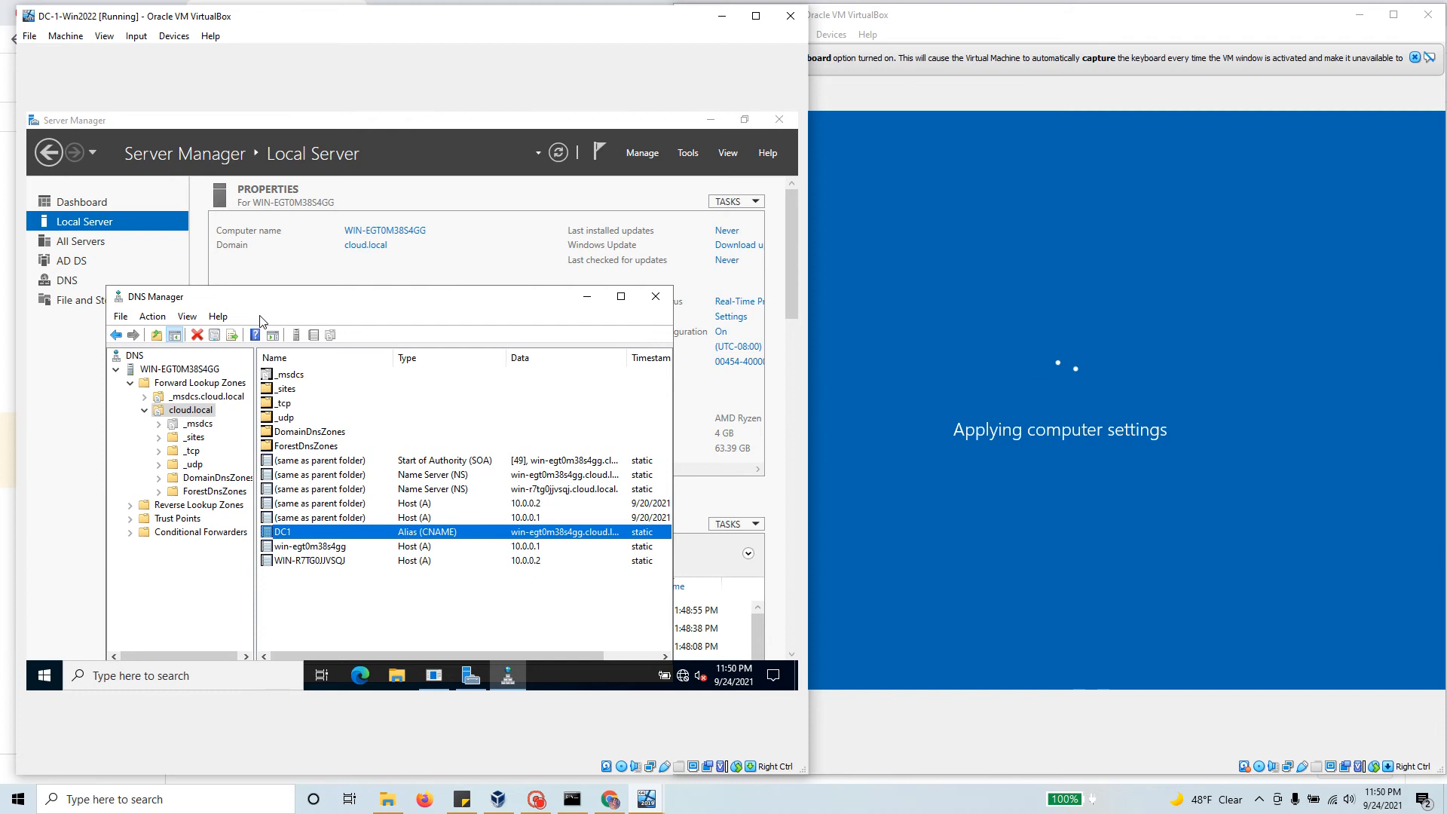
left_click(587, 296)
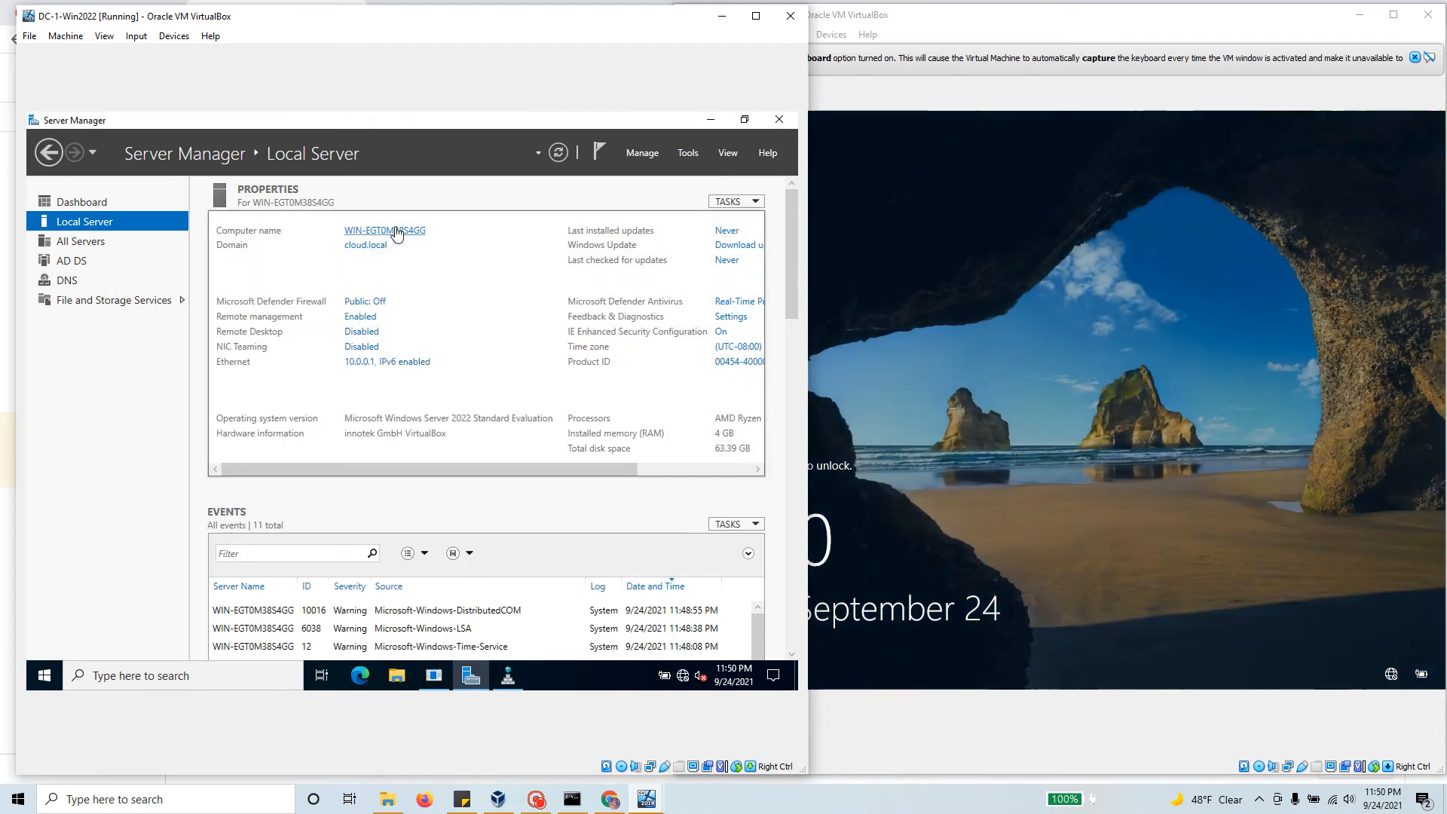
Step: Change the computer name to DC-1, giving full name DC-1.cloud.local
left_click(397, 232)
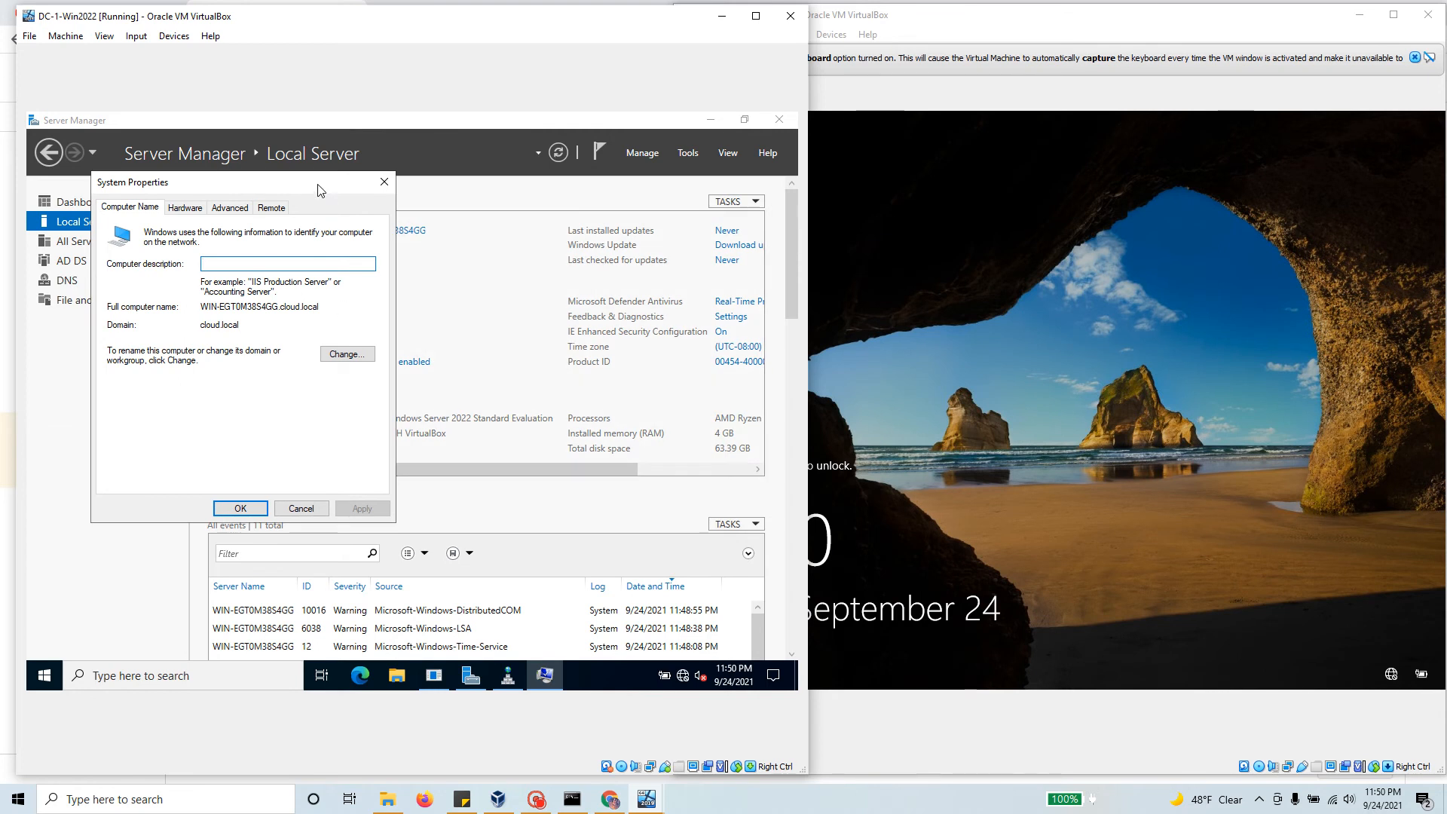
left_click_drag(320, 187, 548, 277)
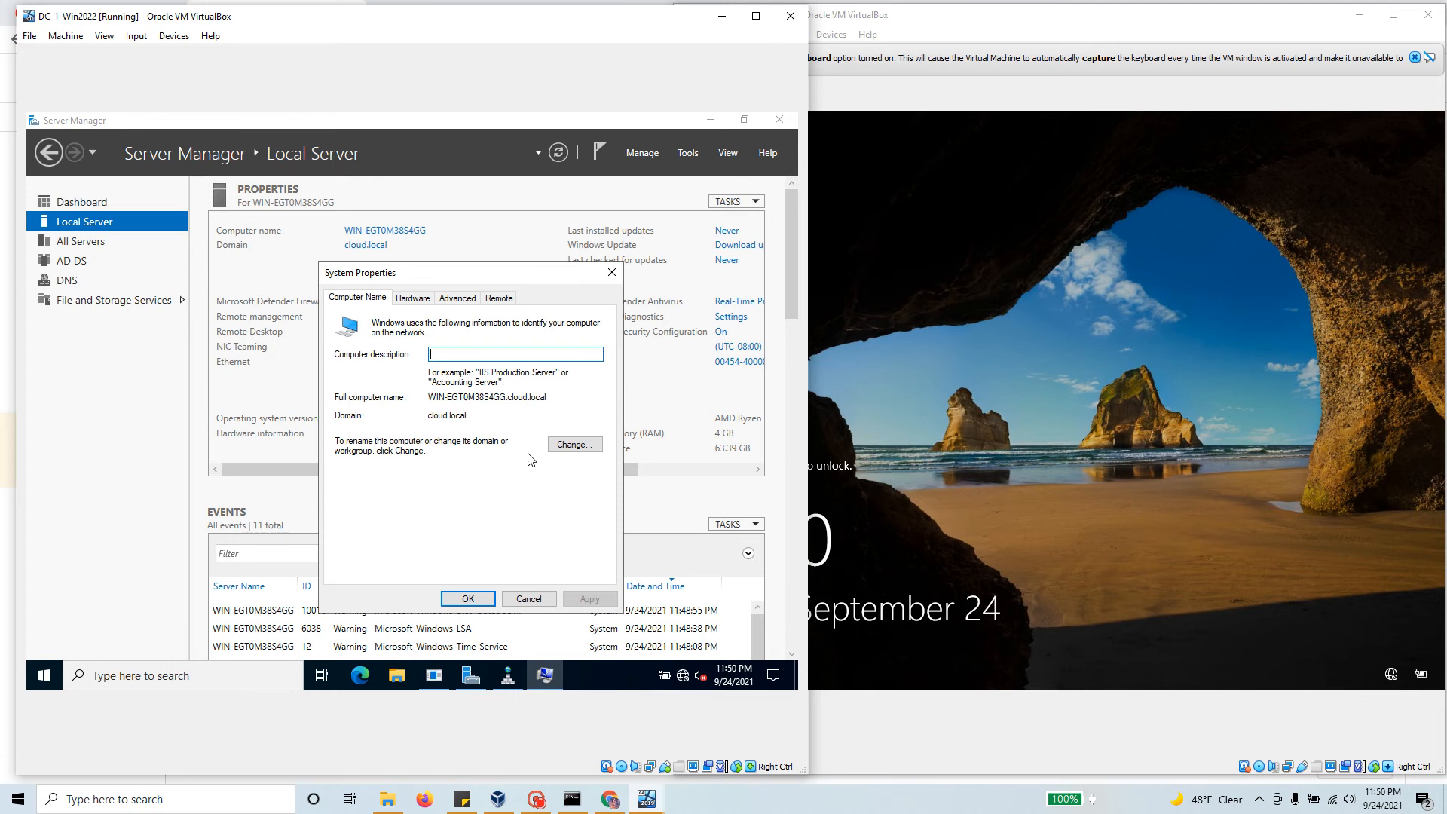
left_click(575, 444)
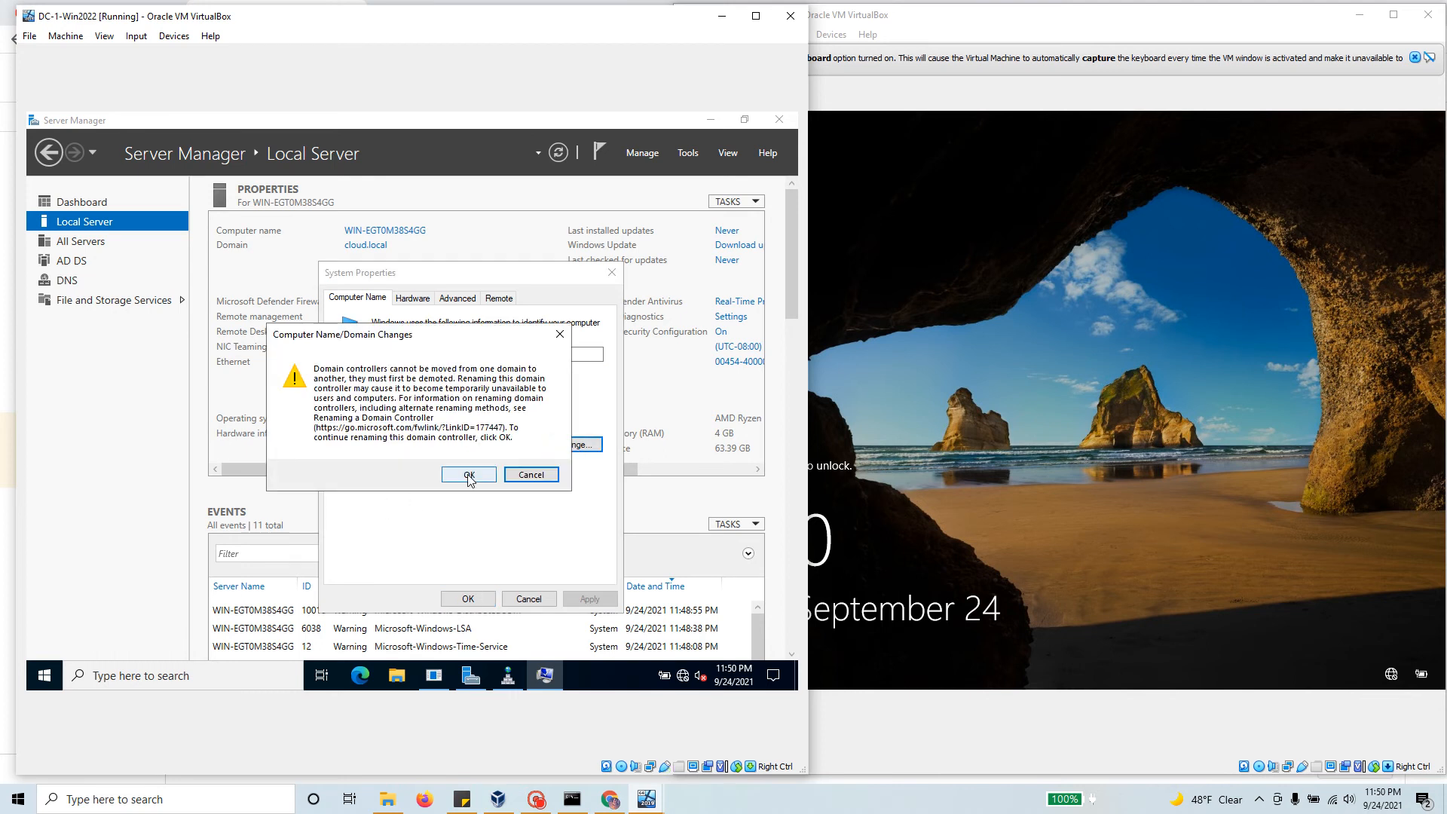
left_click(469, 475)
left_click(442, 385)
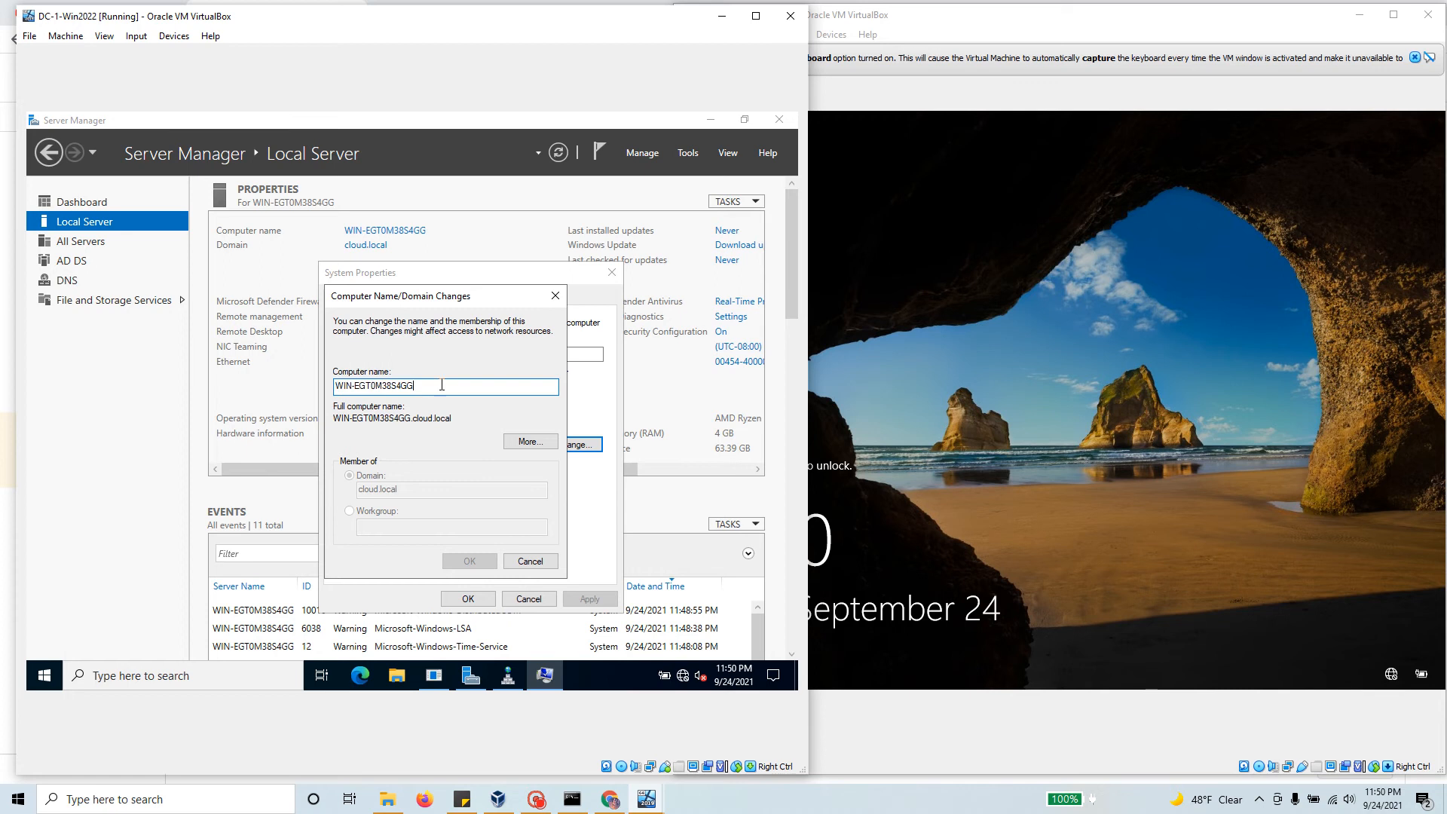
left_click_drag(442, 385, 328, 386)
type("DC")
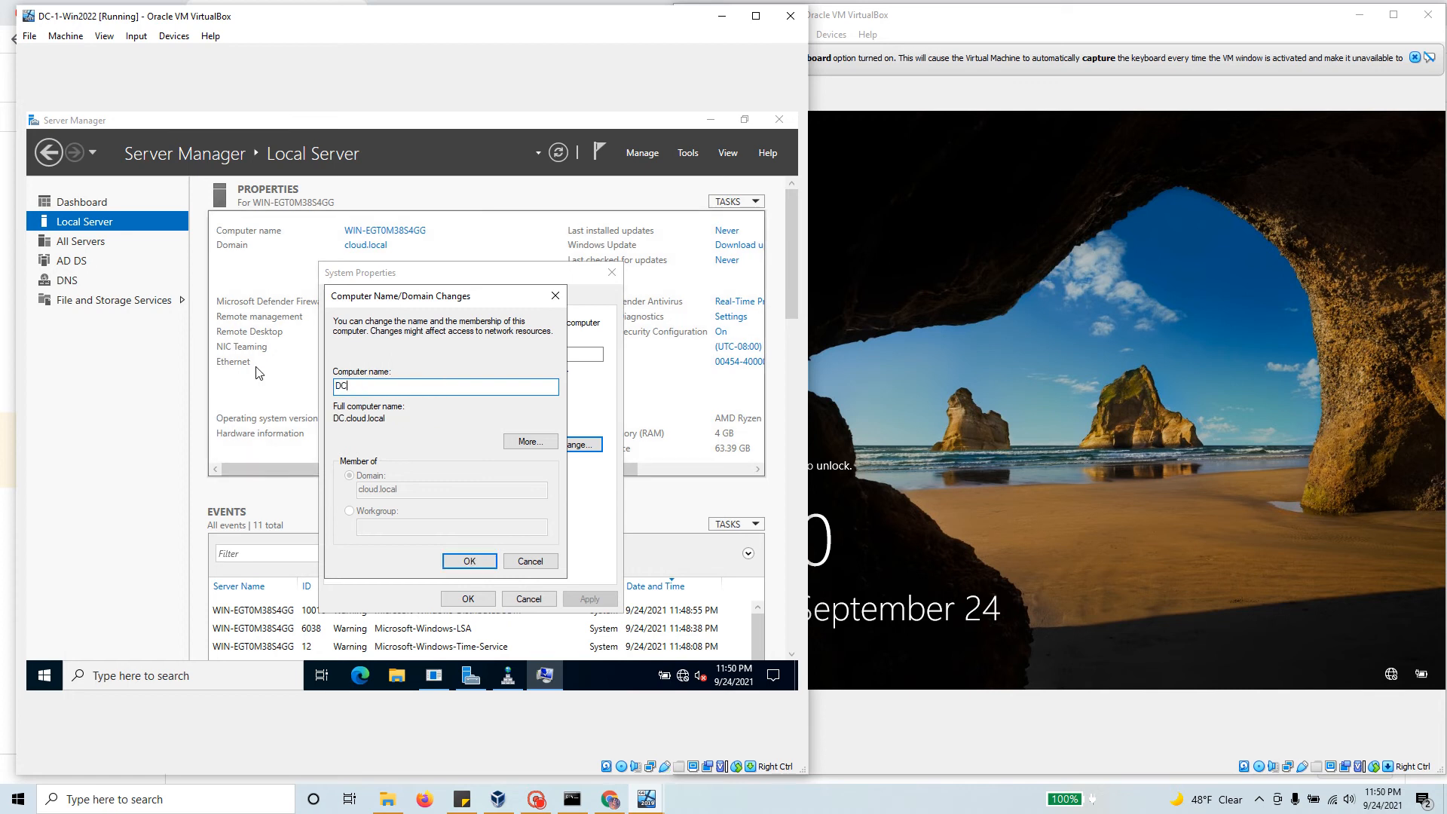
type("-1")
left_click_drag(395, 419, 330, 418)
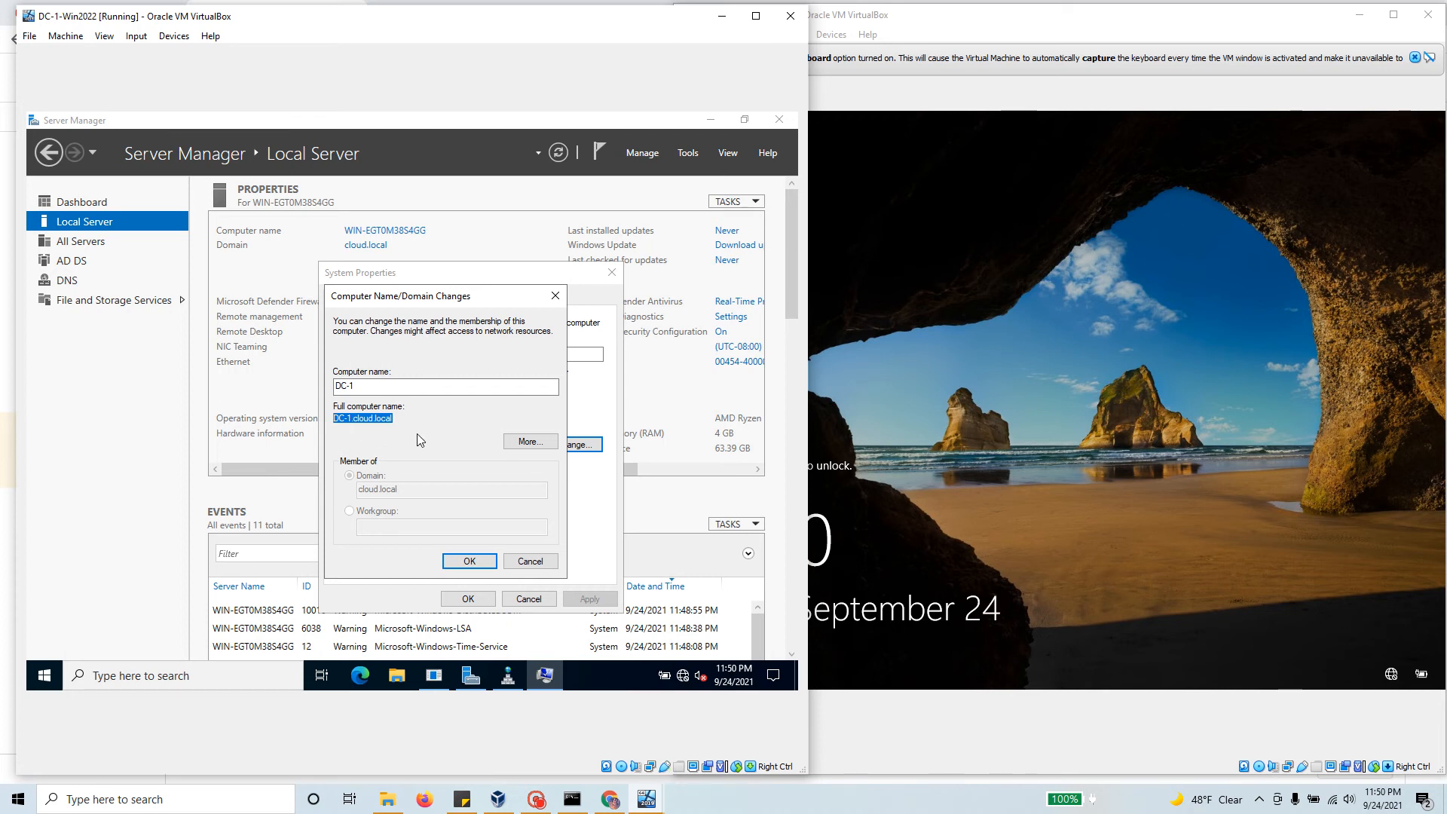
Step: Confirm the DC-1 name change and restart the server now
left_click(467, 560)
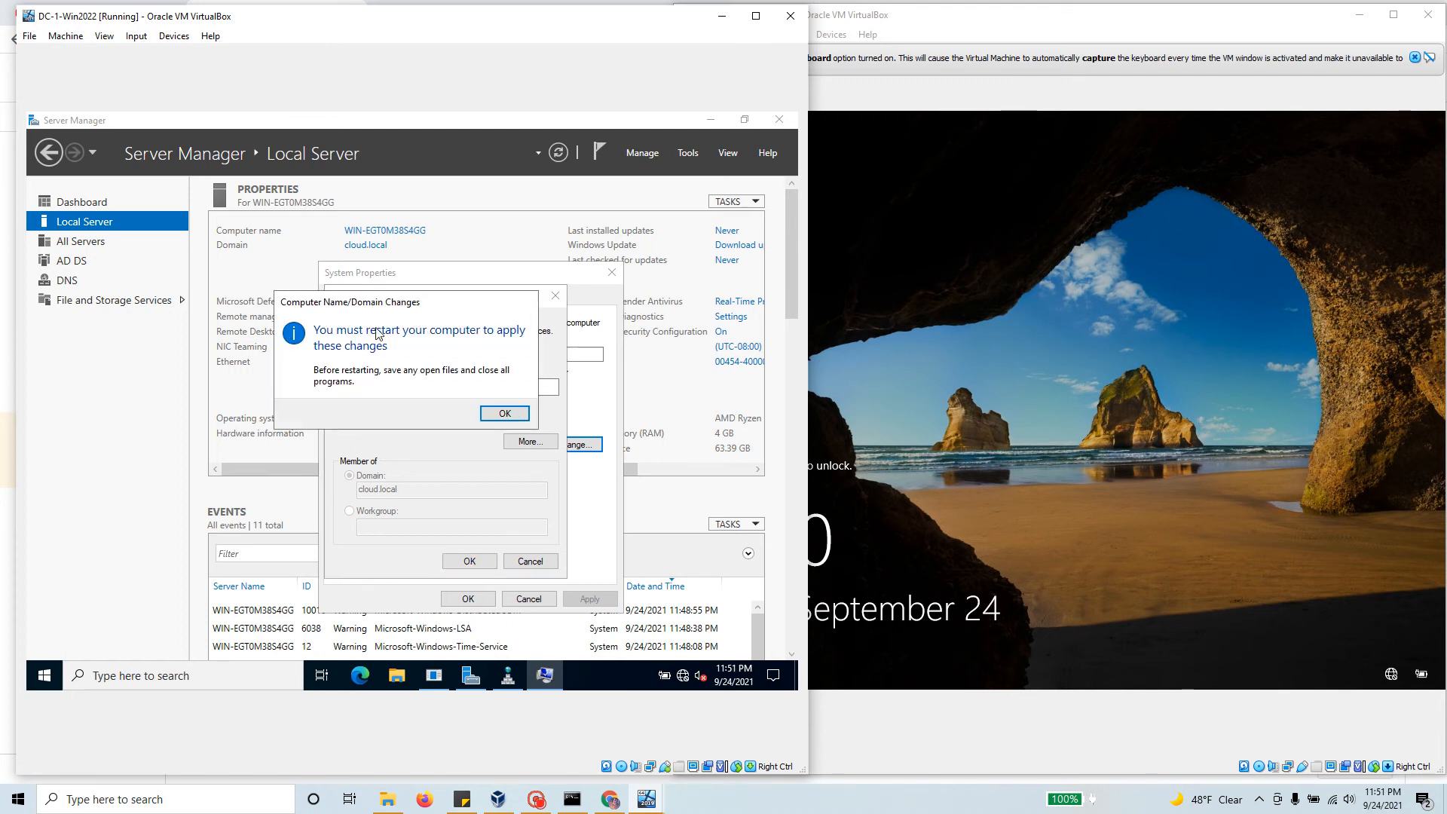
left_click(505, 413)
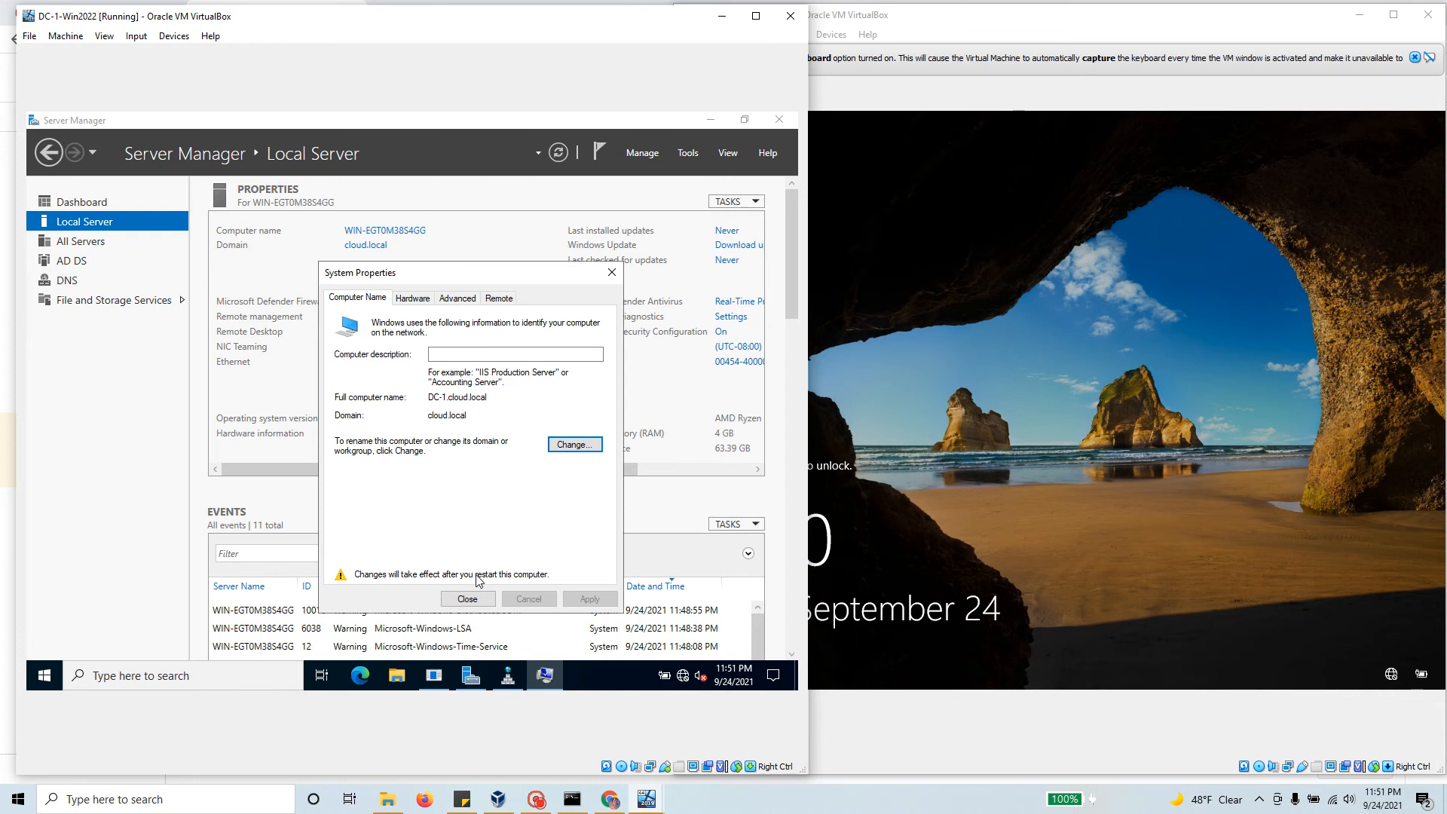
left_click(467, 599)
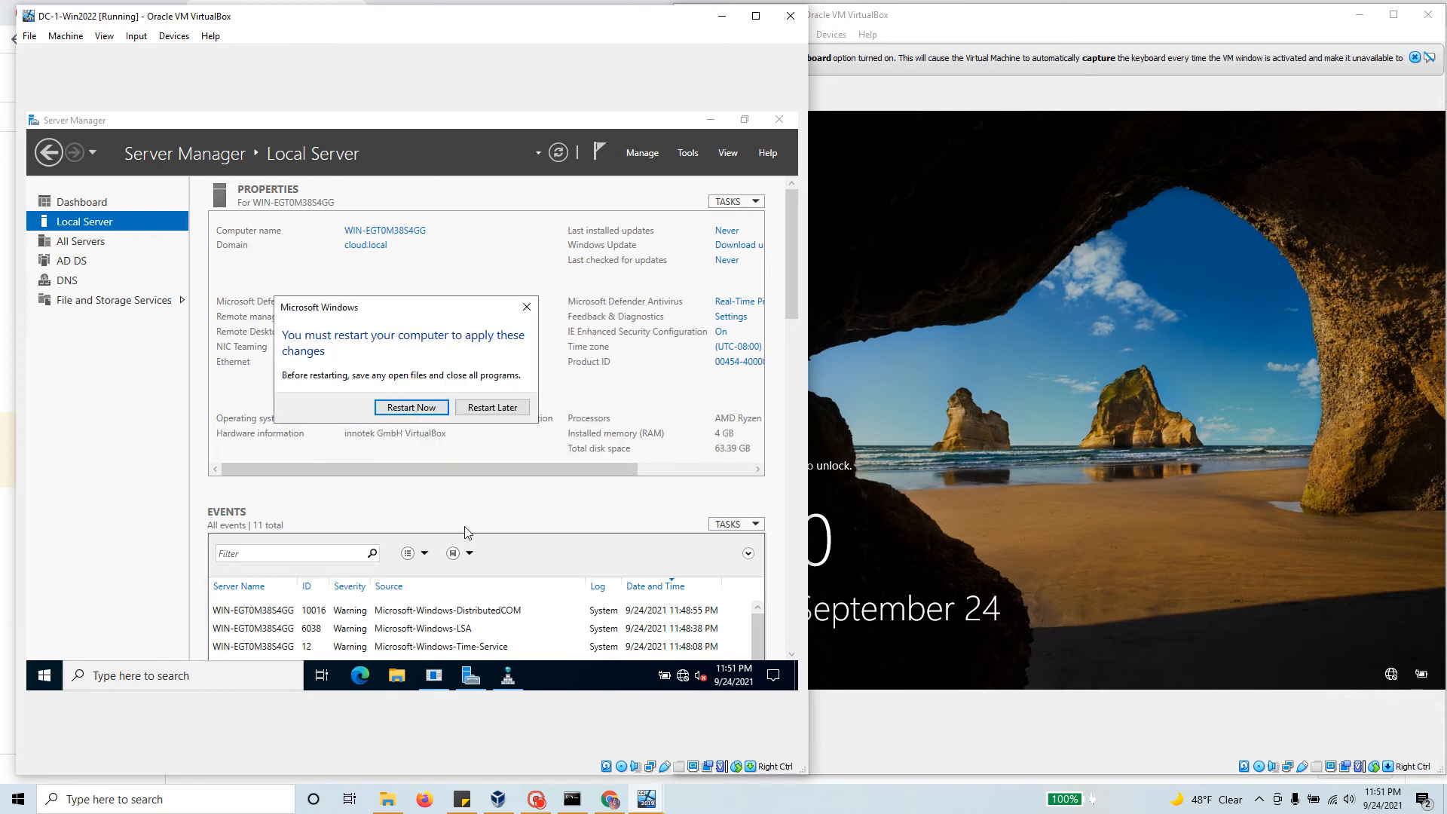
left_click(413, 410)
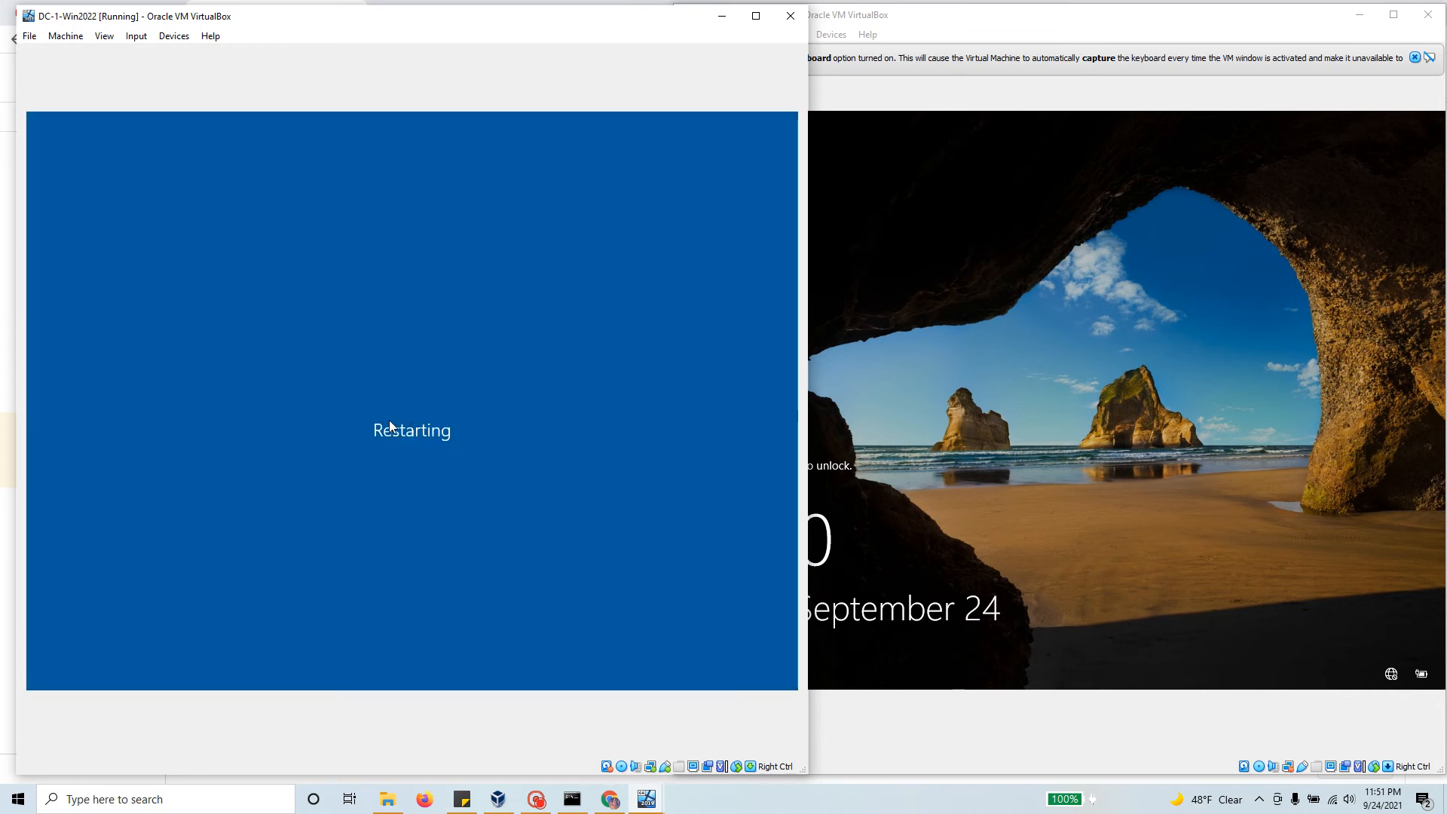
Step: Unlock DC-2 with Insert Ctrl-Alt-Del and sign in with the administrator password
left_click(960, 113)
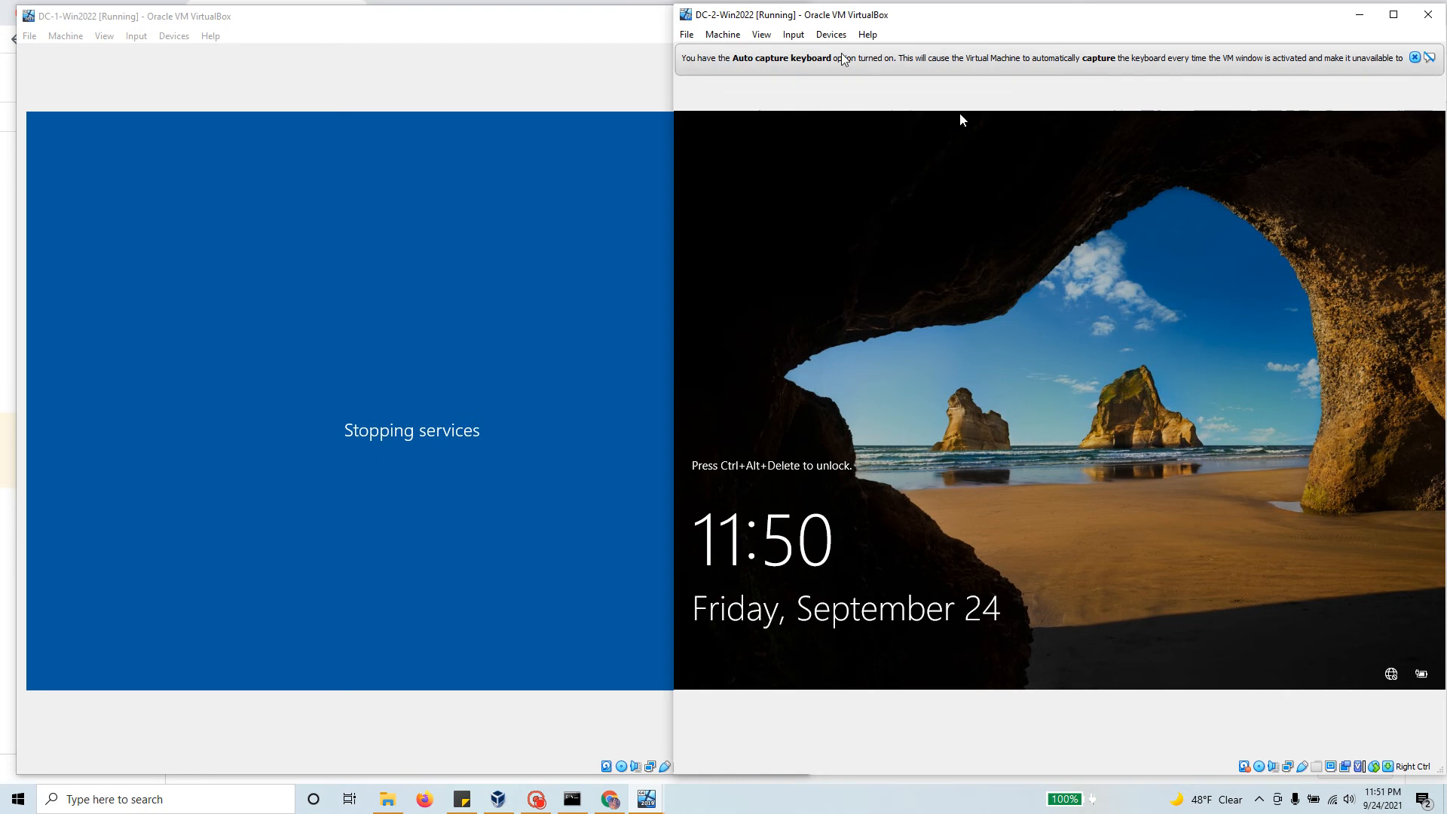
left_click(794, 35)
mouse_move(822, 52)
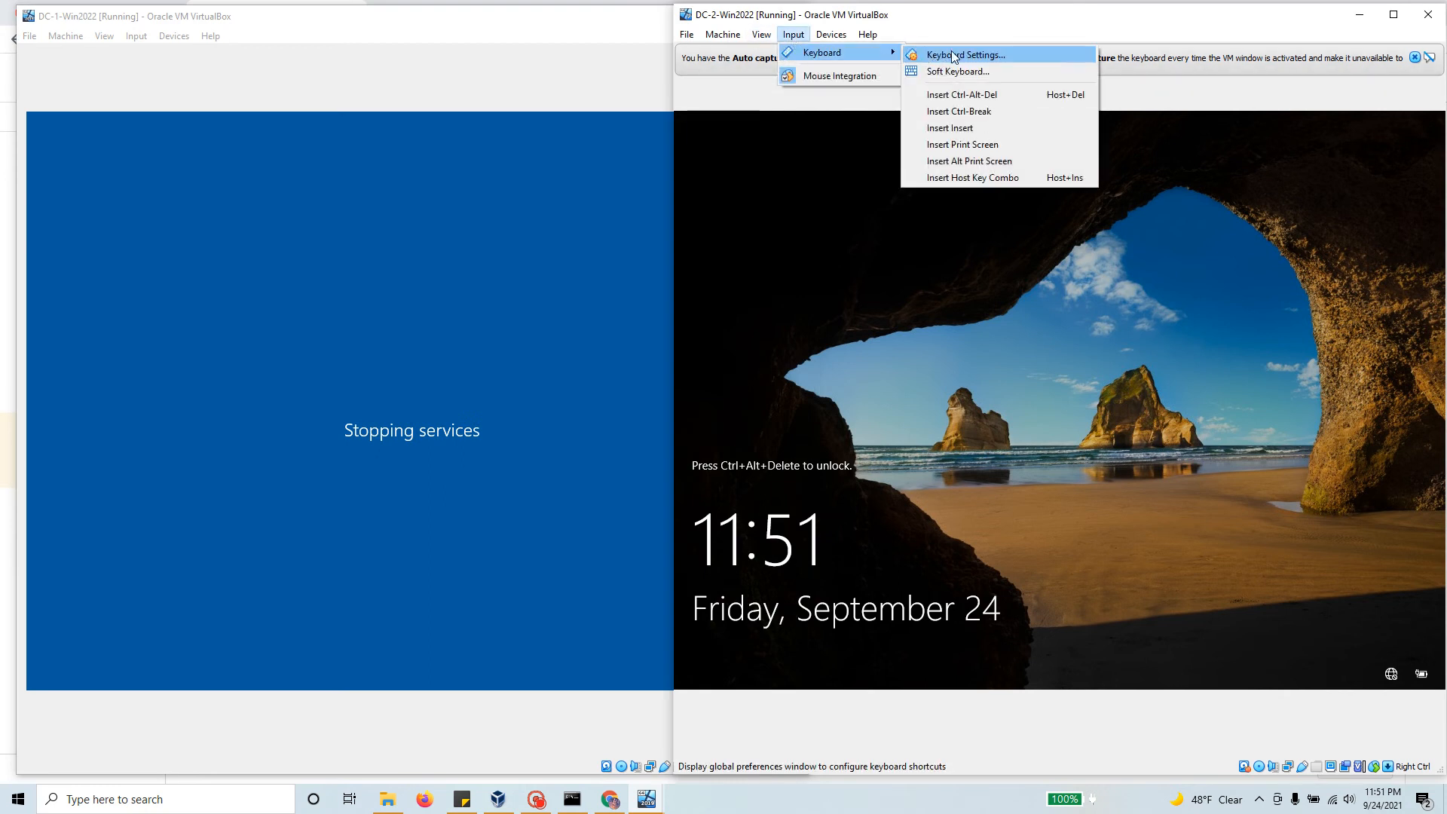
left_click(962, 95)
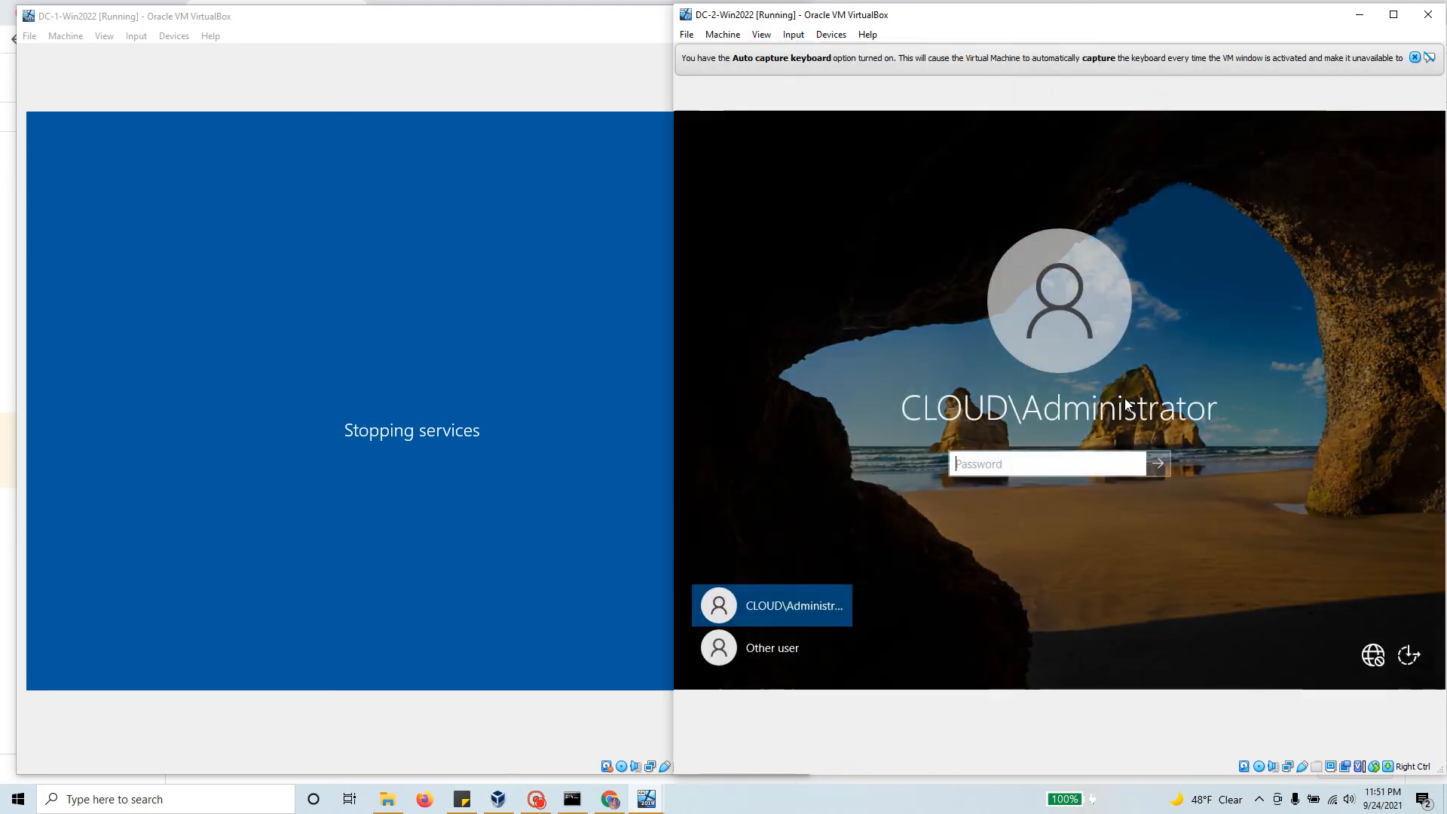
type("•")
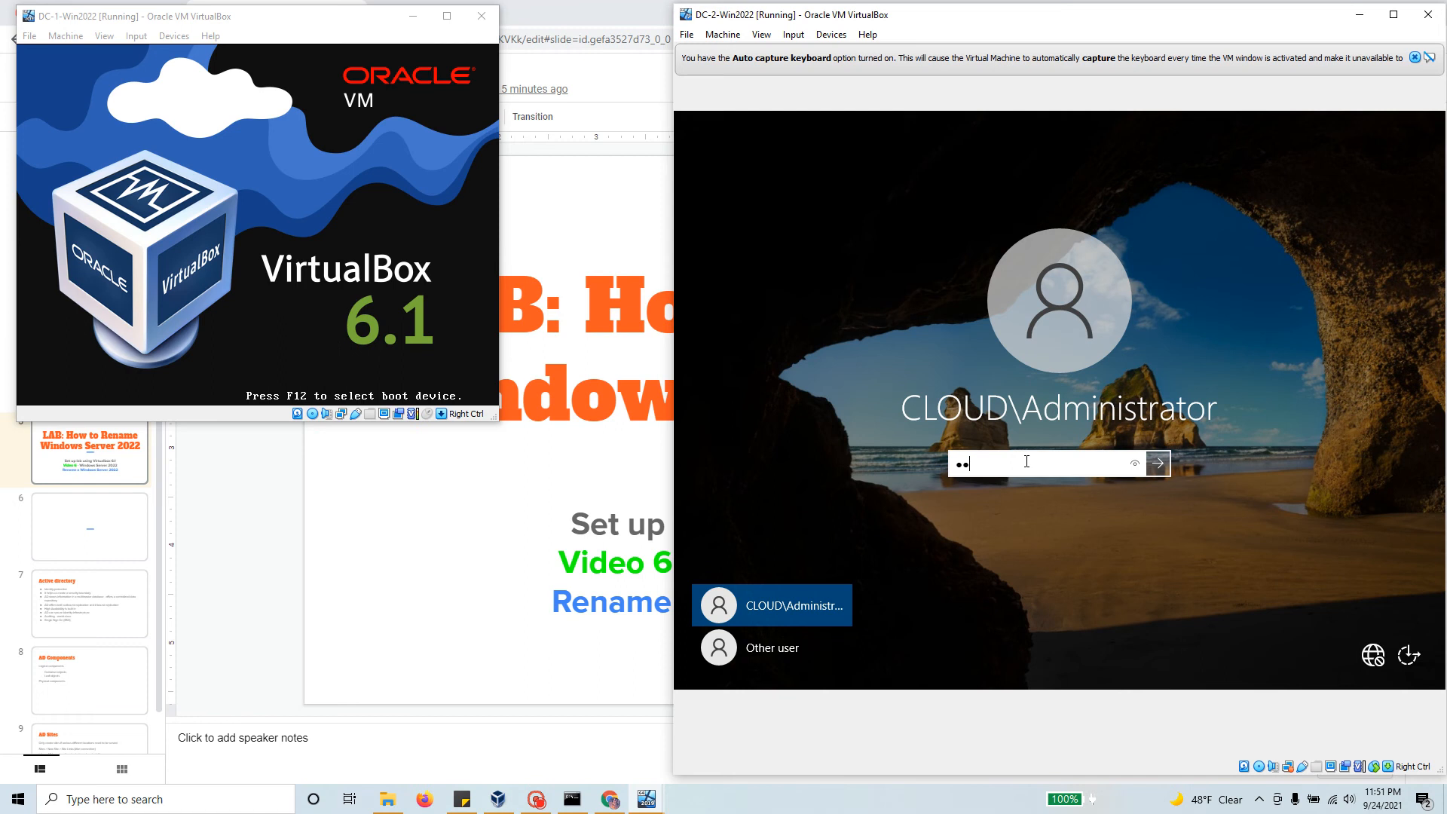
type("•••••••")
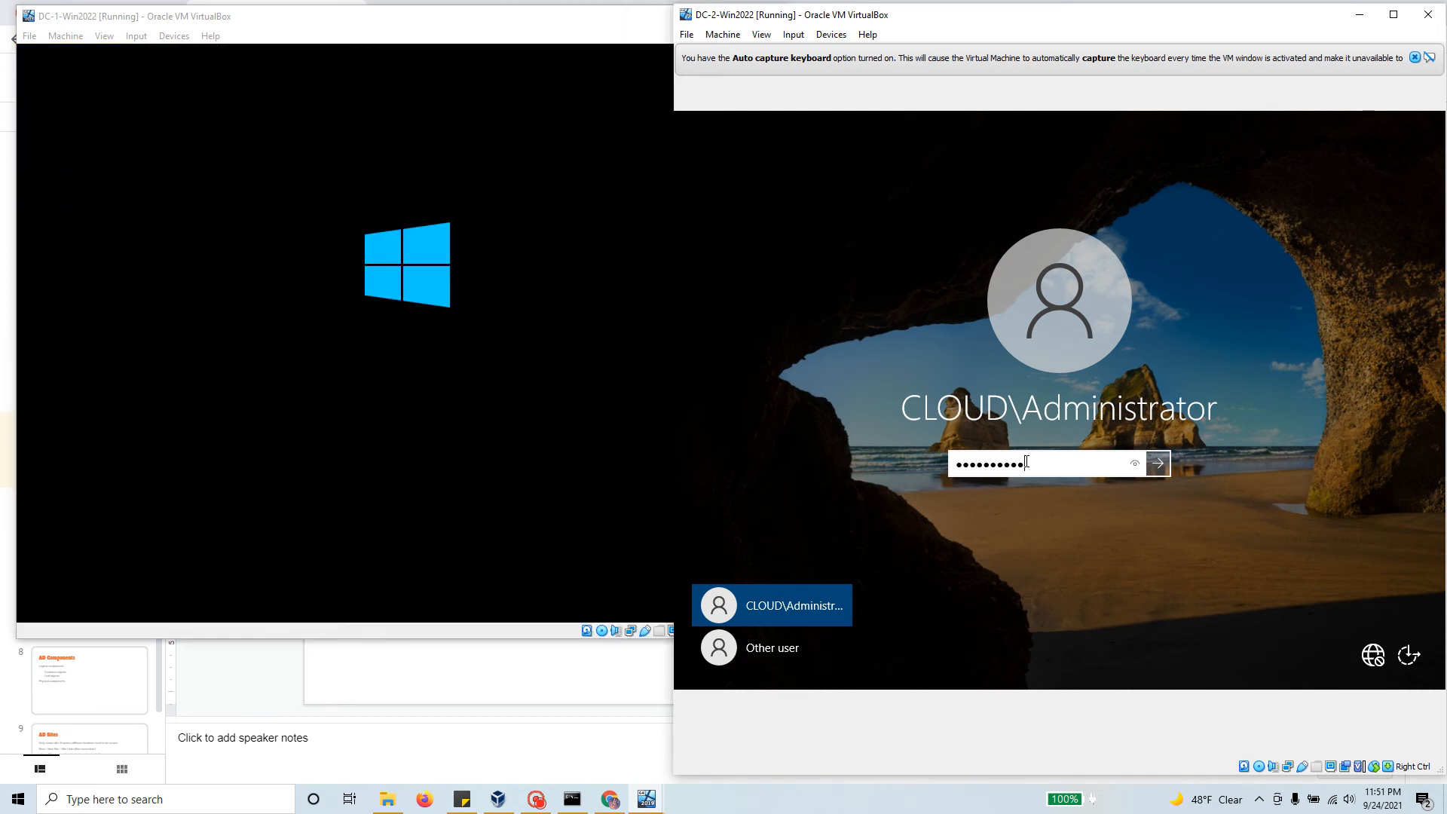
type("••••")
key("Return")
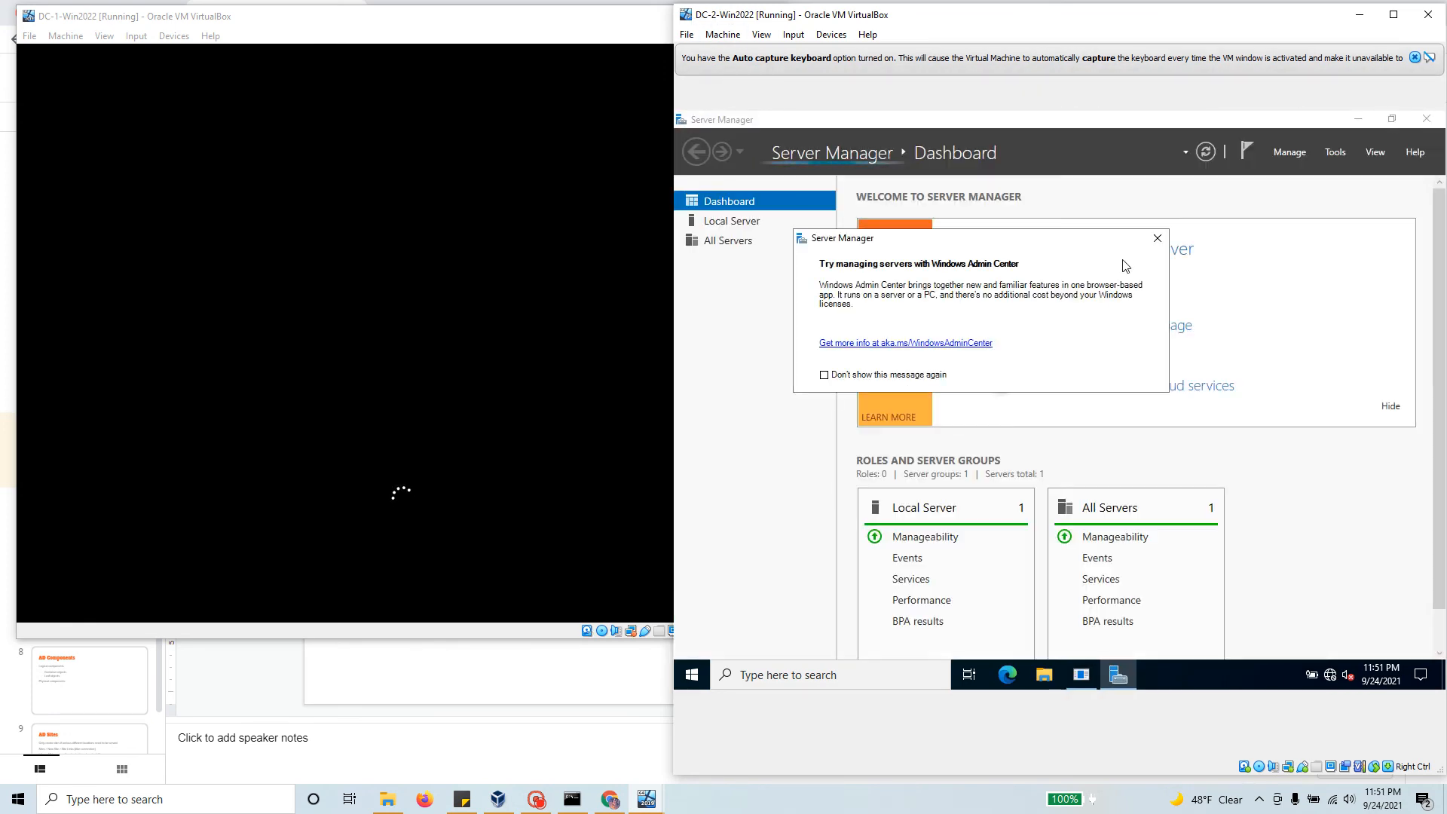
Step: Change the computer name to DC-2, giving full name DC-2.cloud.local
left_click(1158, 238)
left_click(743, 221)
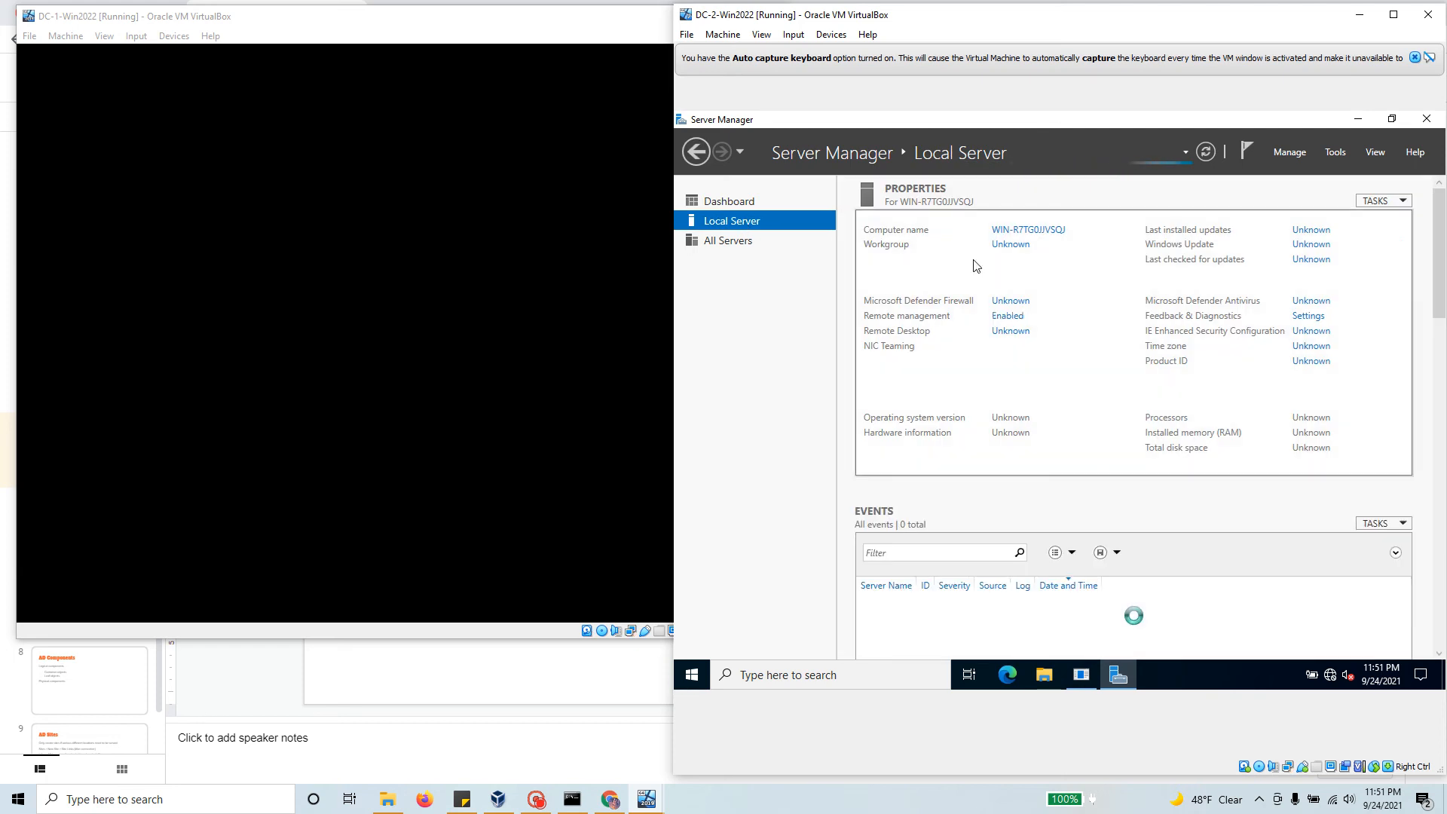
left_click(1052, 230)
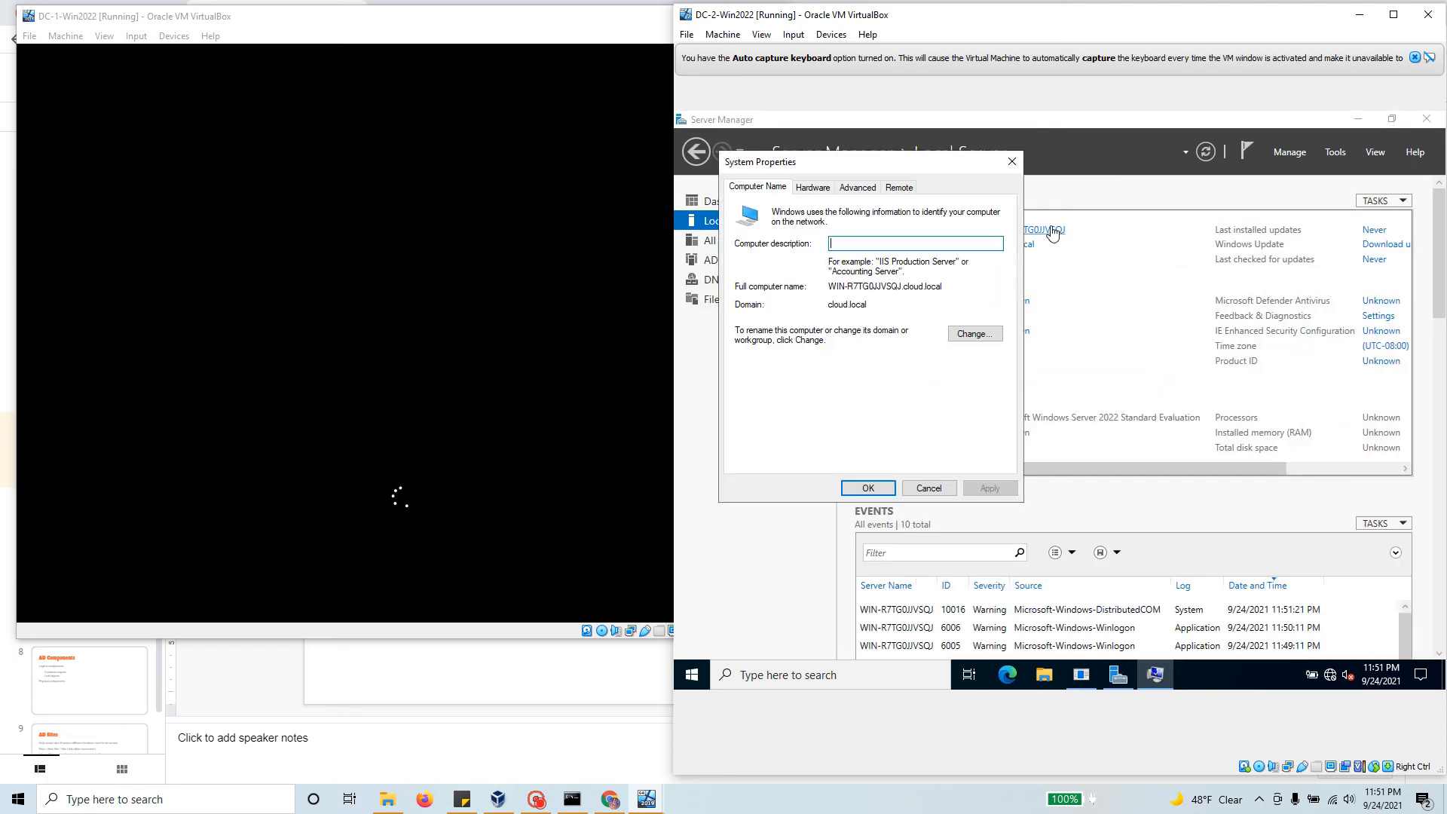
left_click(973, 334)
left_click(1130, 472)
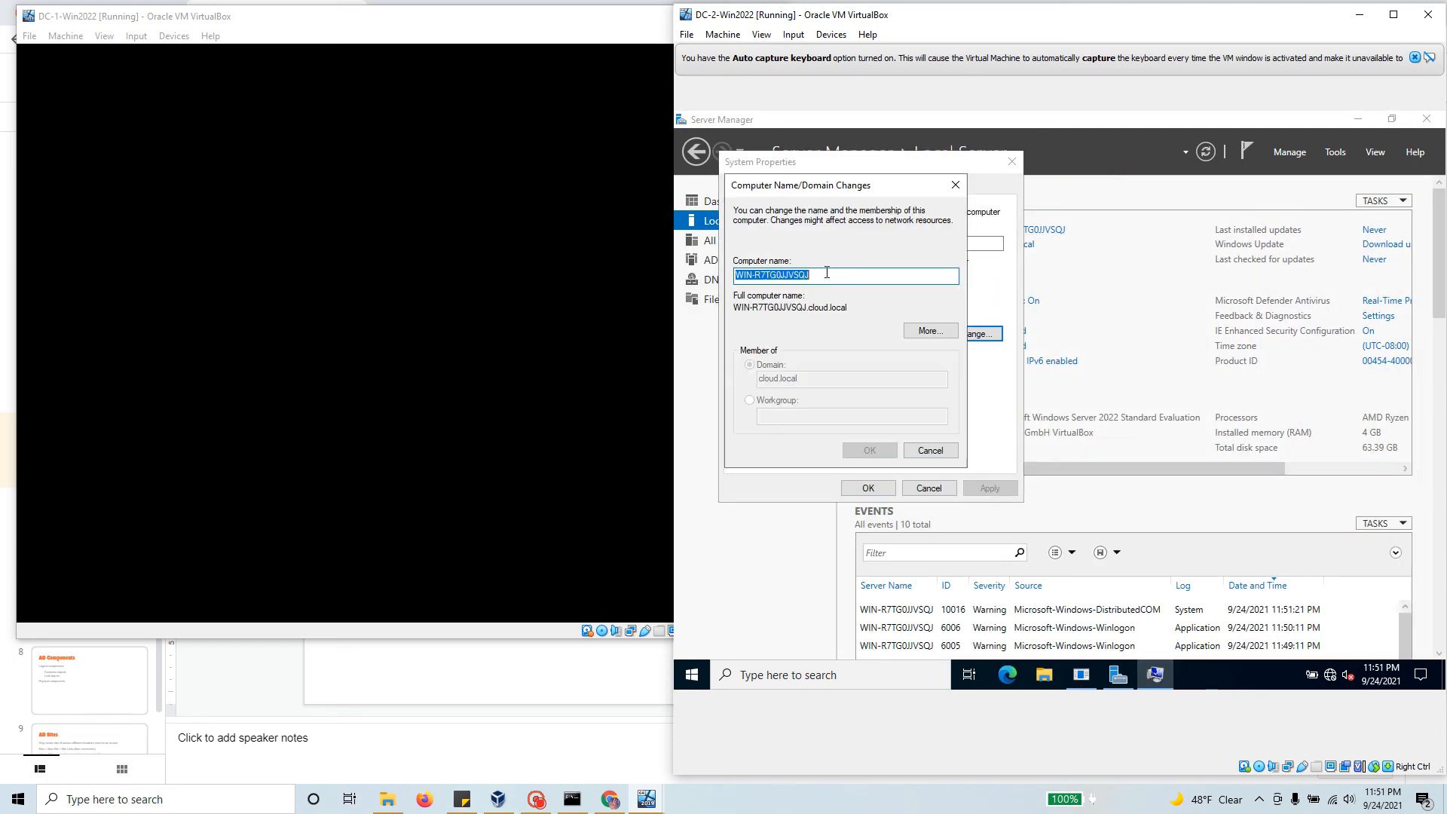
type("DC-2")
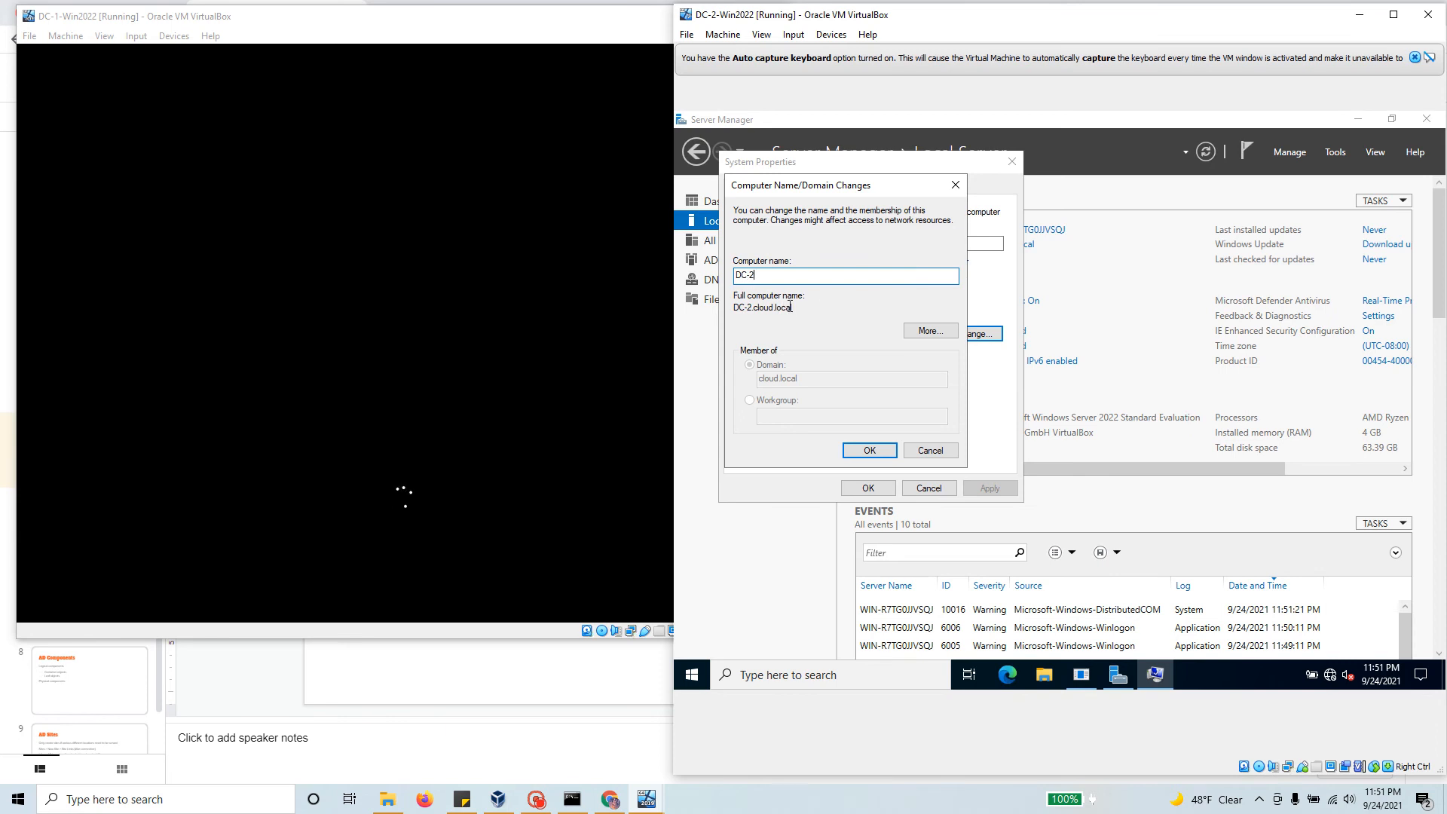
left_click_drag(791, 307, 729, 308)
Step: Confirm the DC-2 name change and restart the server now
left_click(857, 449)
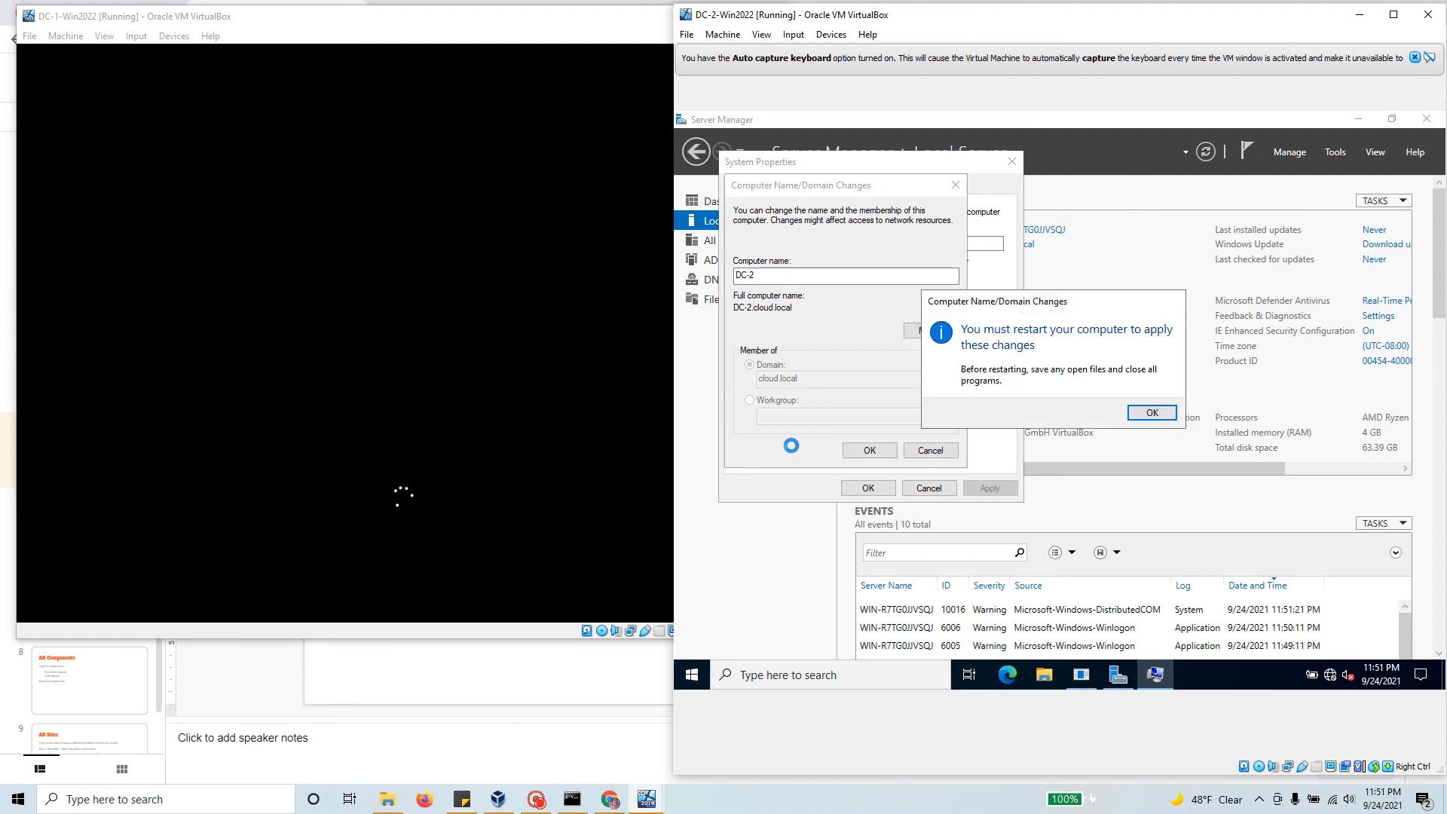
left_click(1162, 419)
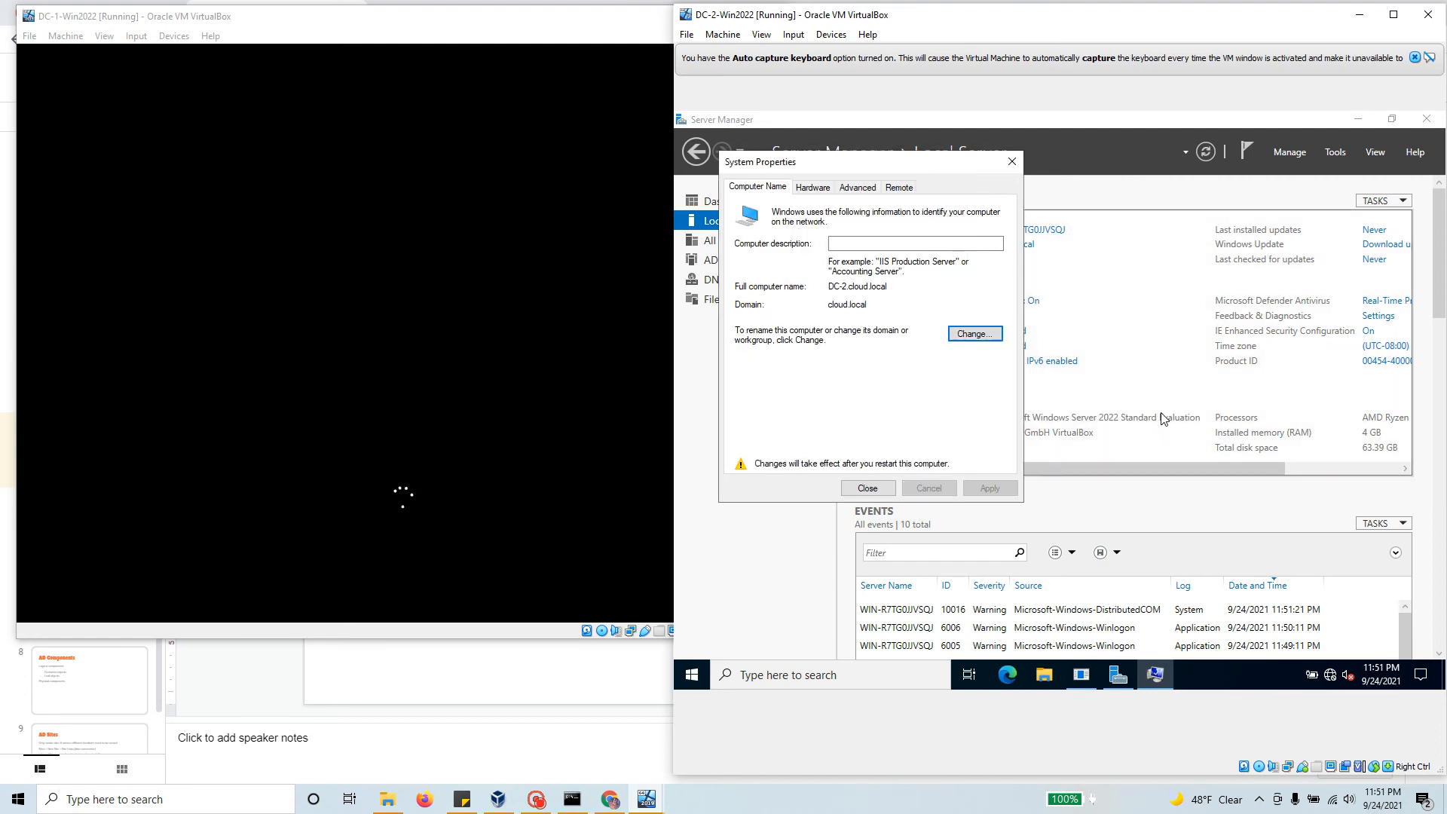
left_click(868, 489)
left_click(1054, 408)
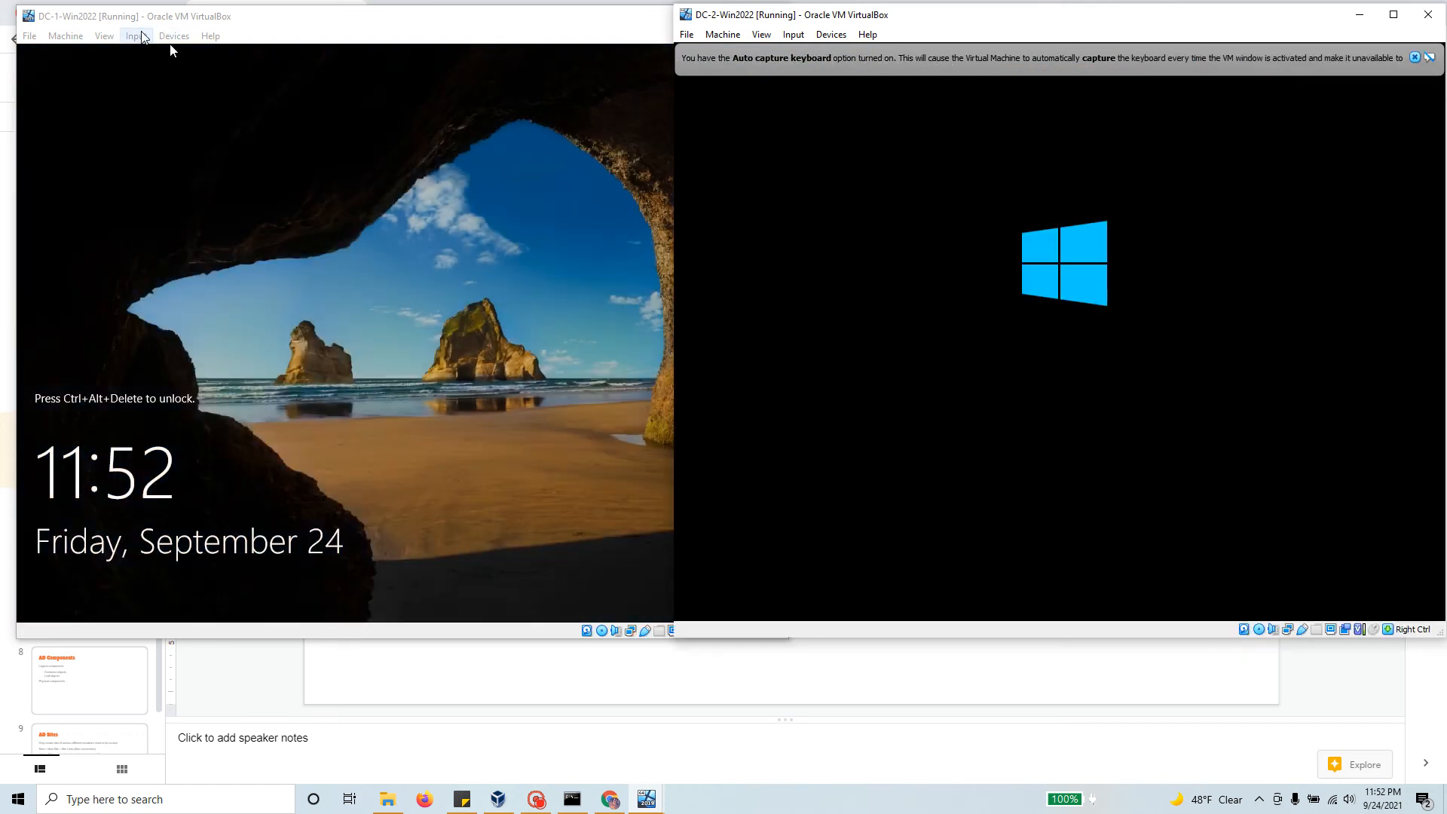
Step: Sign back in to DC-1 and view Local Server, now showing computer name DC-1
left_click(142, 36)
mouse_move(156, 52)
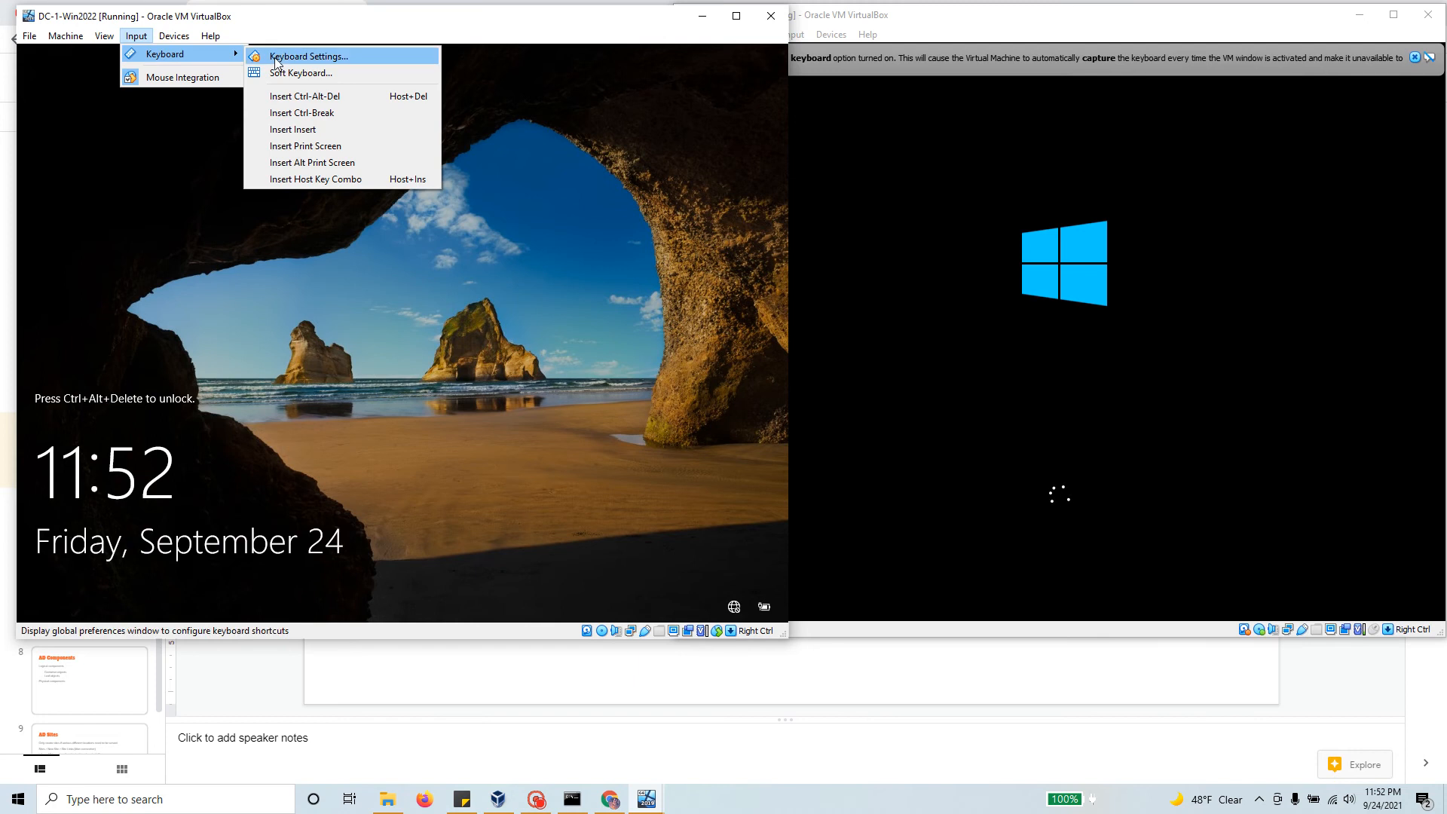
left_click(305, 96)
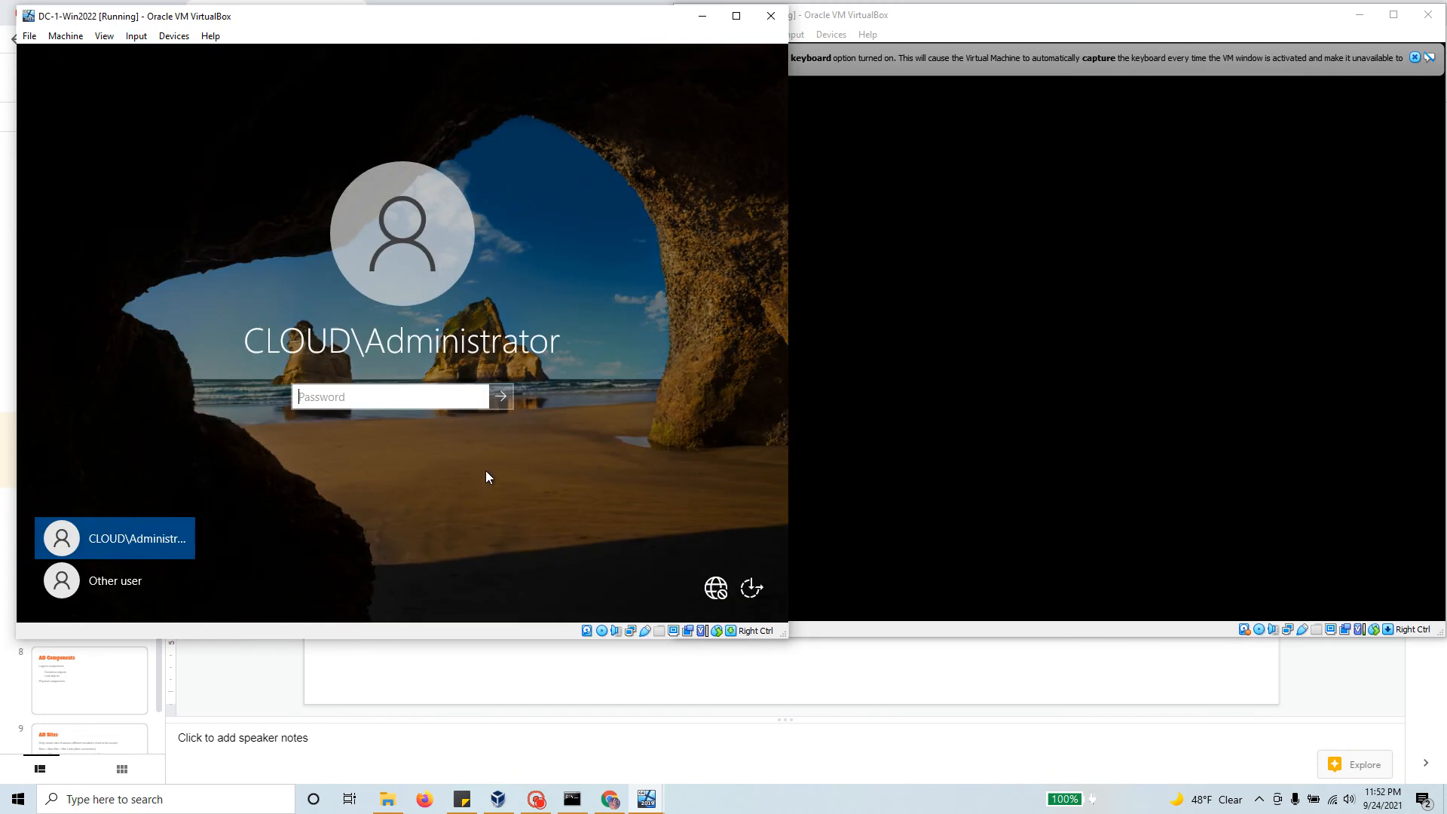
type("••••••••••••")
key("Return")
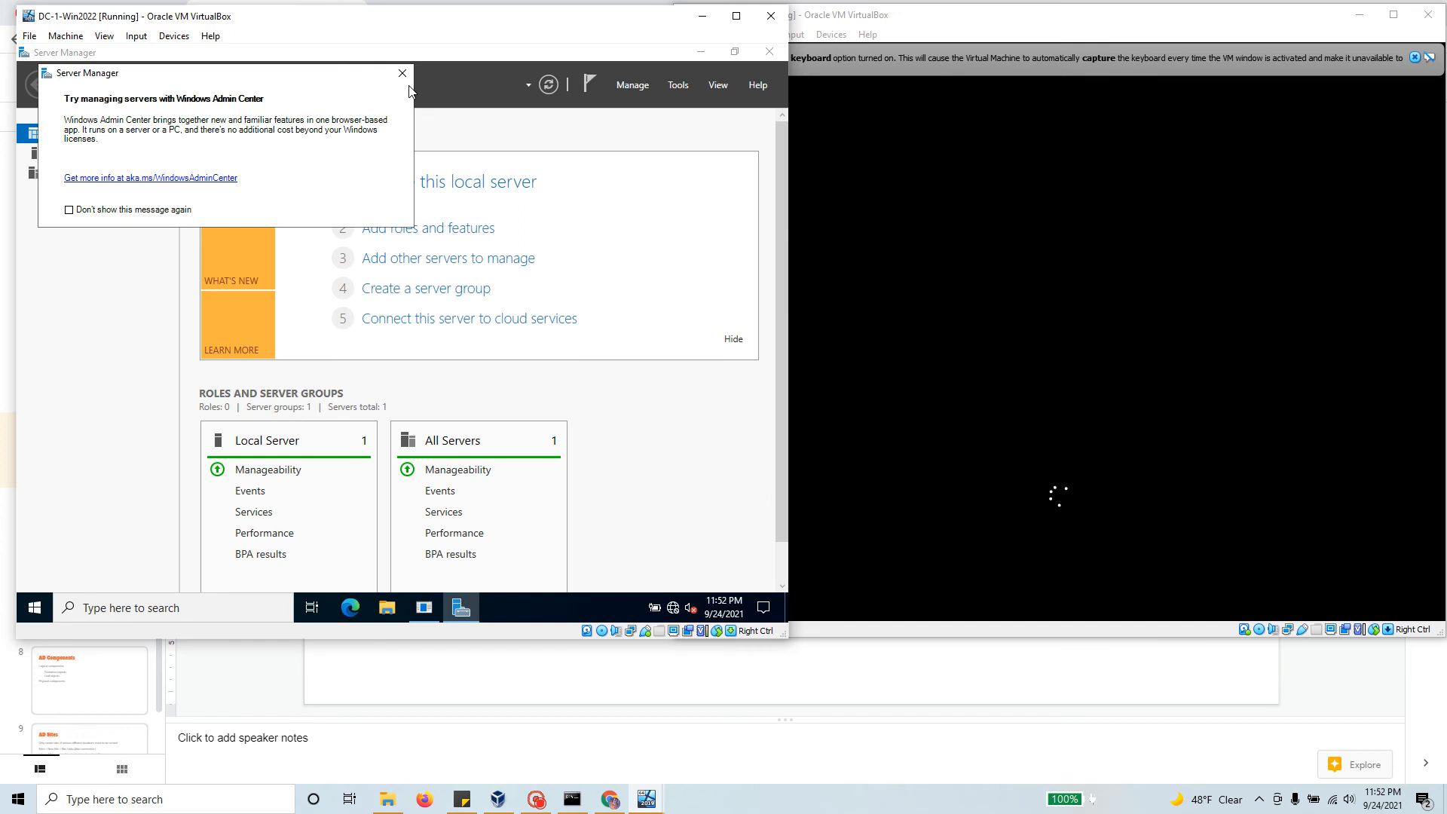
left_click(402, 72)
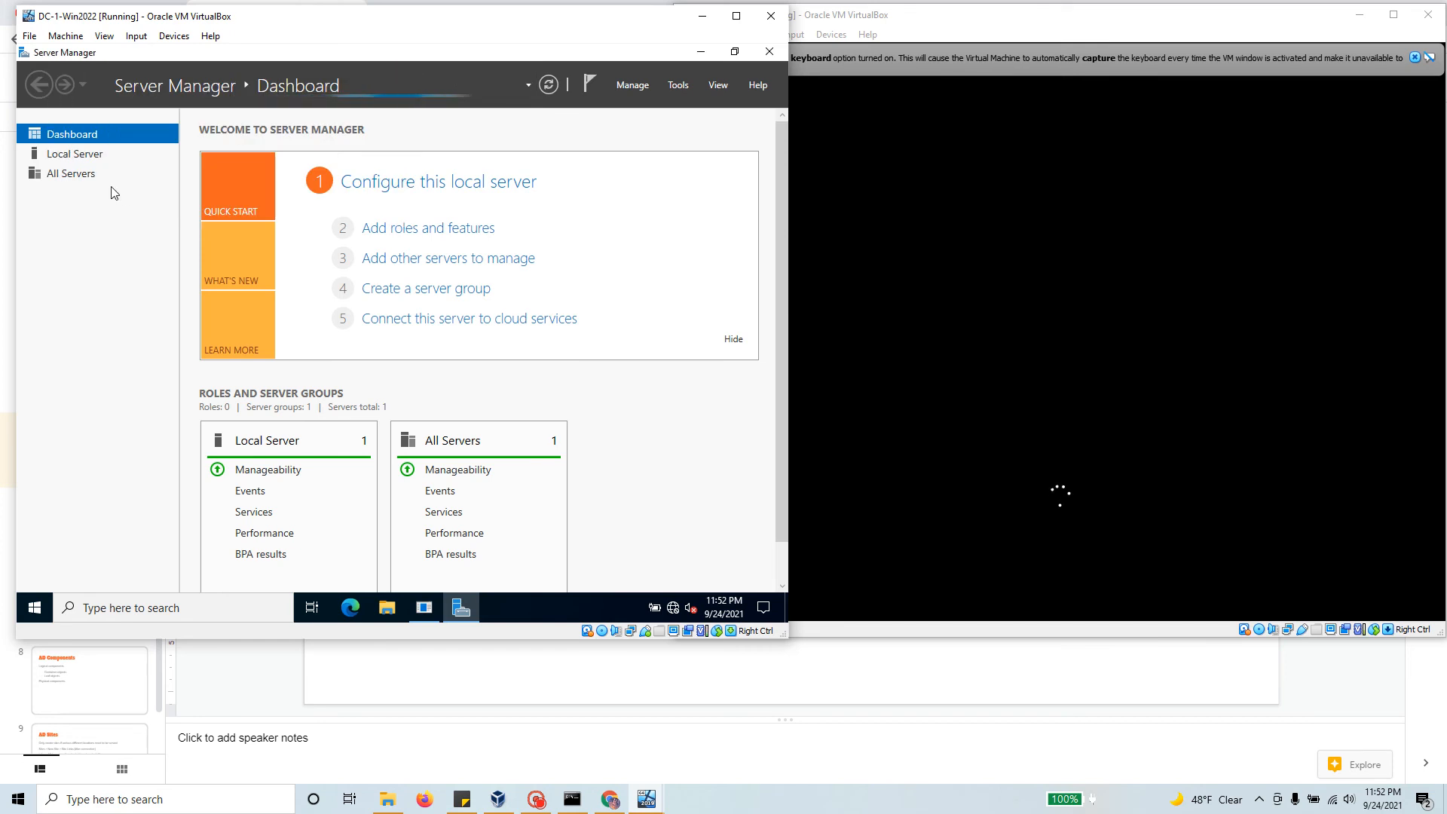
left_click(83, 158)
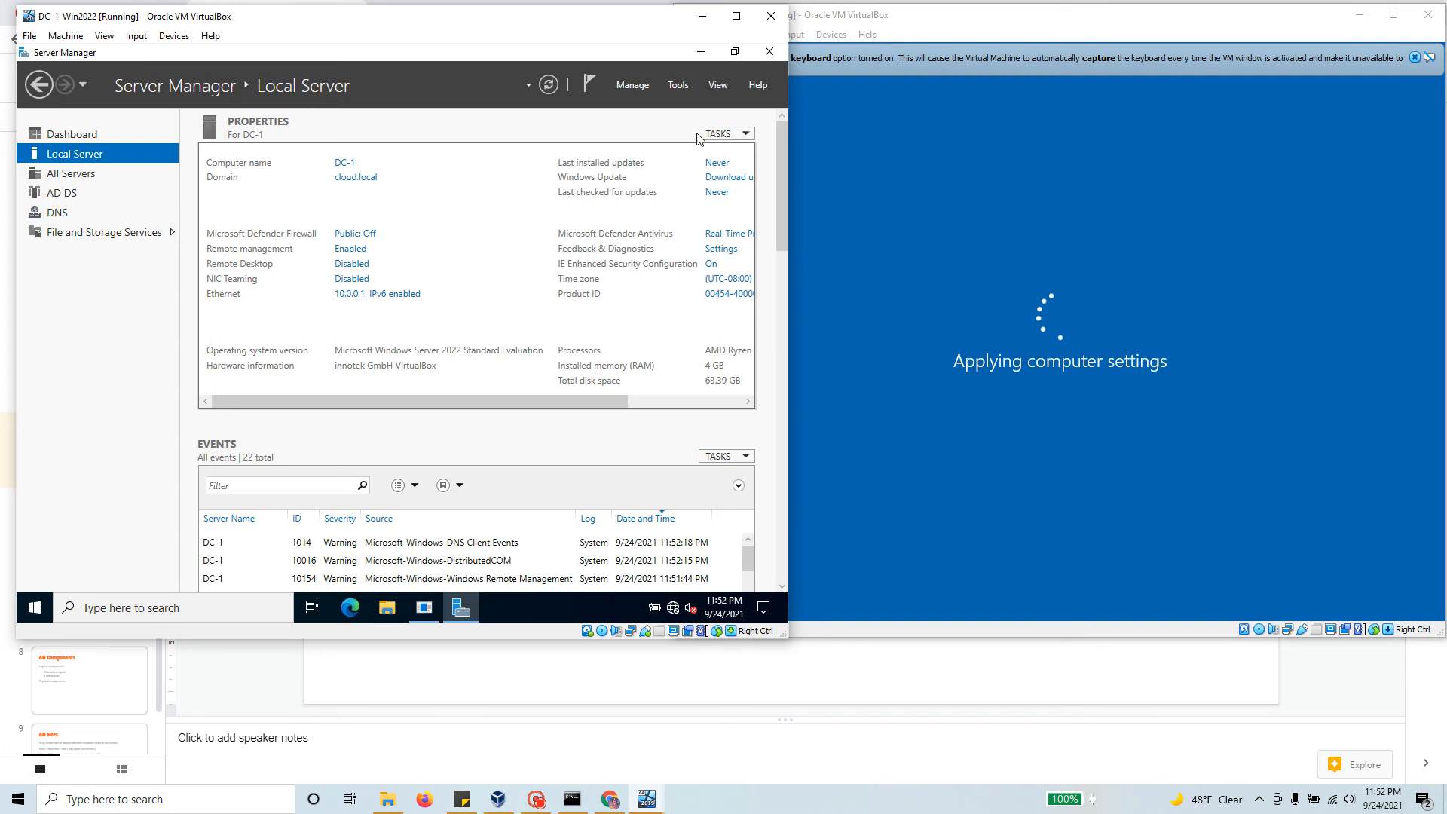
Step: Open DNS Manager and list the cloud.local zone records, including host dc-1 at 10.0.0.1
left_click(675, 91)
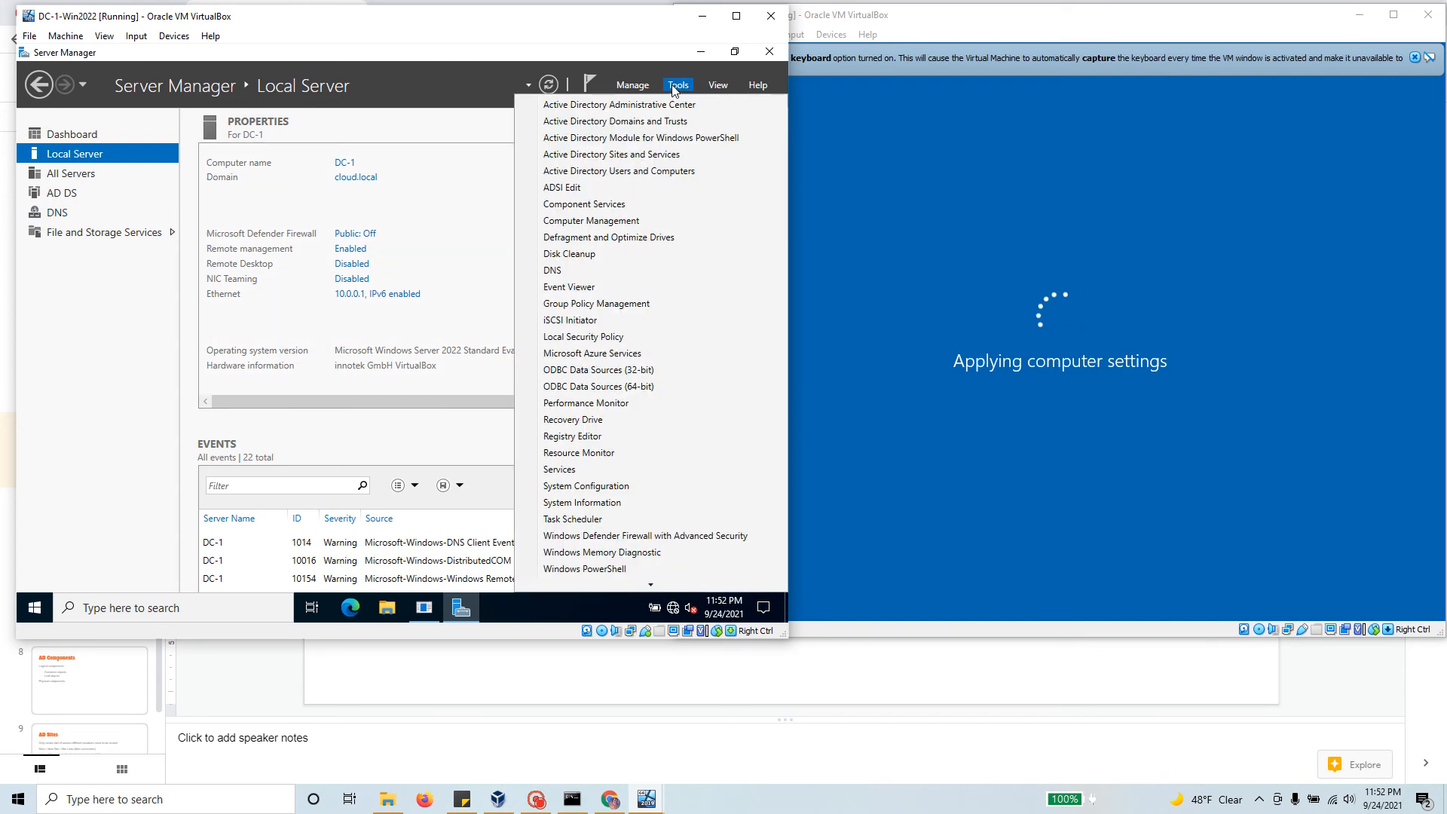
left_click(616, 260)
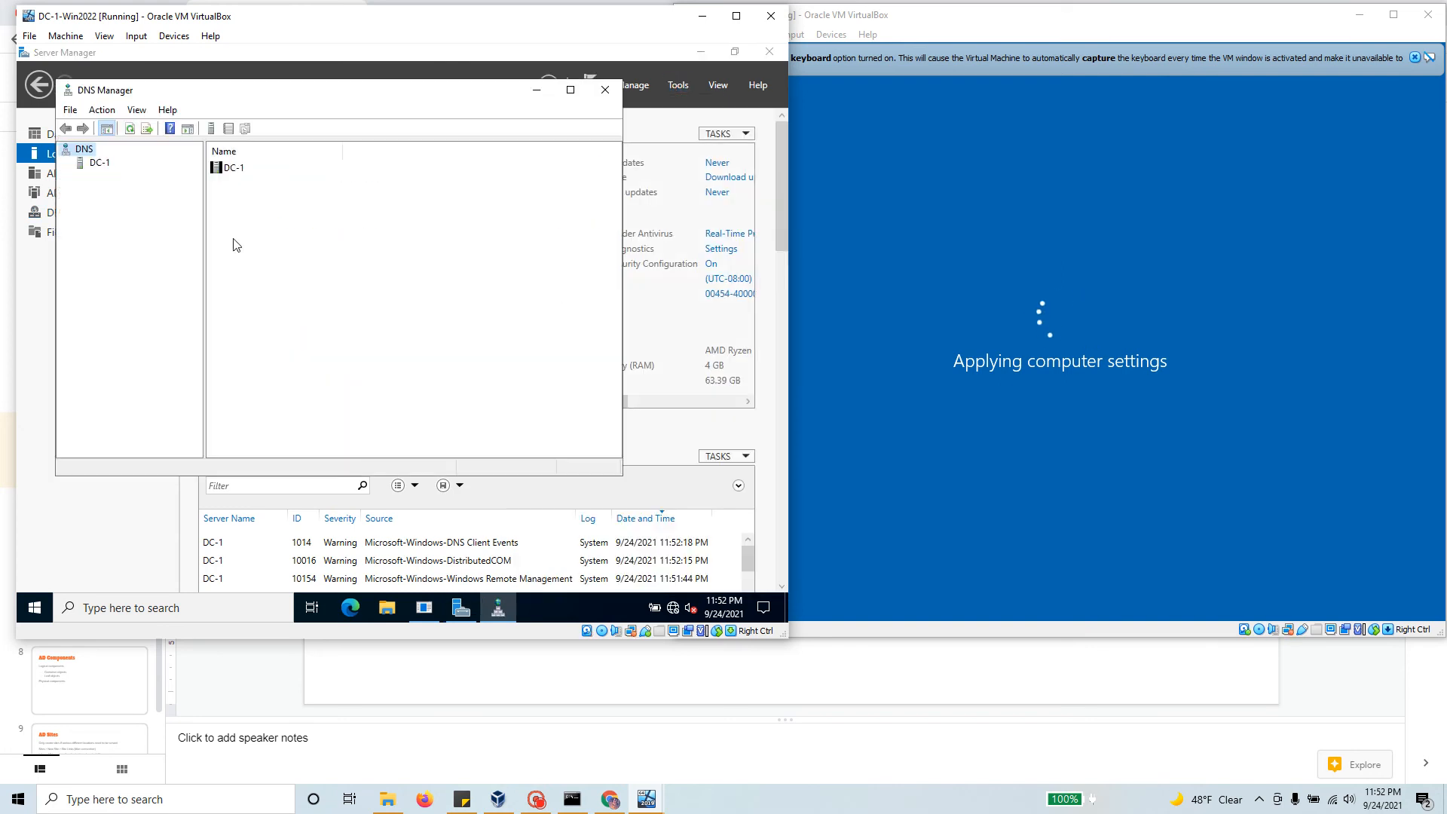
left_click(99, 164)
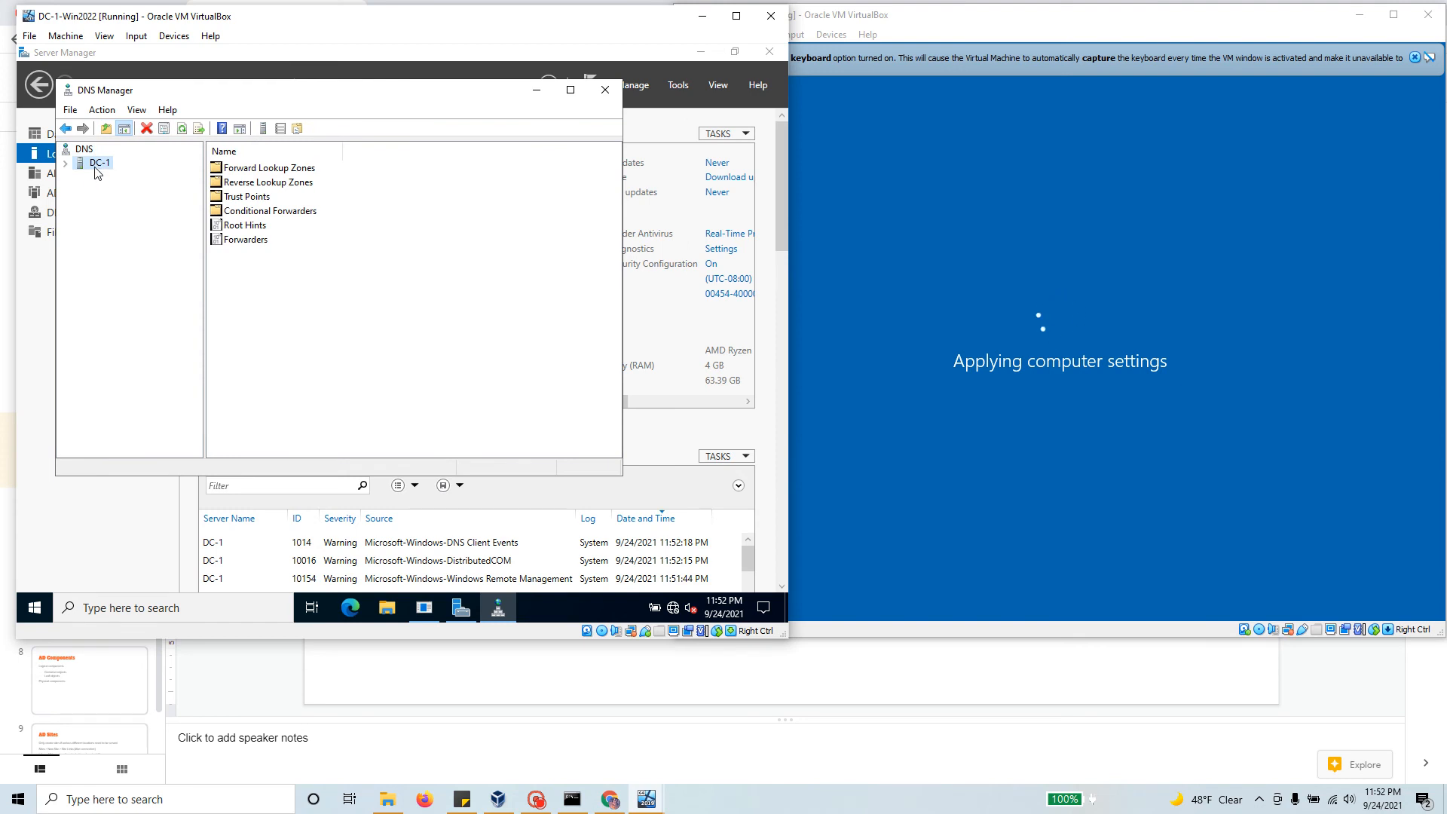
left_click(66, 163)
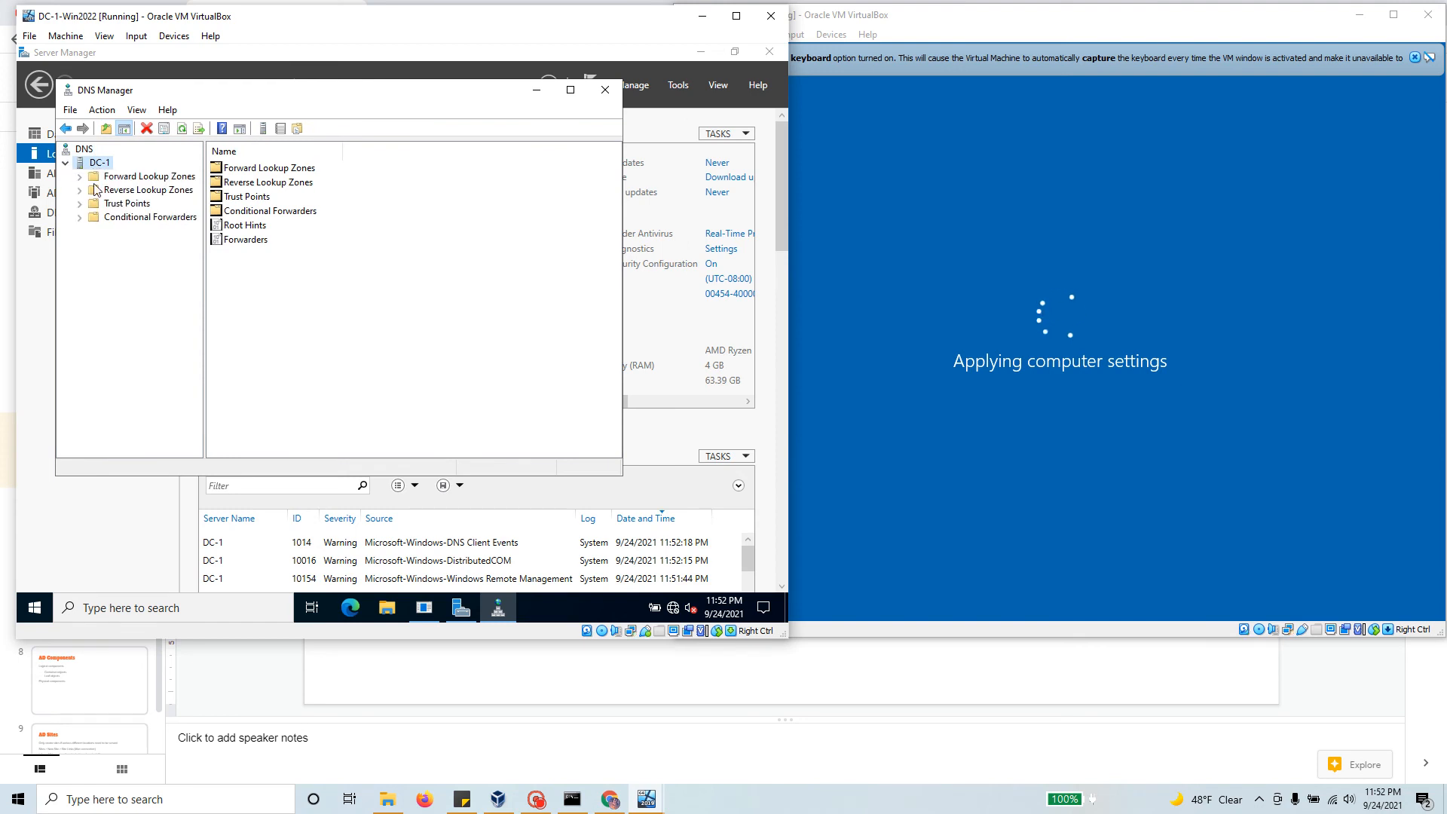
left_click(80, 178)
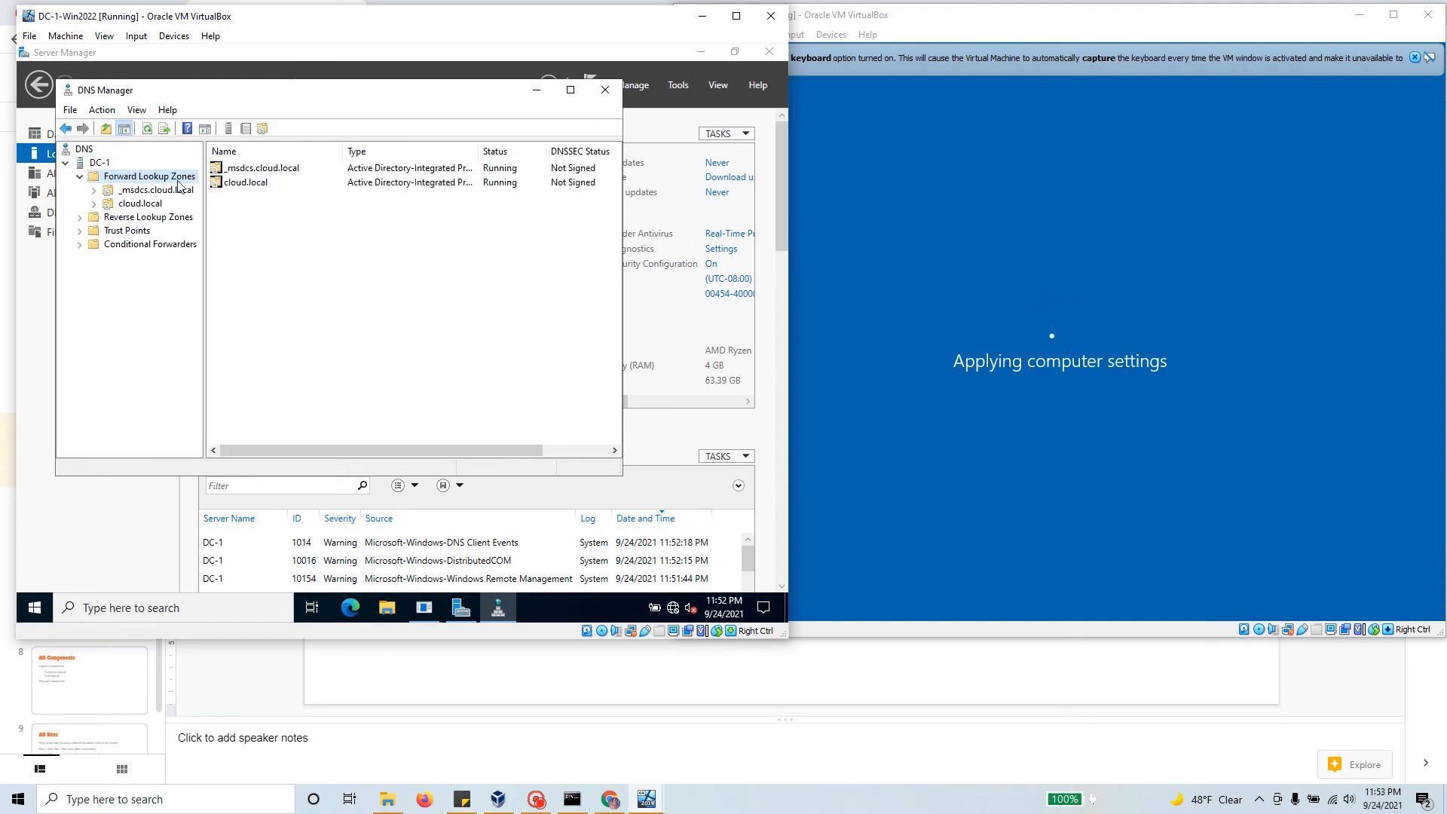
left_click(95, 204)
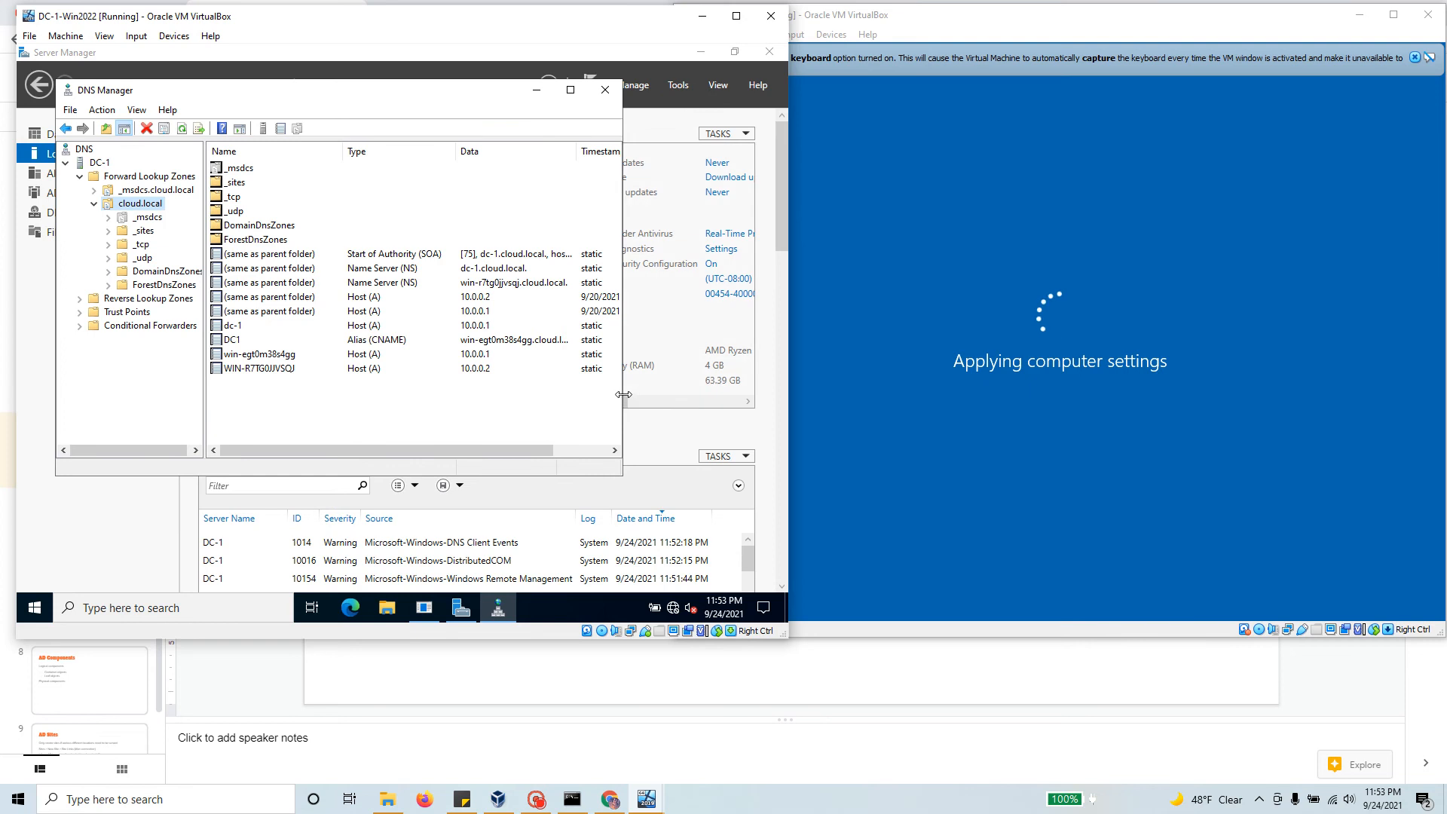
Step: Widen DNS Manager, delete the DC1 CNAME record from cloud.local, then check the name server records
left_click_drag(624, 394, 747, 393)
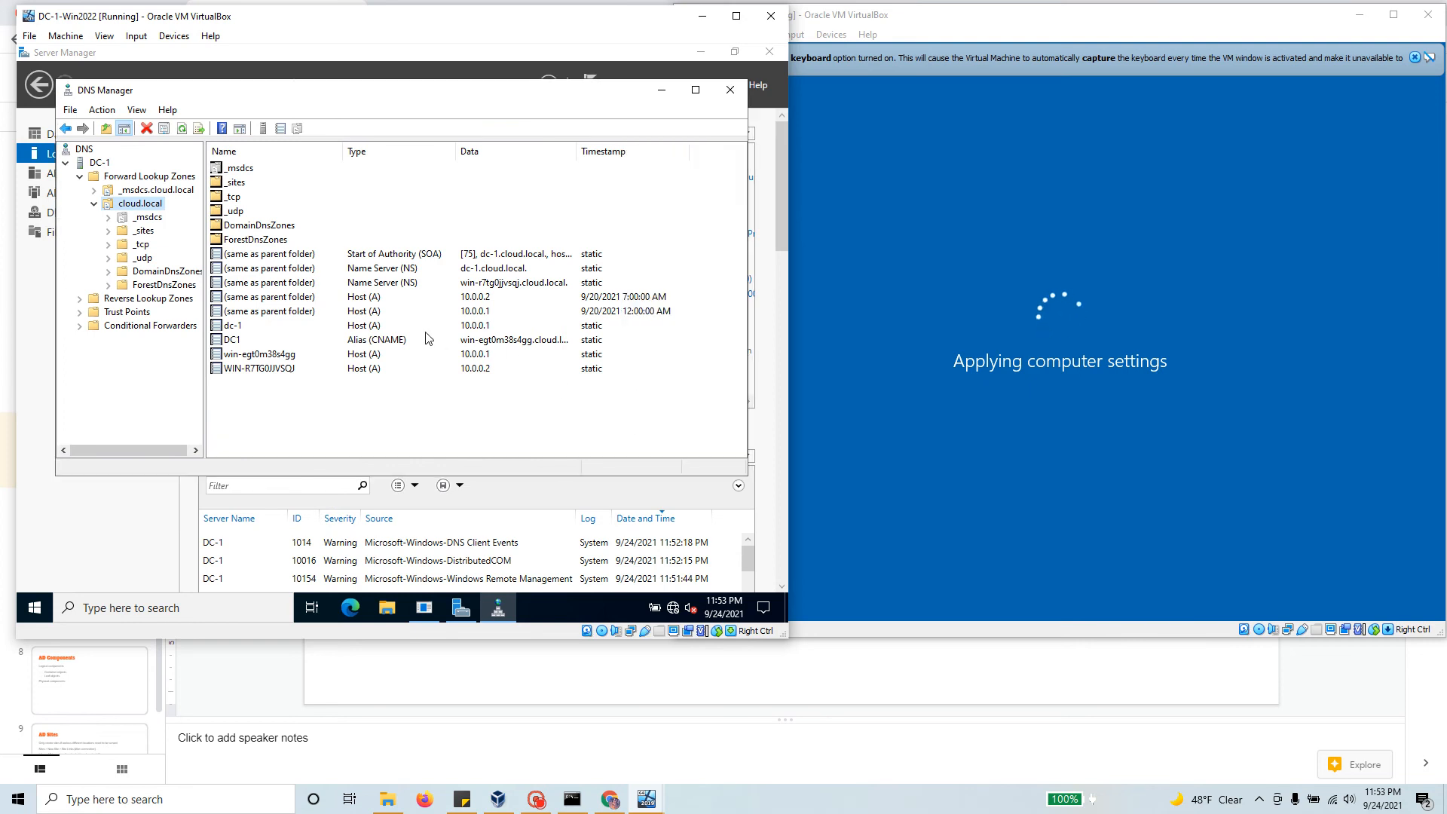
left_click(216, 271)
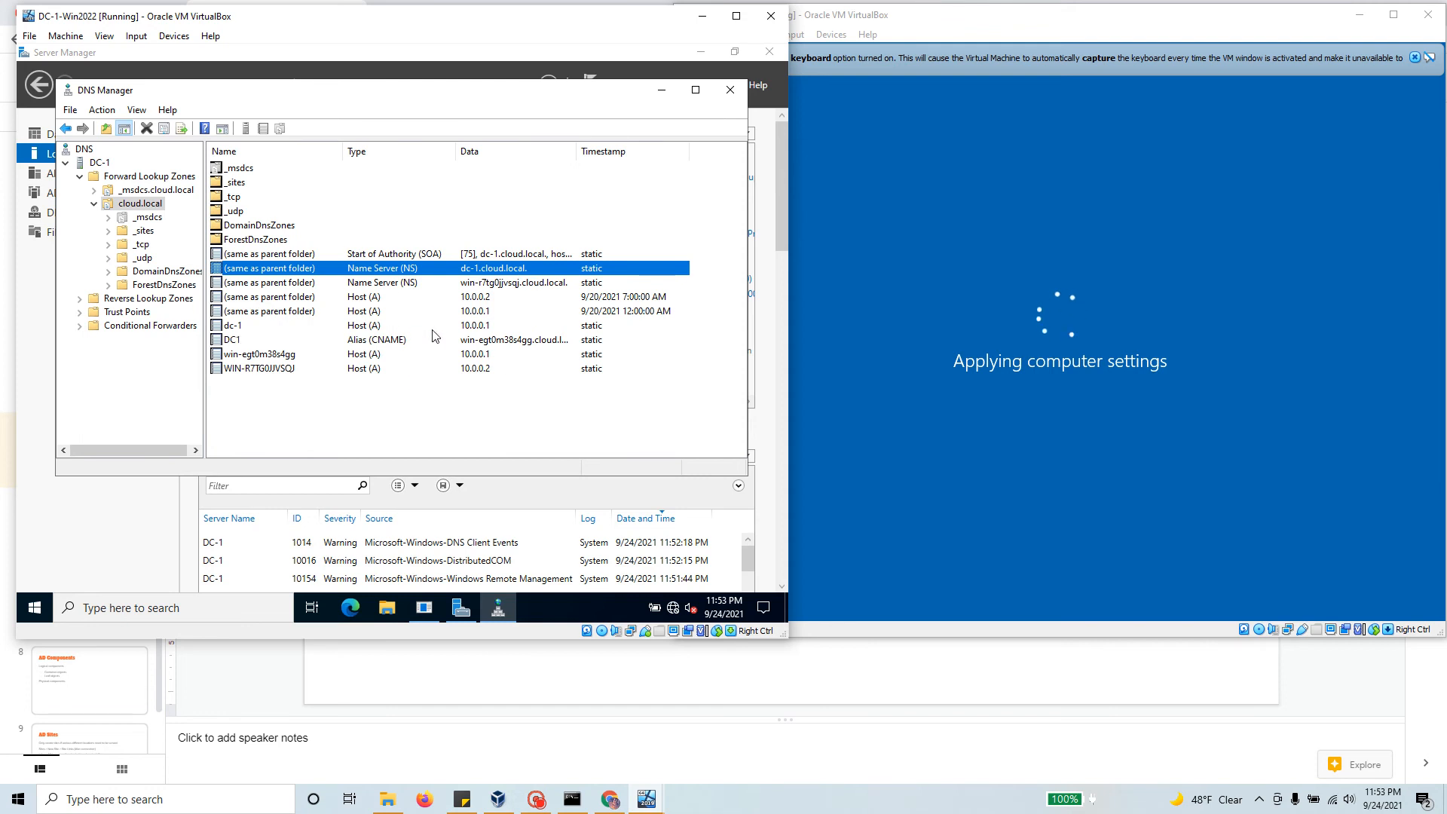
left_click(507, 343)
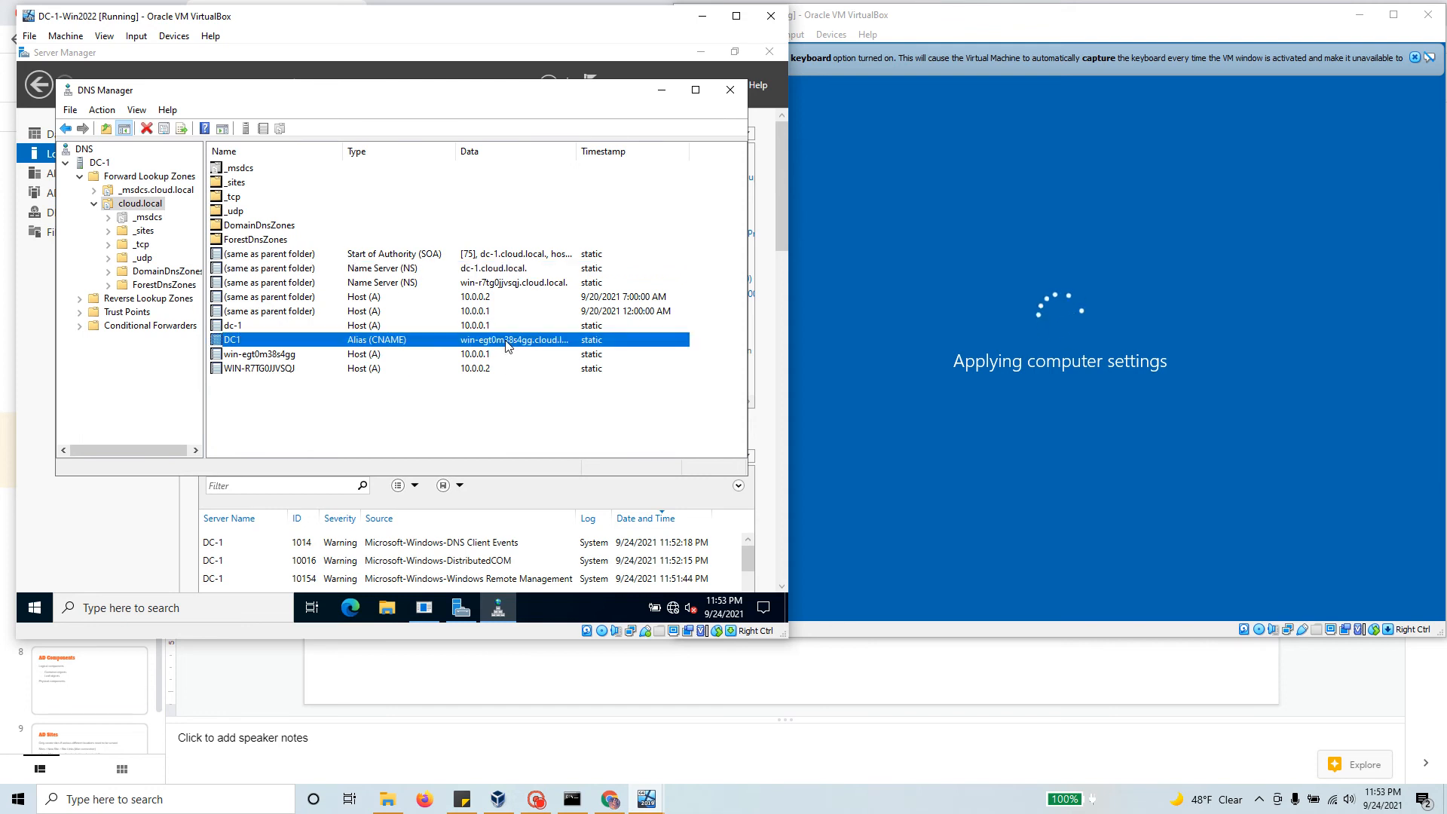
right_click(347, 339)
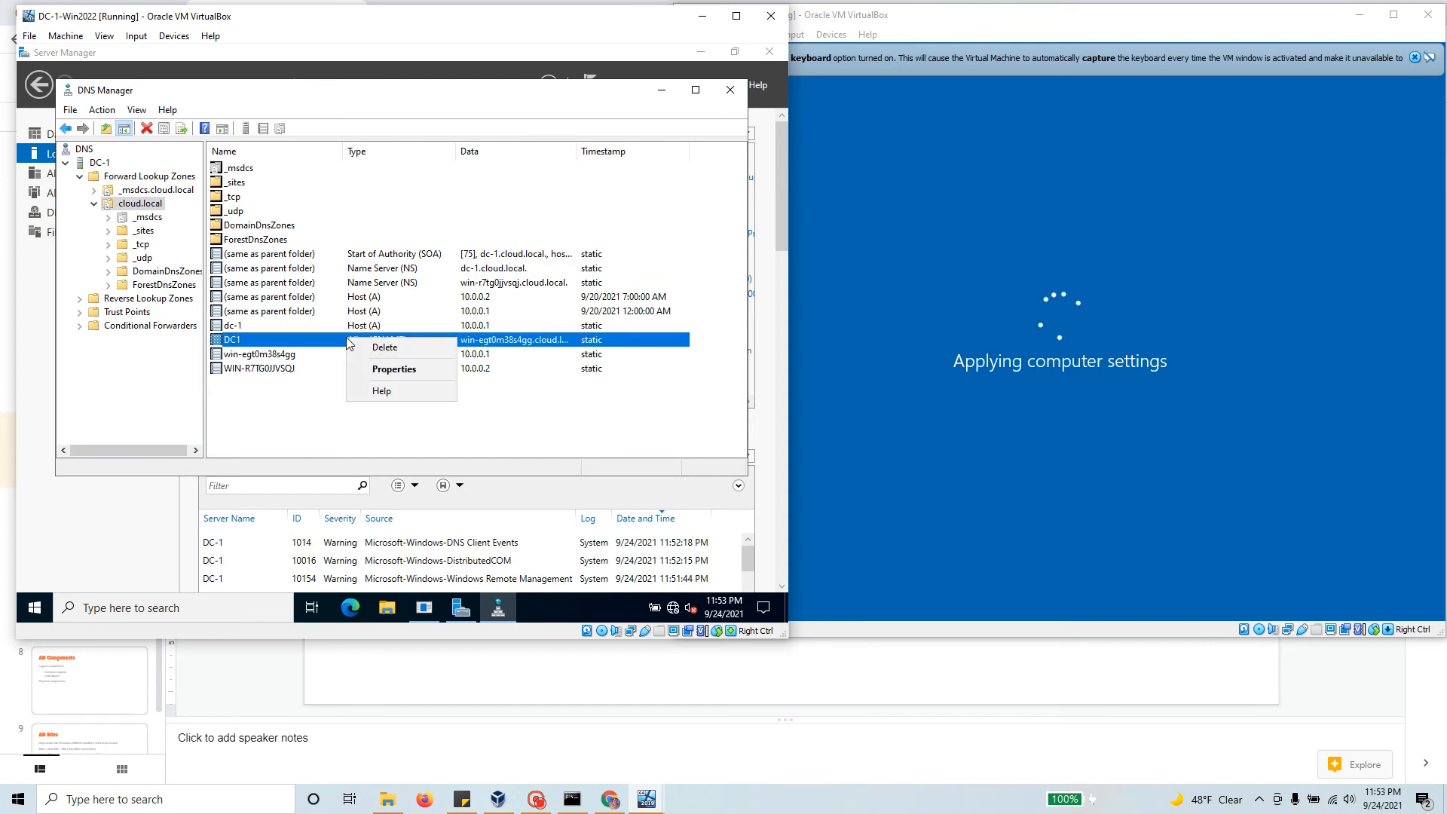
left_click(398, 349)
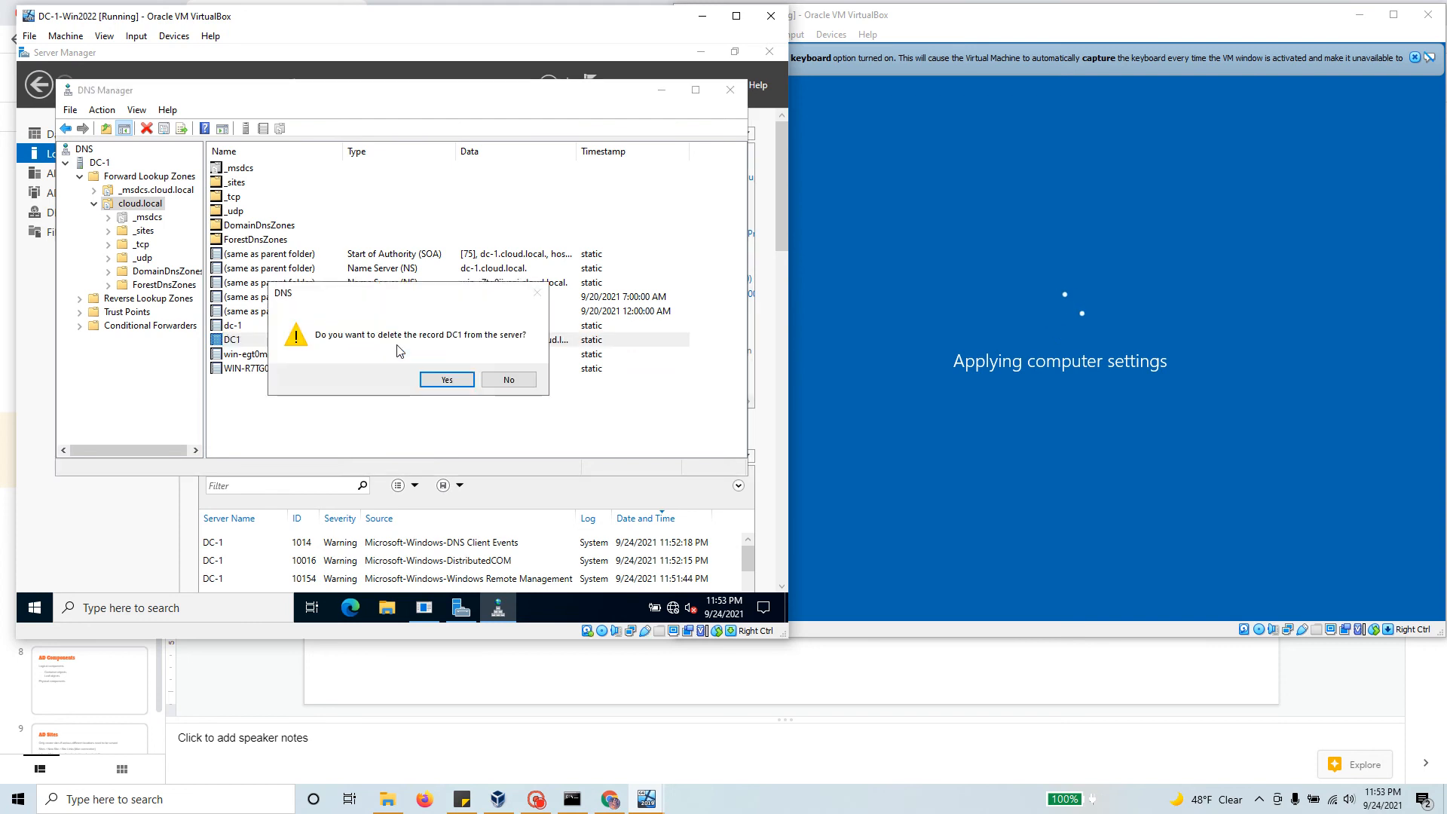
left_click(463, 383)
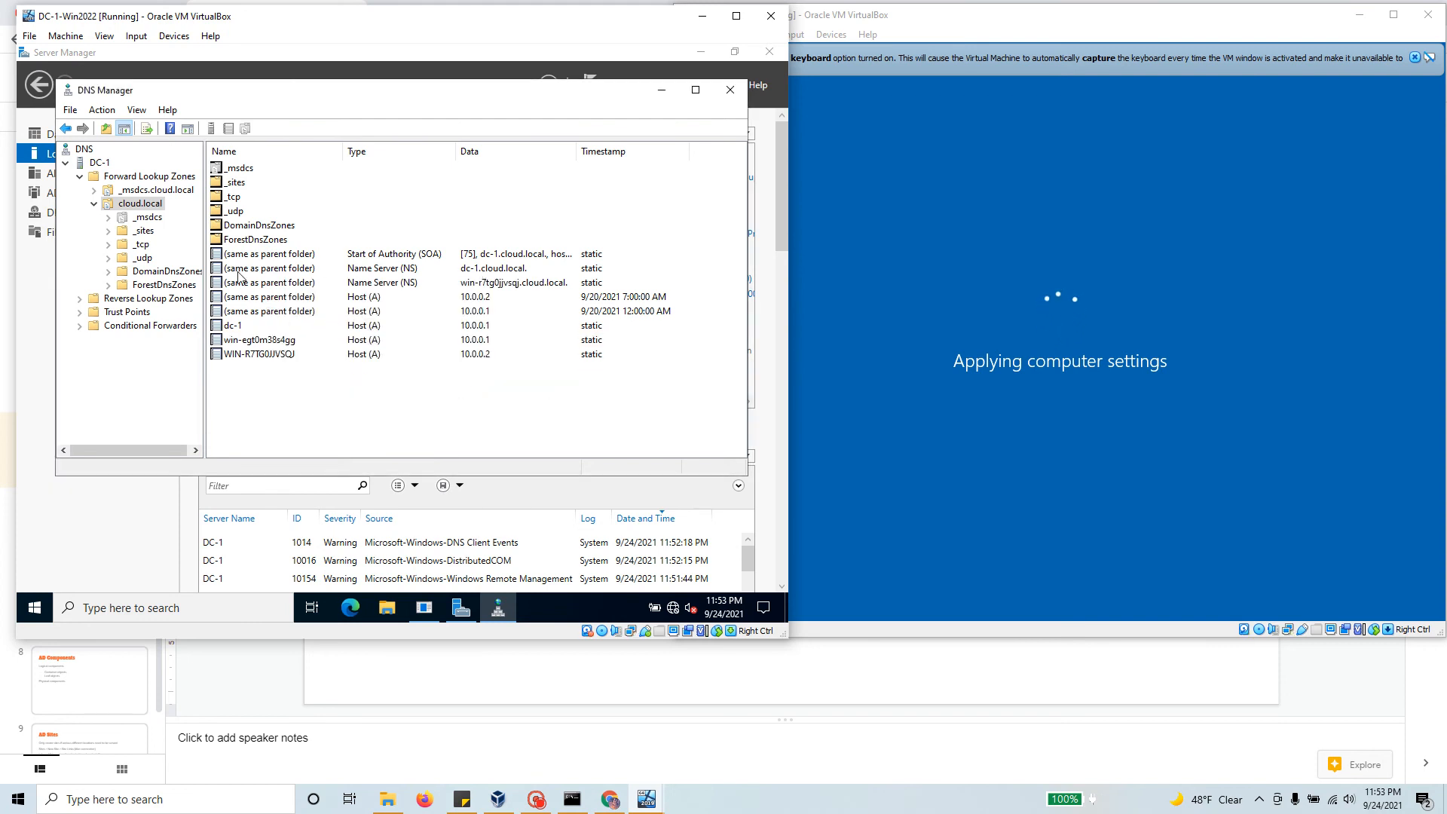
left_click(215, 270)
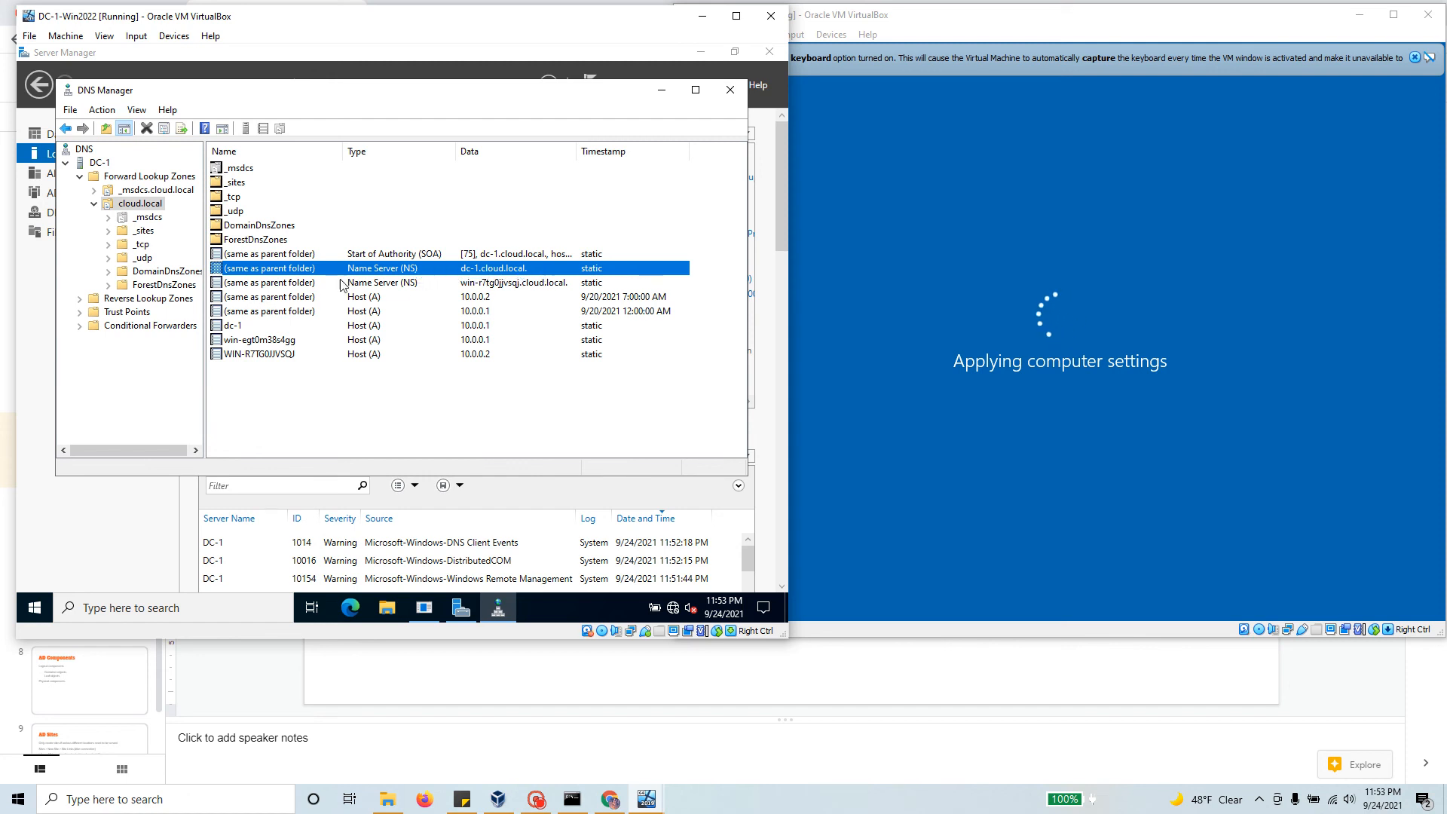
left_click(224, 284)
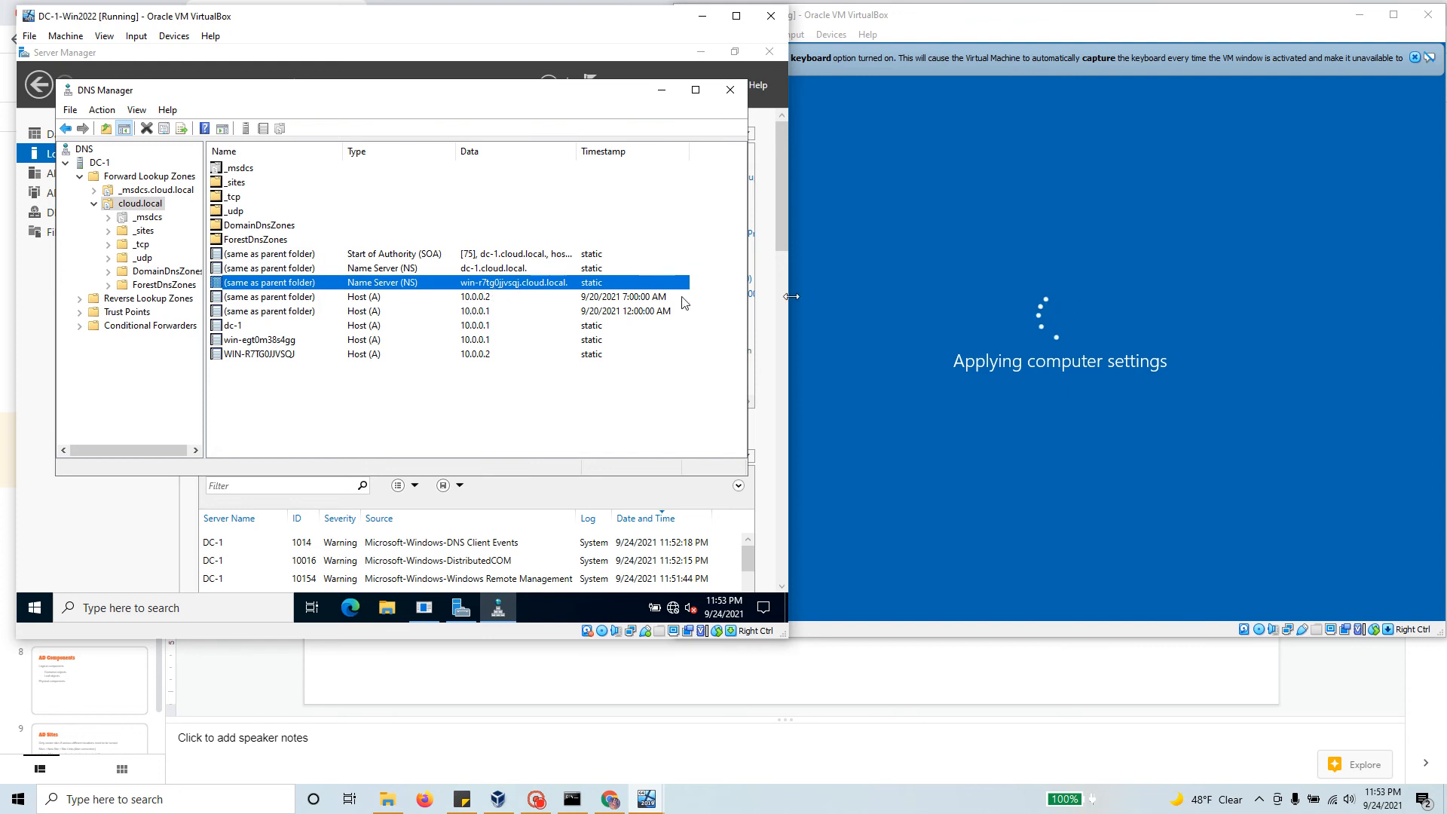
Step: Switch to the DC-2 VM window and let it finish booting to the lock screen
left_click(967, 79)
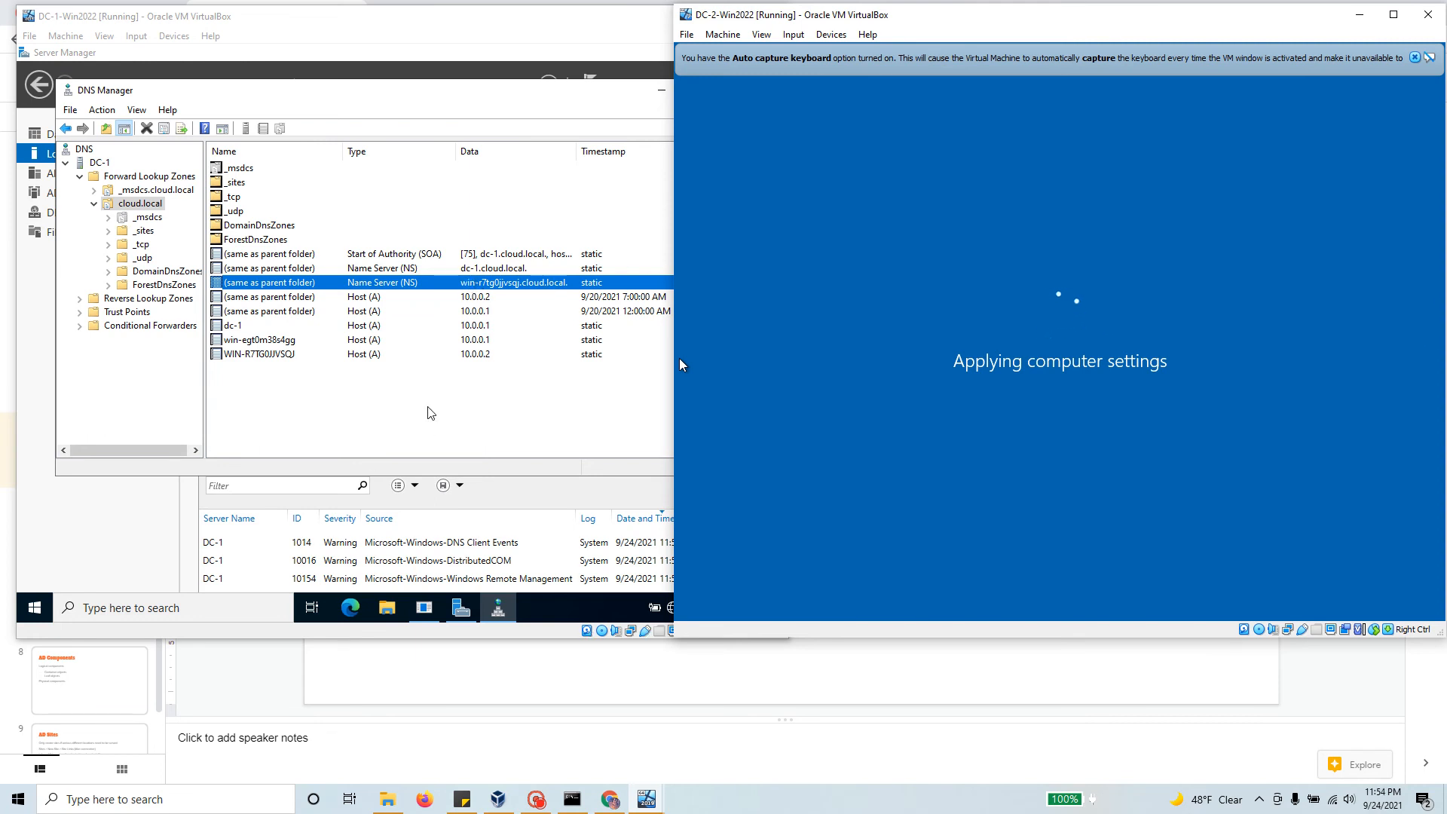
mouse_move(499, 605)
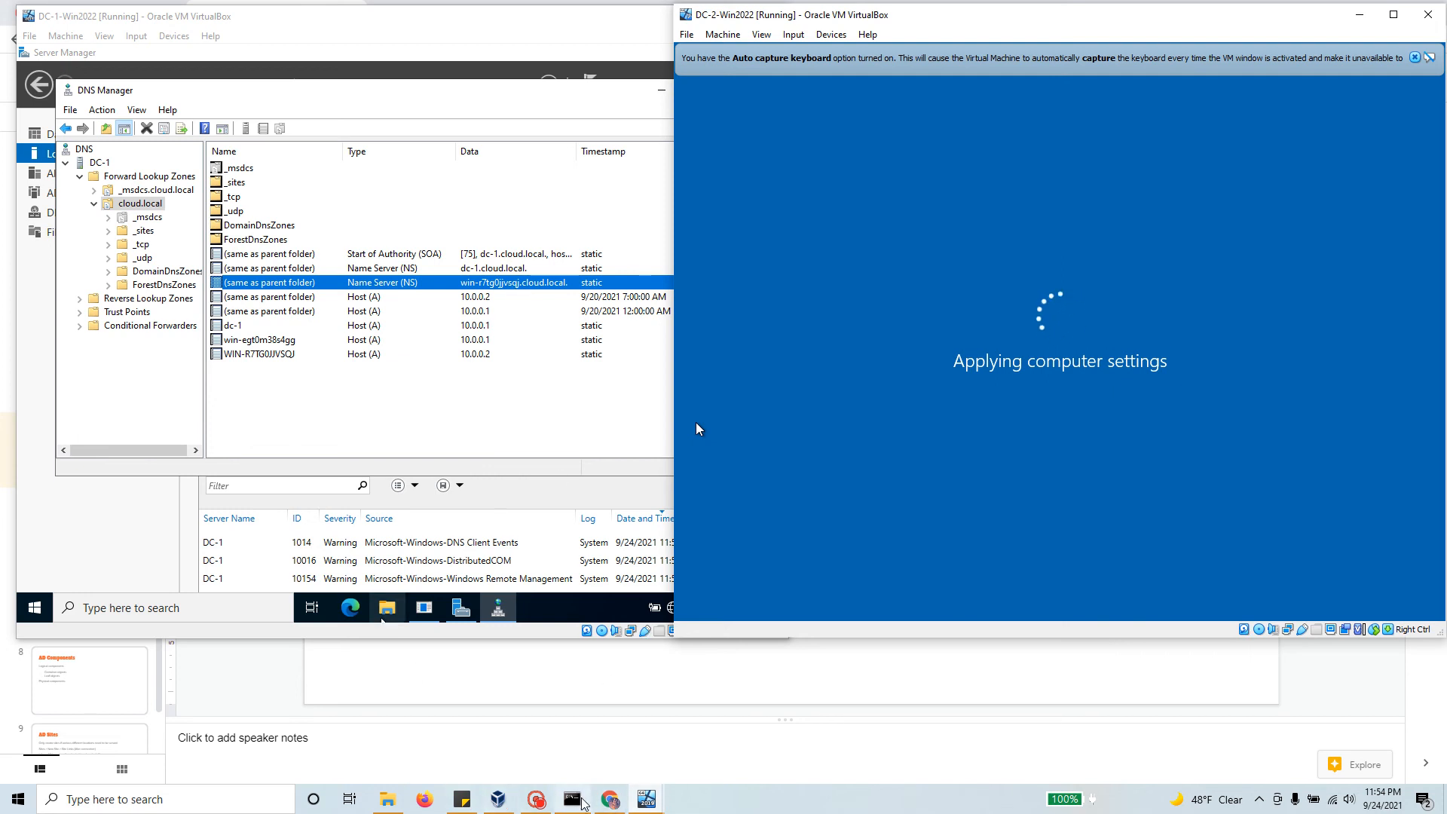
left_click(536, 800)
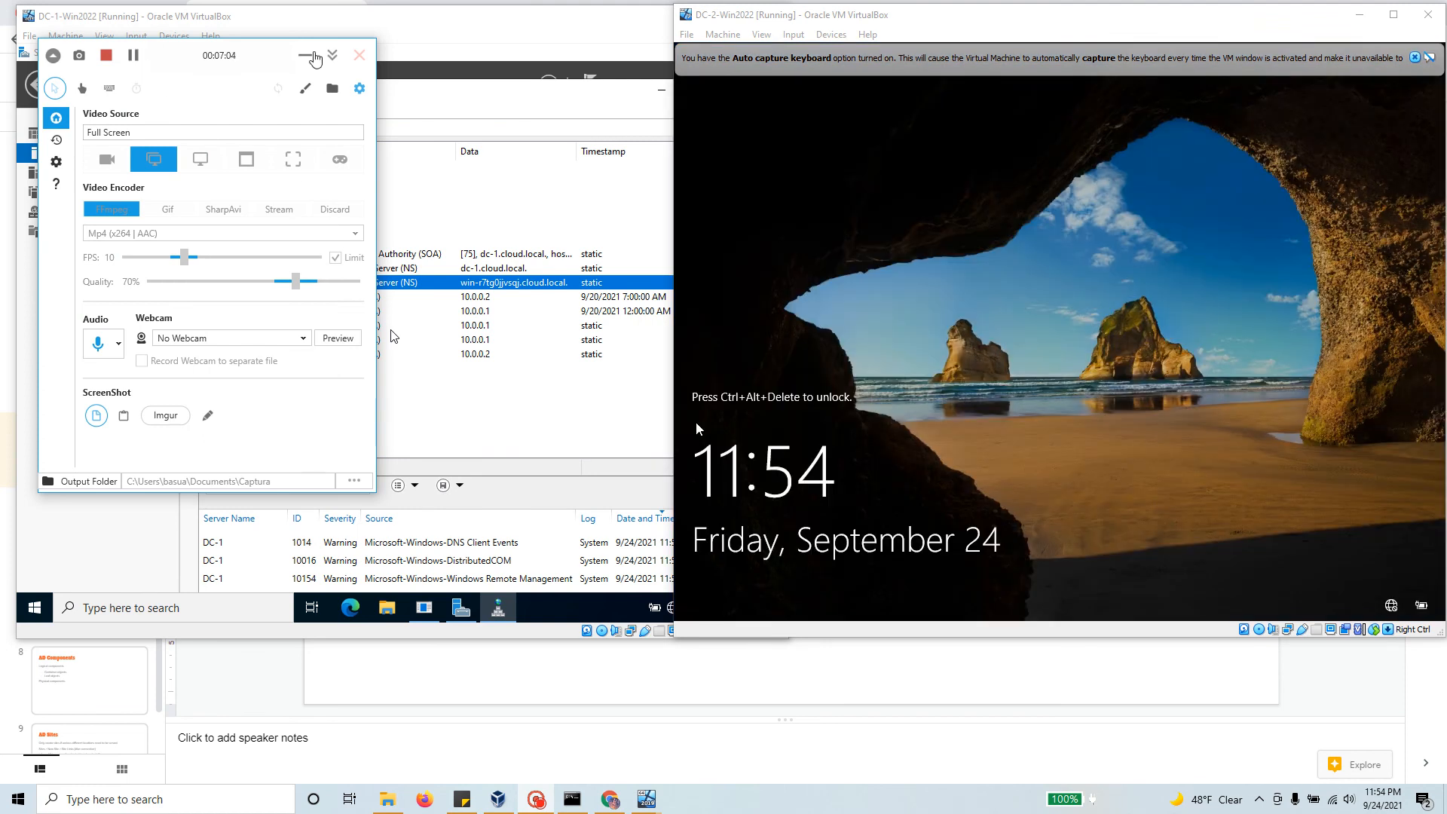
left_click(306, 55)
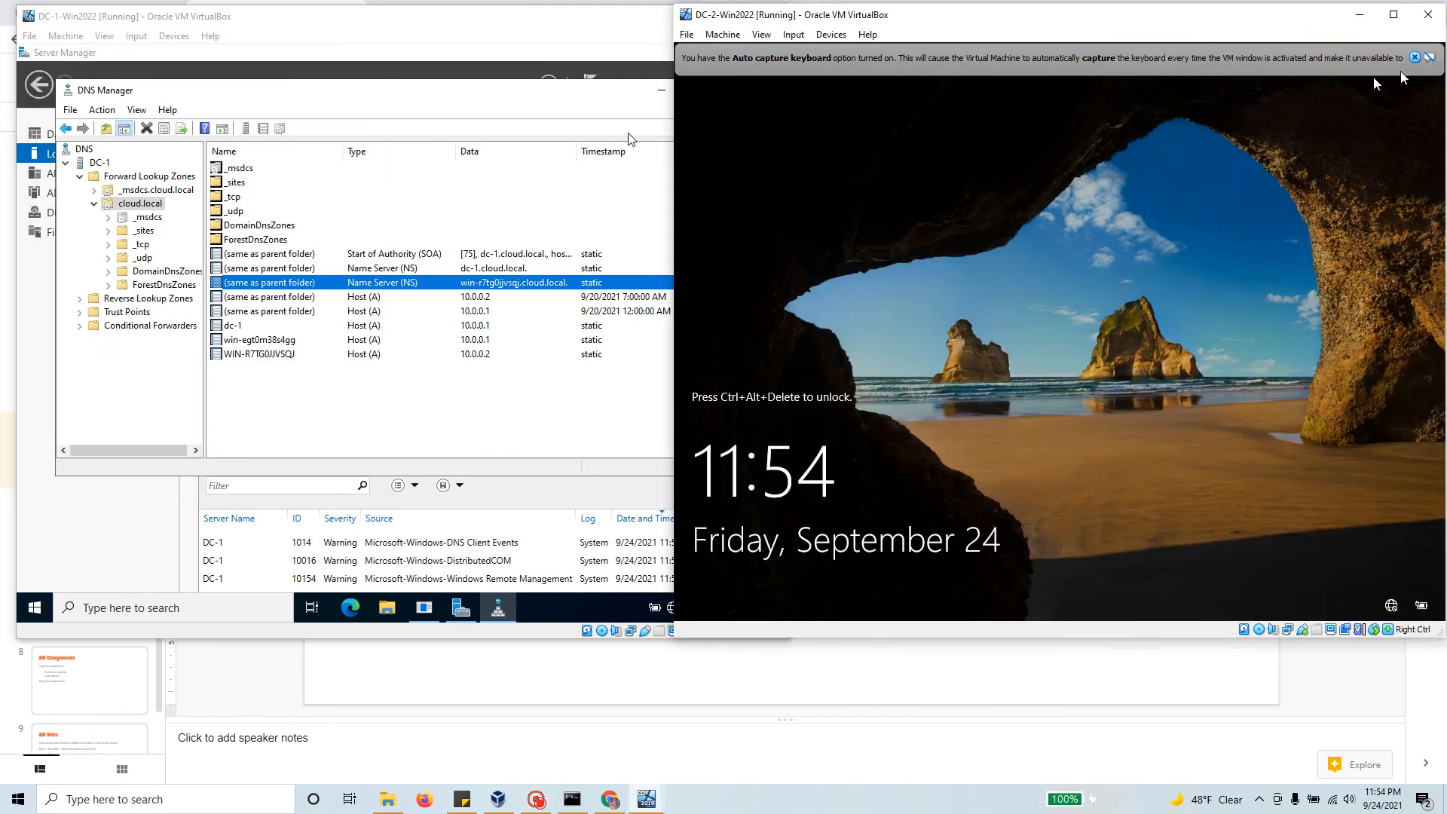
Step: Send Ctrl-Alt-Del to DC-2 from Input > Keyboard, then sign in with the administrator password
left_click(1415, 58)
left_click(793, 35)
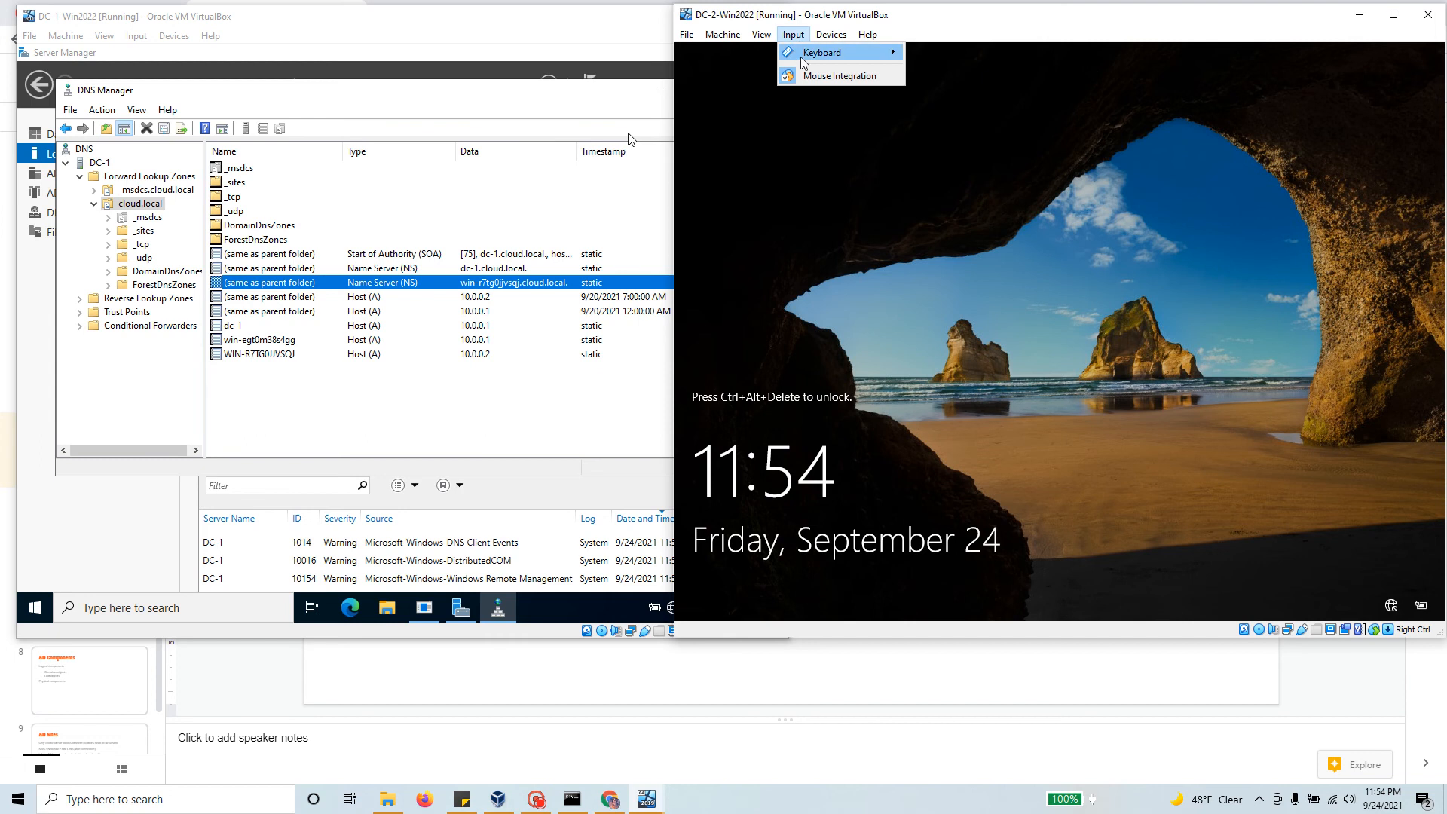
mouse_move(829, 52)
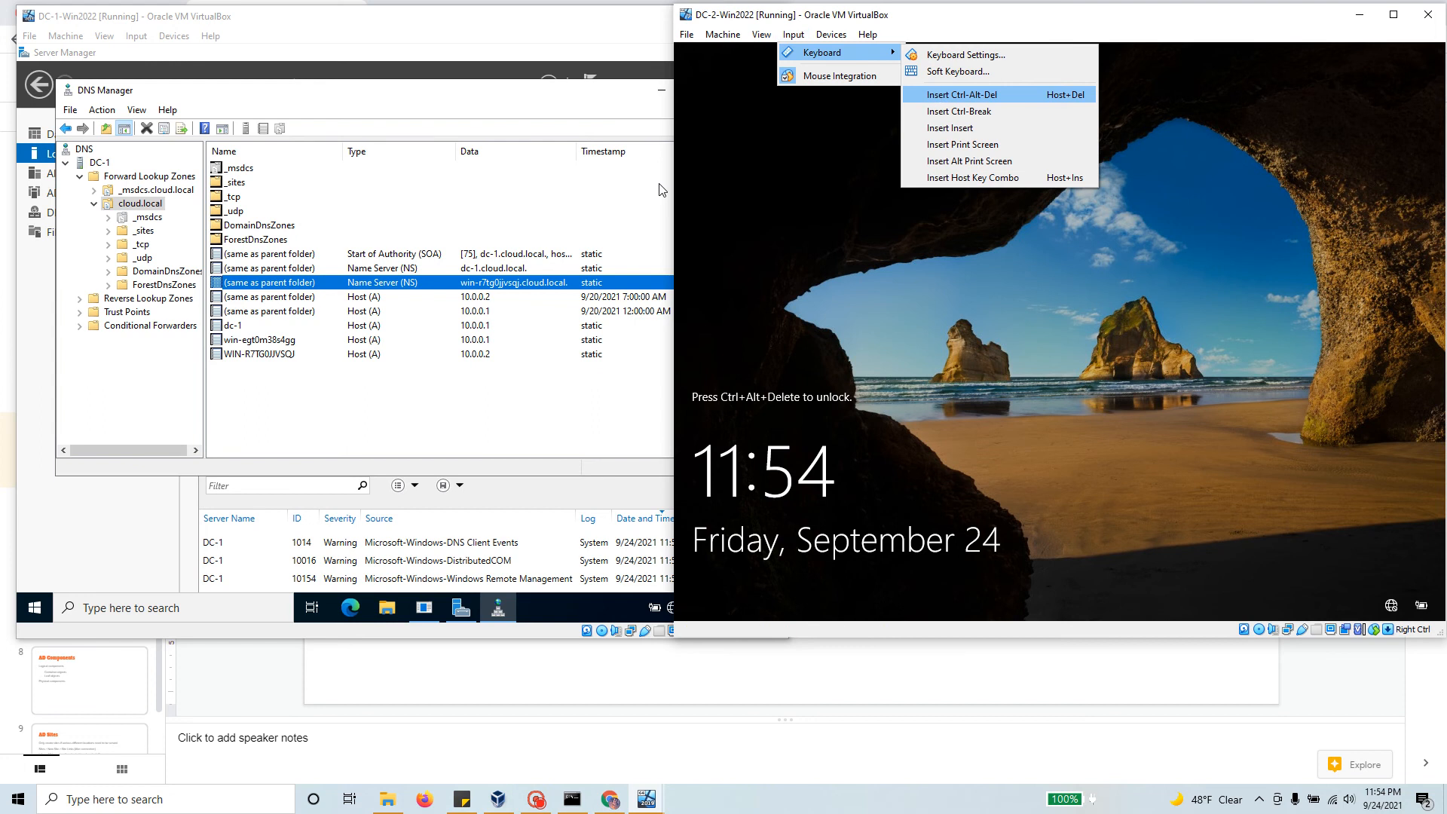
left_click(933, 94)
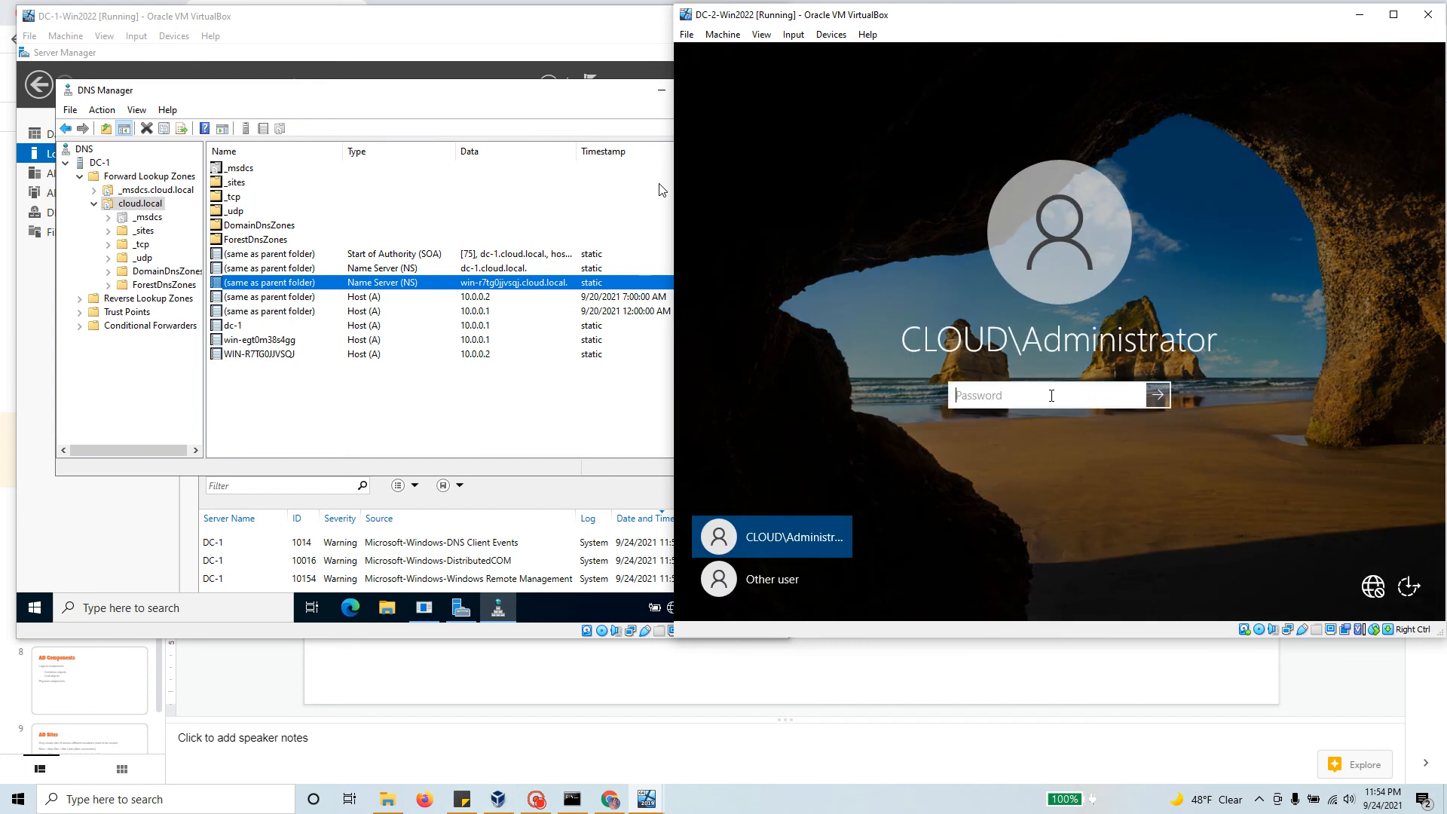
type("P")
key("Return")
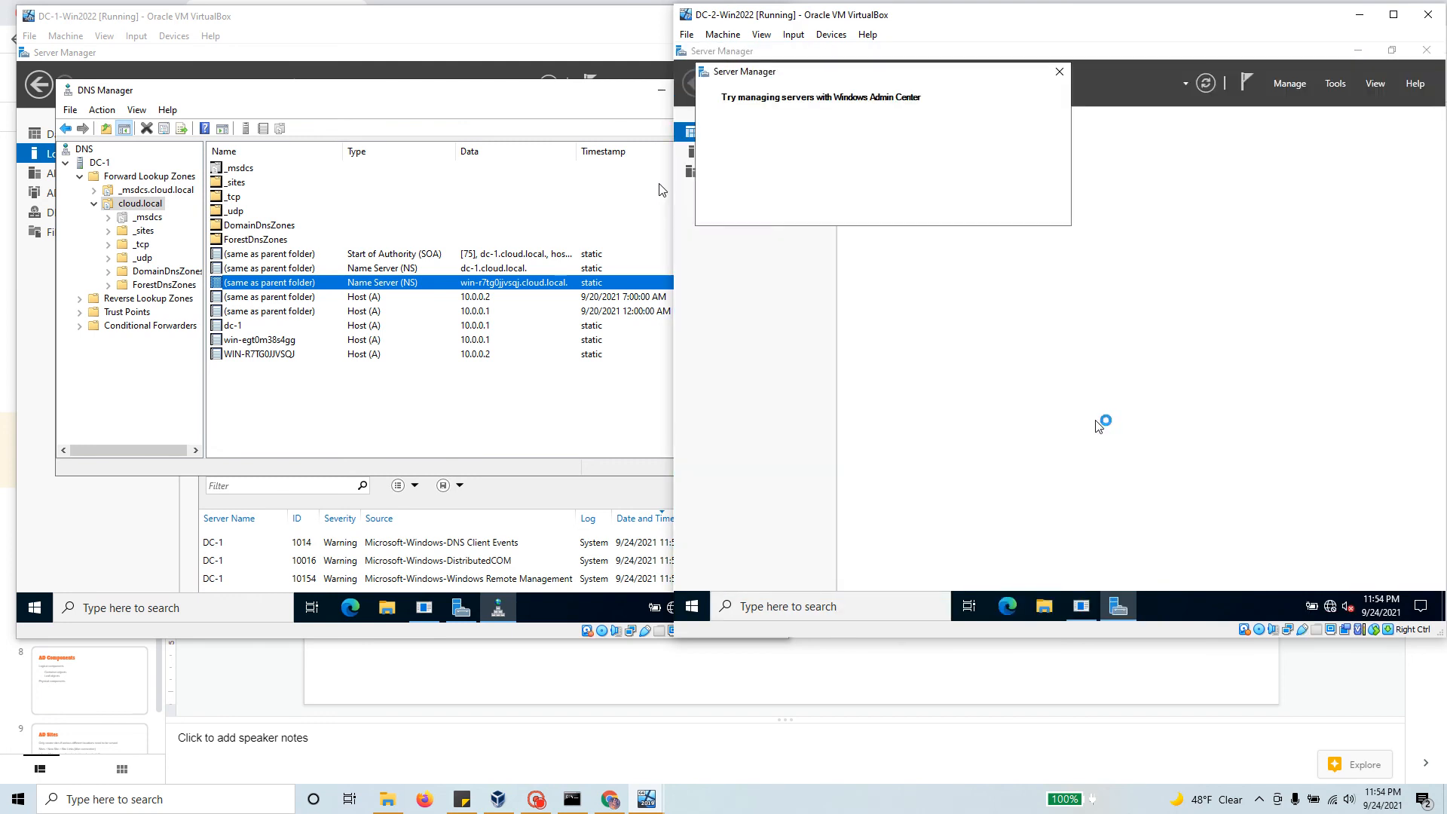
Step: Close the Windows Admin Center pop-up, view DC-2's Local Server page, and launch DNS from Tools
left_click(1059, 72)
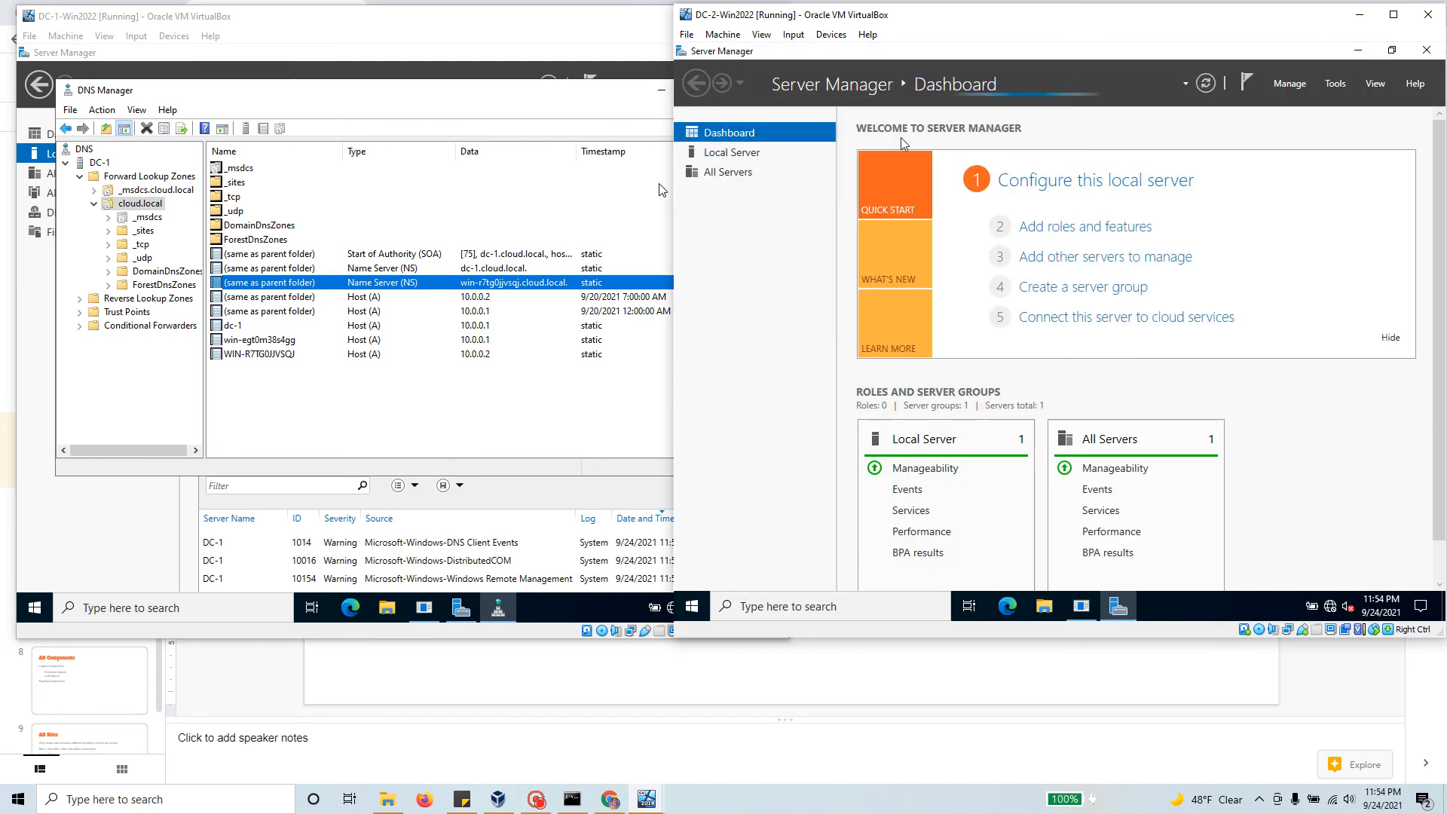
left_click(756, 155)
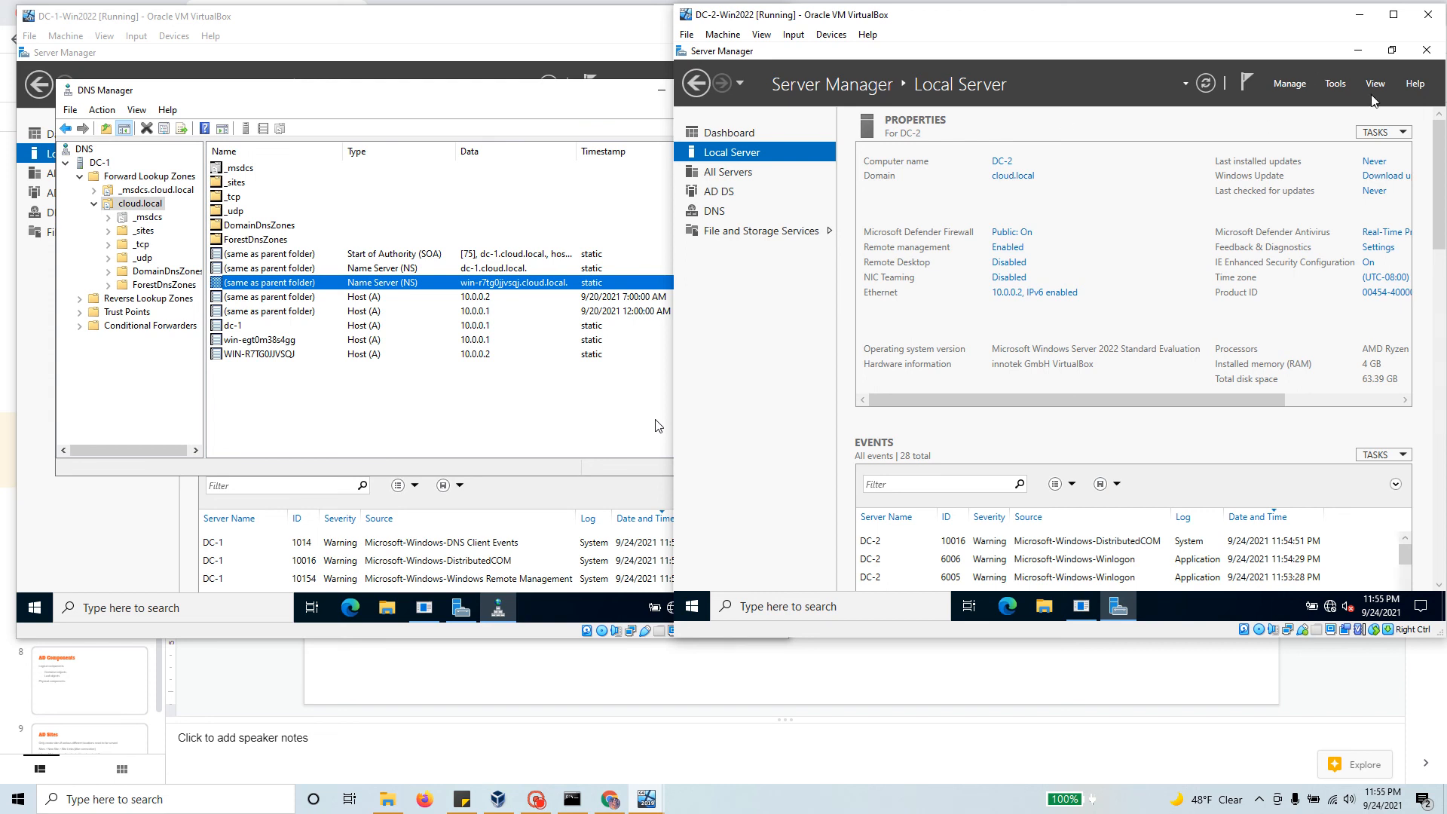
left_click(1335, 84)
left_click(1217, 278)
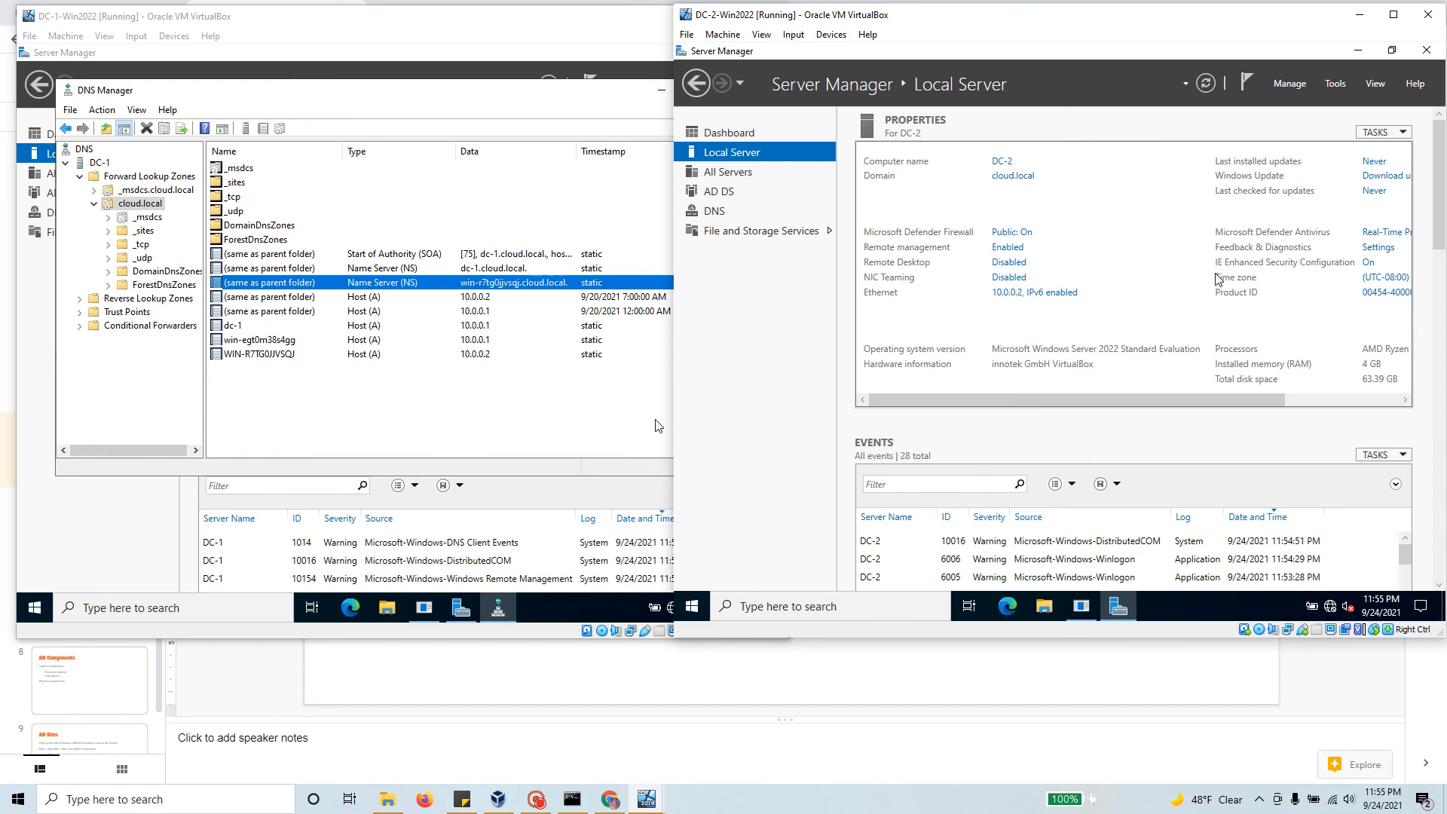
Step: Expand DC-2's DNS server to its forward lookup zones and open the cloud.local zone
left_click(754, 163)
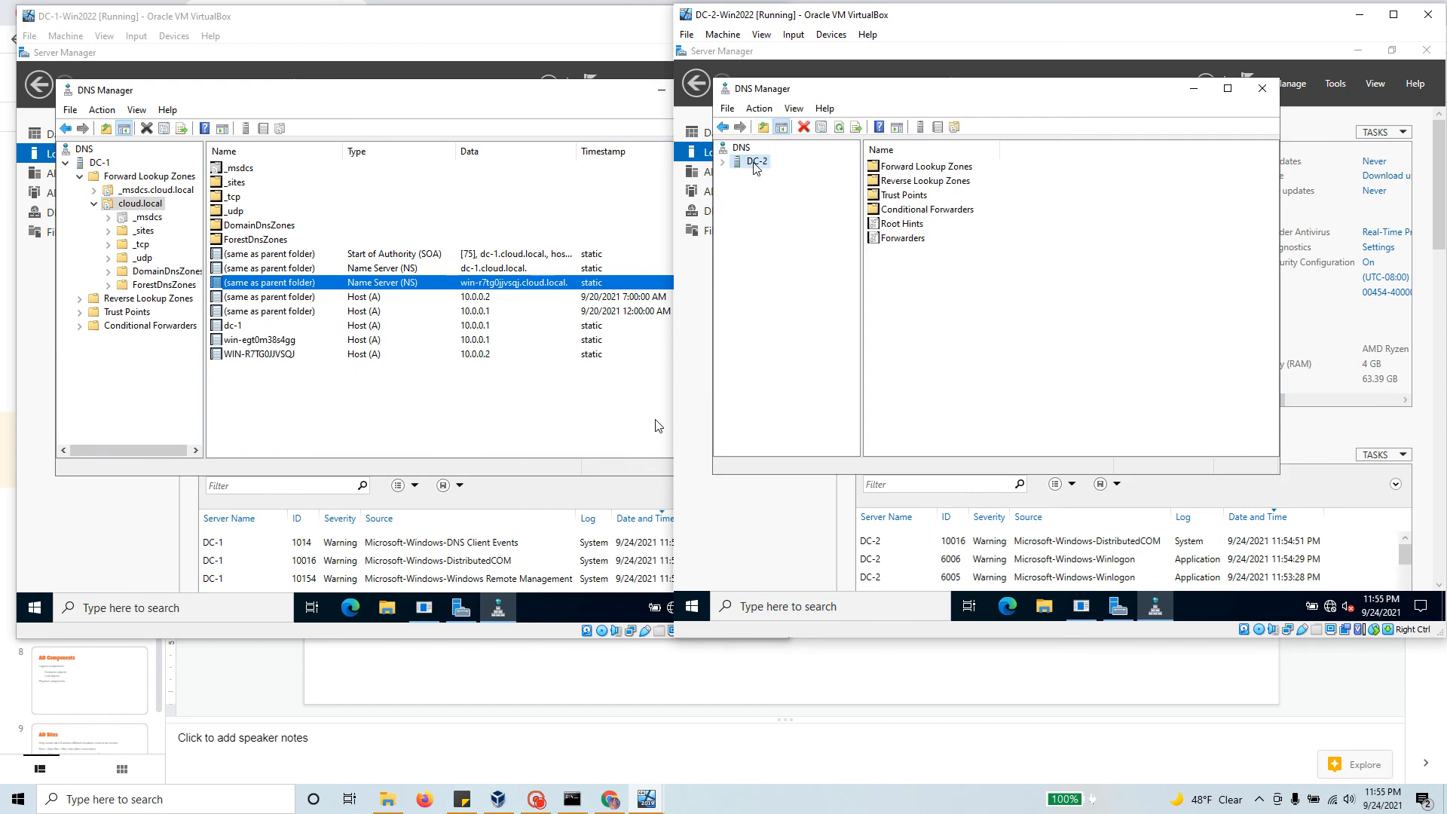
left_click(723, 162)
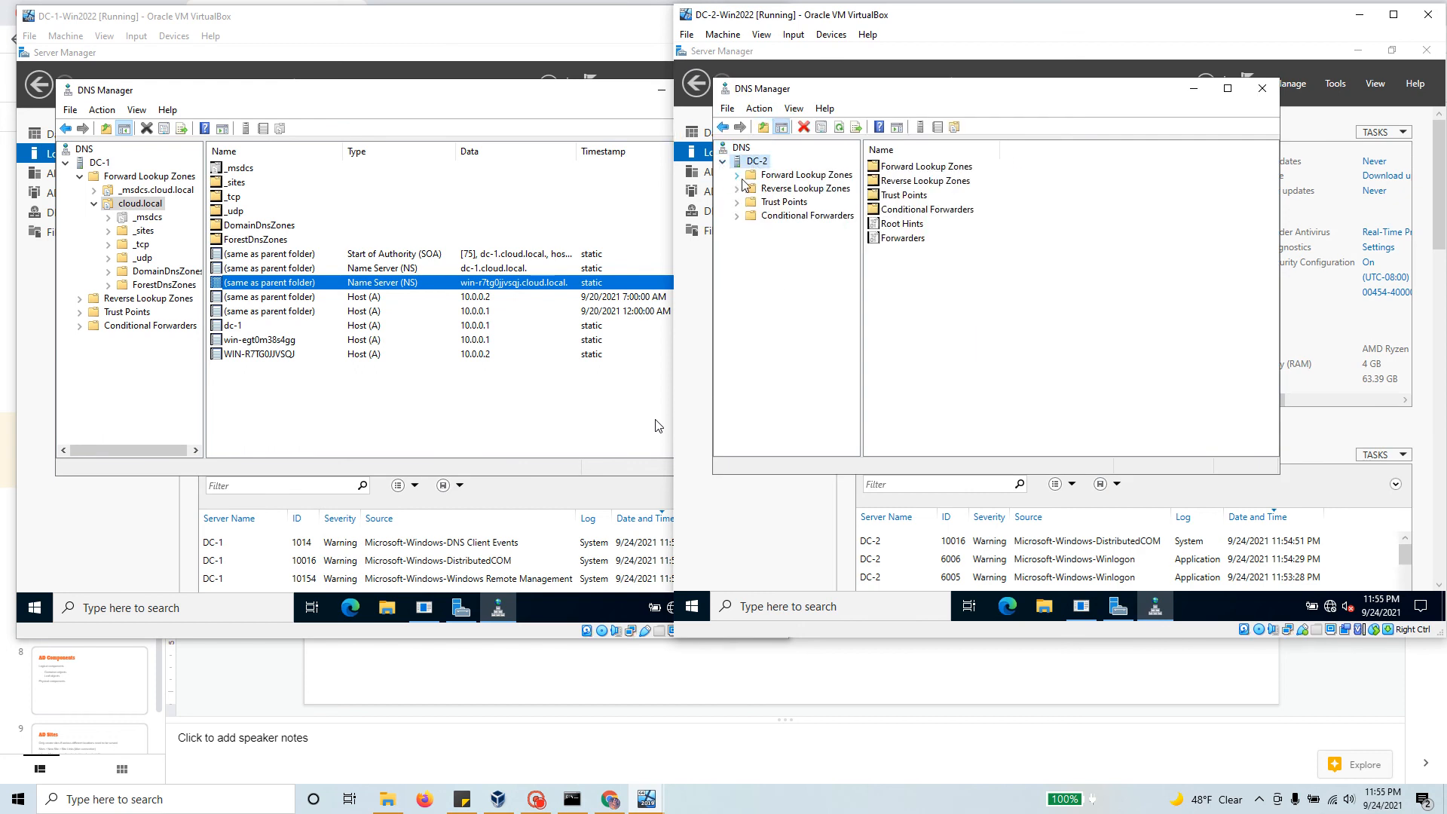
left_click(738, 178)
left_click(790, 216)
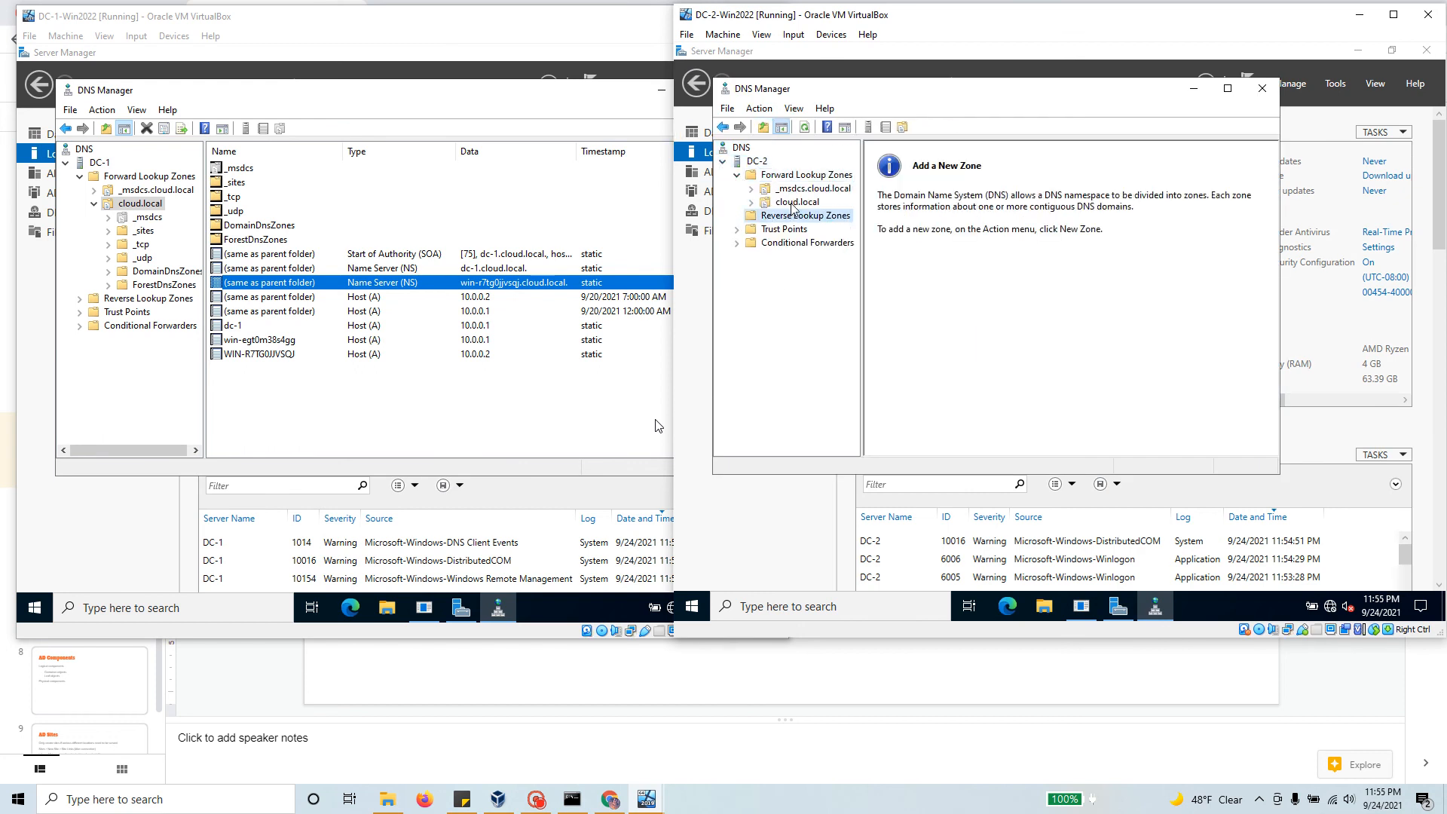
left_click(792, 203)
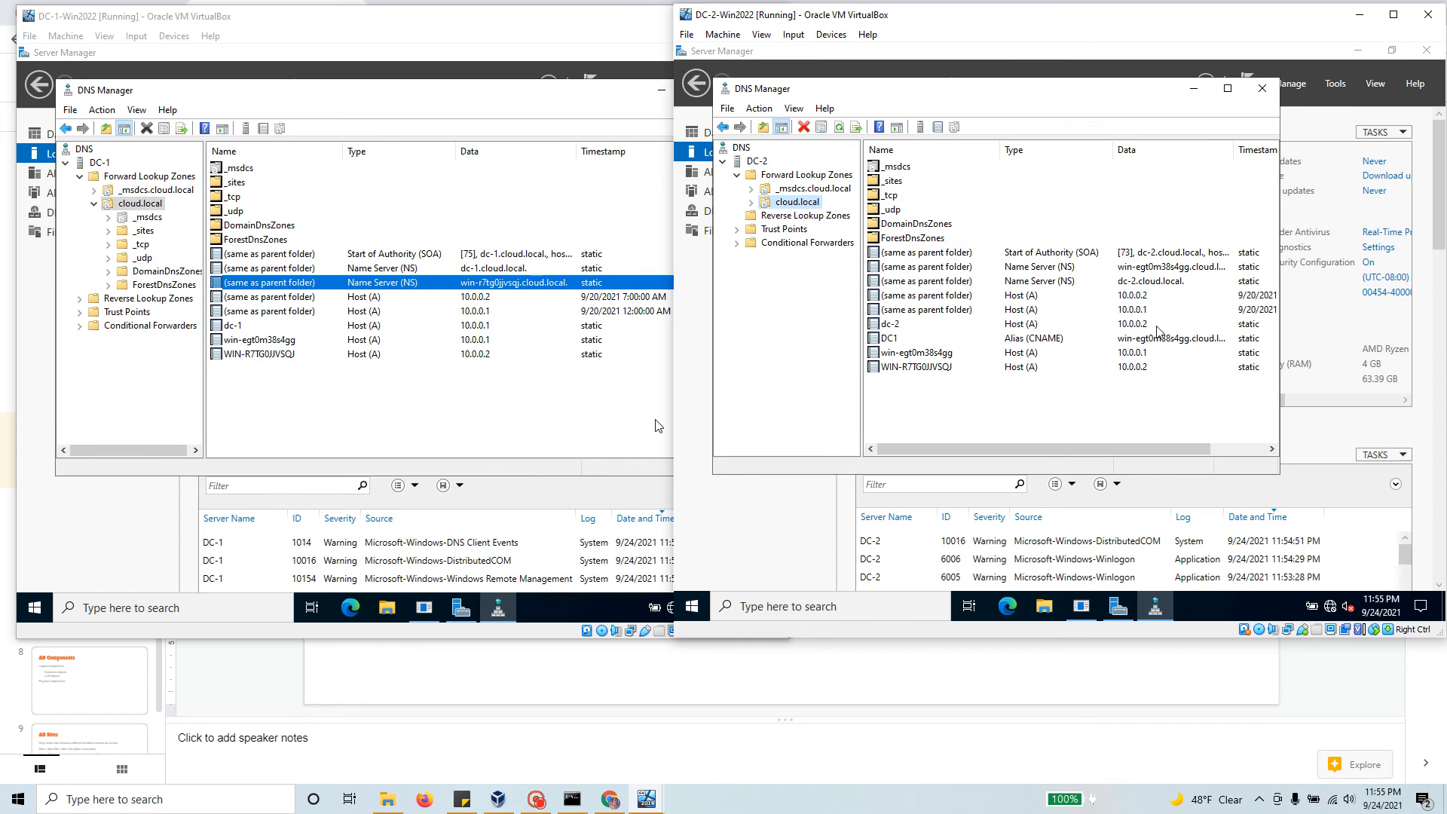
left_click(1162, 283)
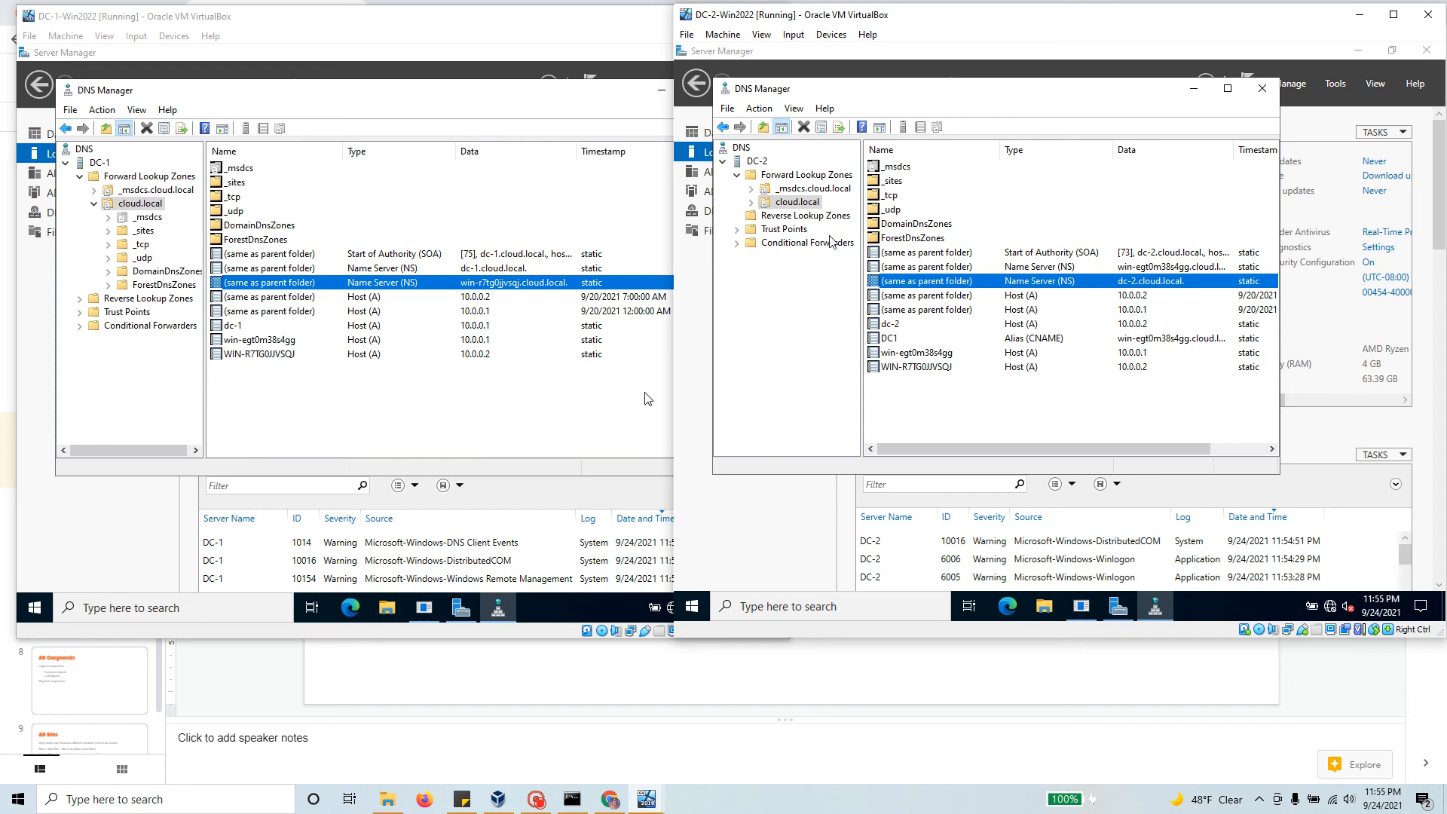
Step: Refresh DC-2's cloud.local zone twice, checking the dc-2 host record at 10.0.0.2
right_click(797, 203)
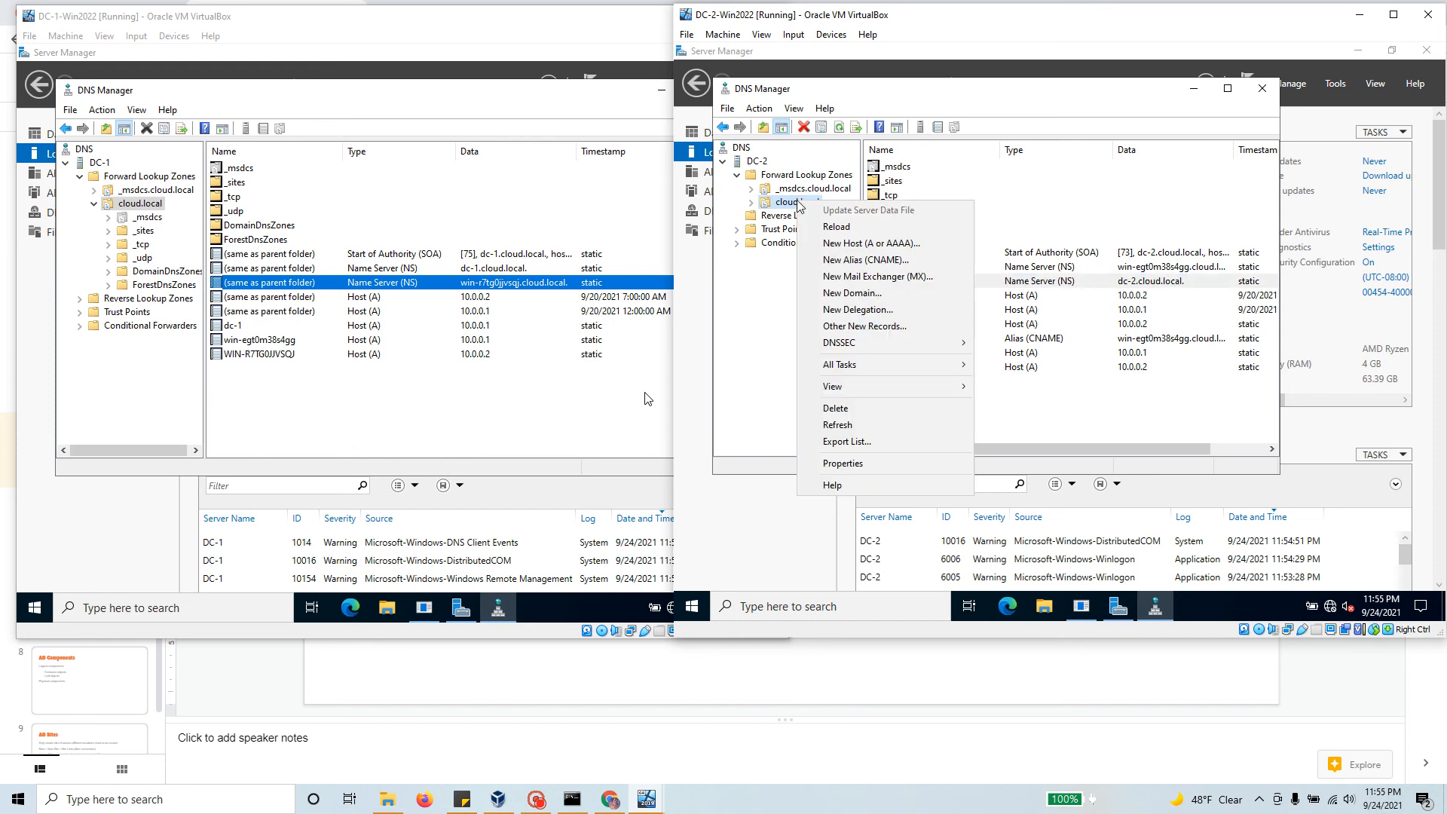
left_click(863, 427)
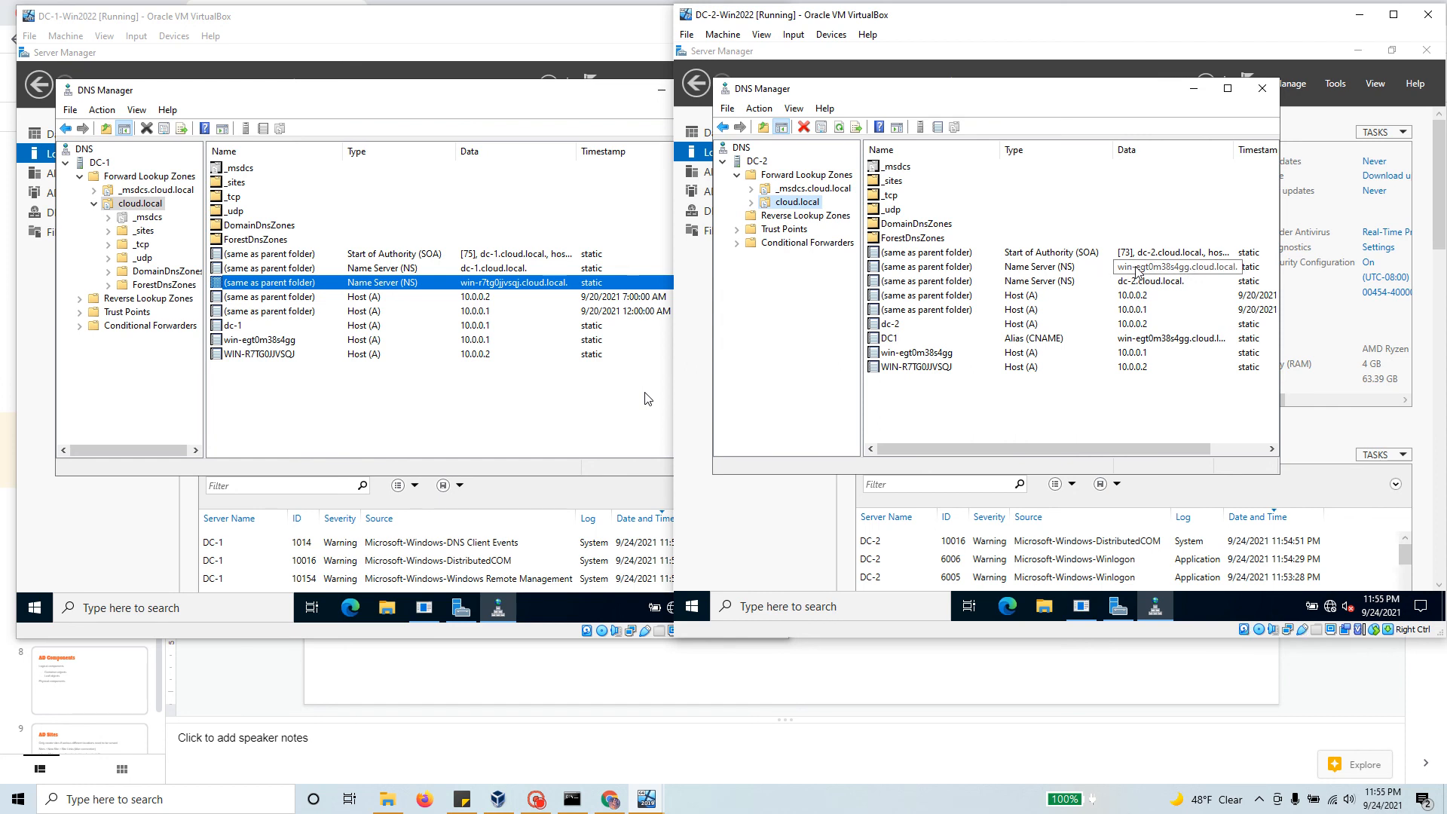
left_click(875, 325)
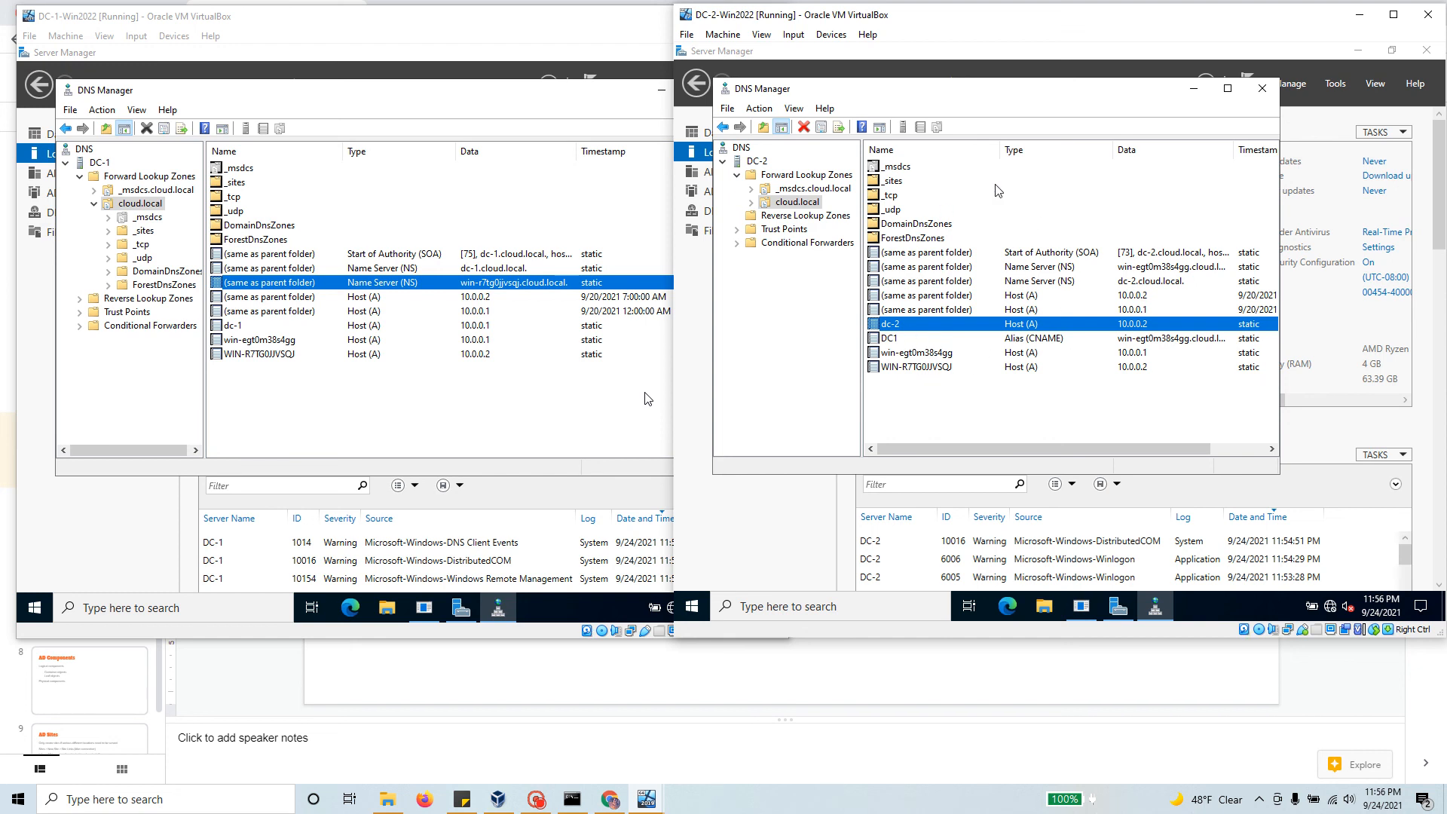
right_click(802, 205)
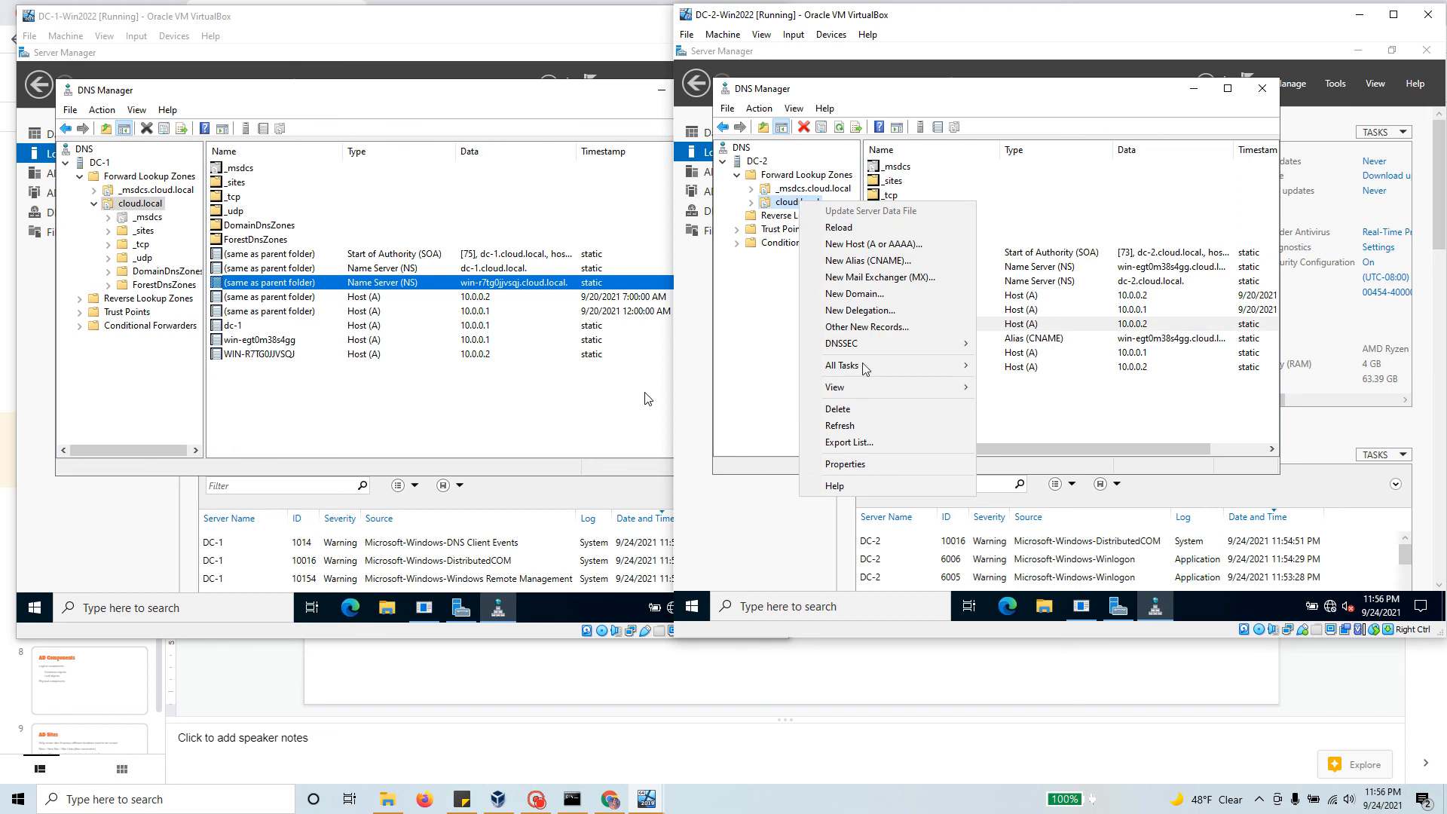
left_click(840, 426)
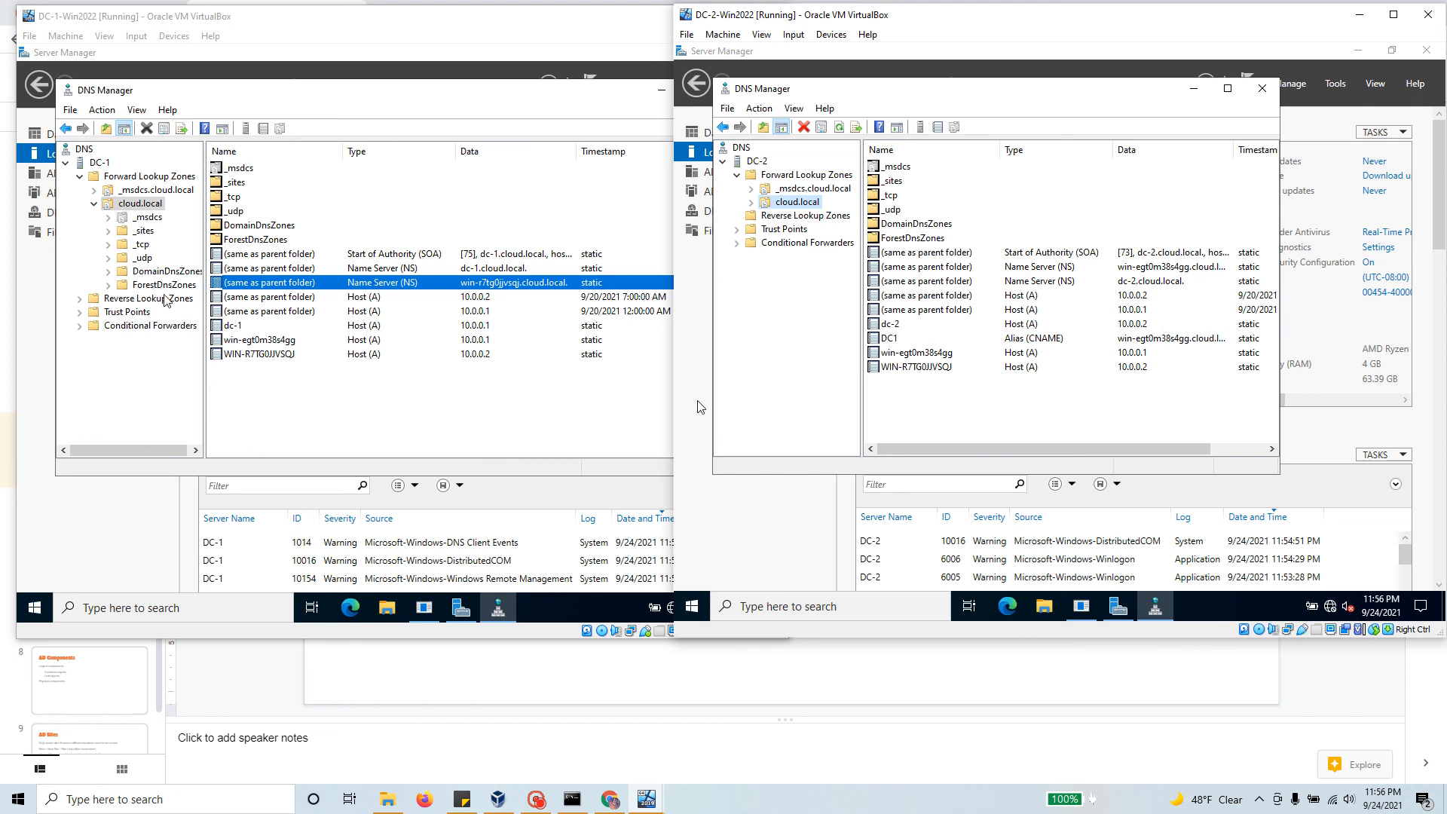
Step: Refresh DC-1's cloud.local zone and check the dc-2.cloud.local NS and dc-1 host records
right_click(150, 205)
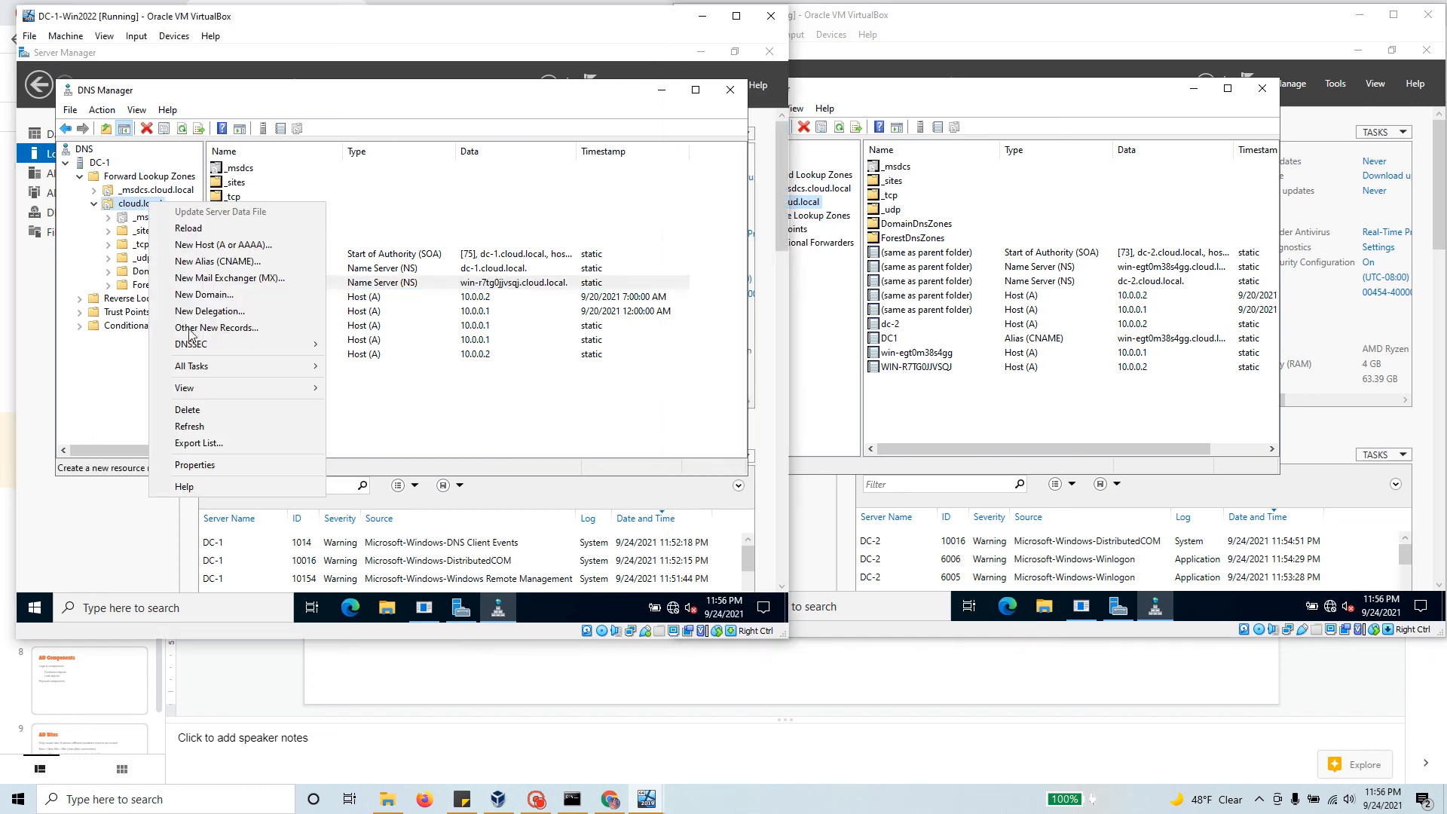
left_click(214, 428)
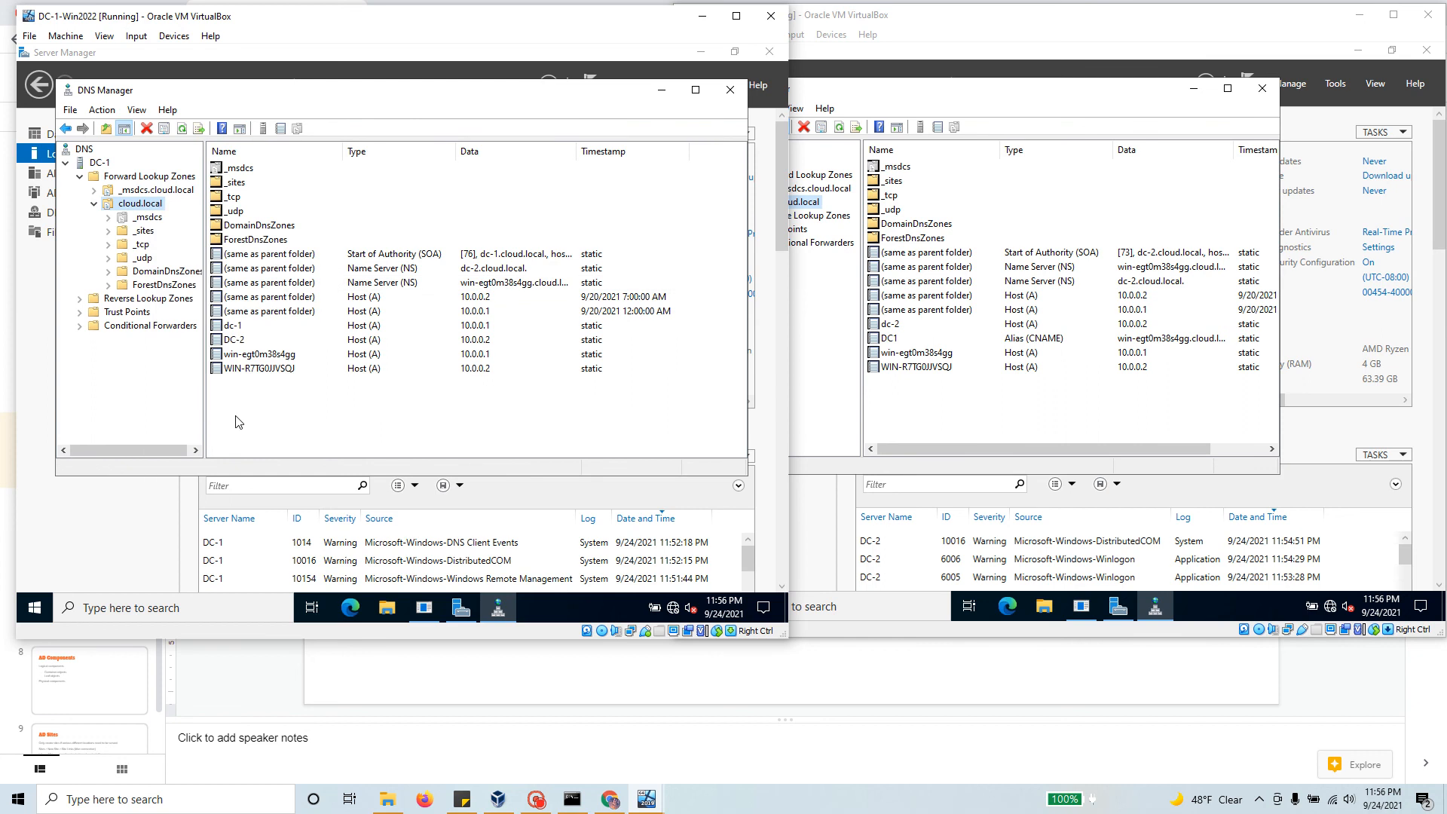
left_click(503, 270)
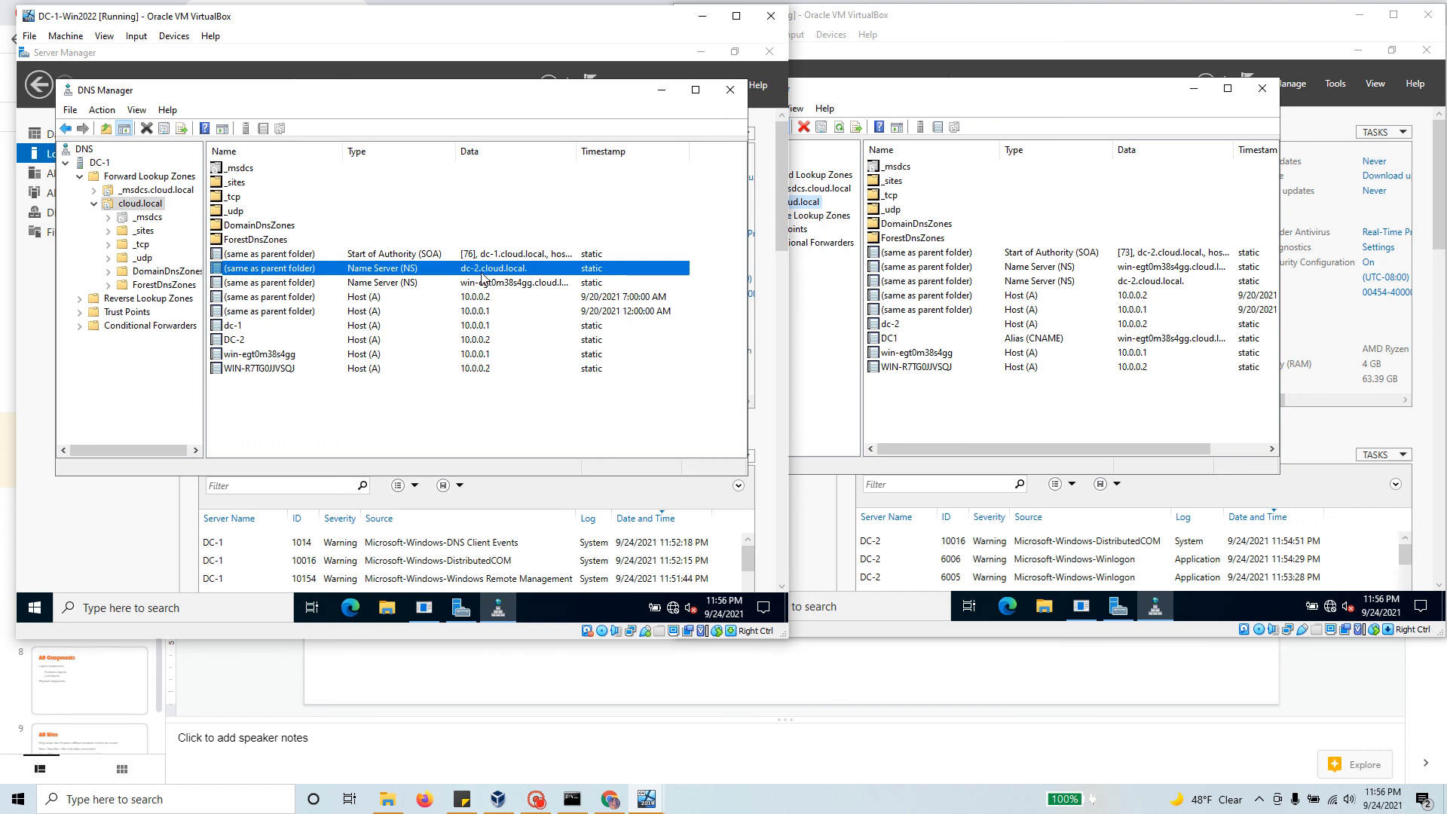
left_click(489, 328)
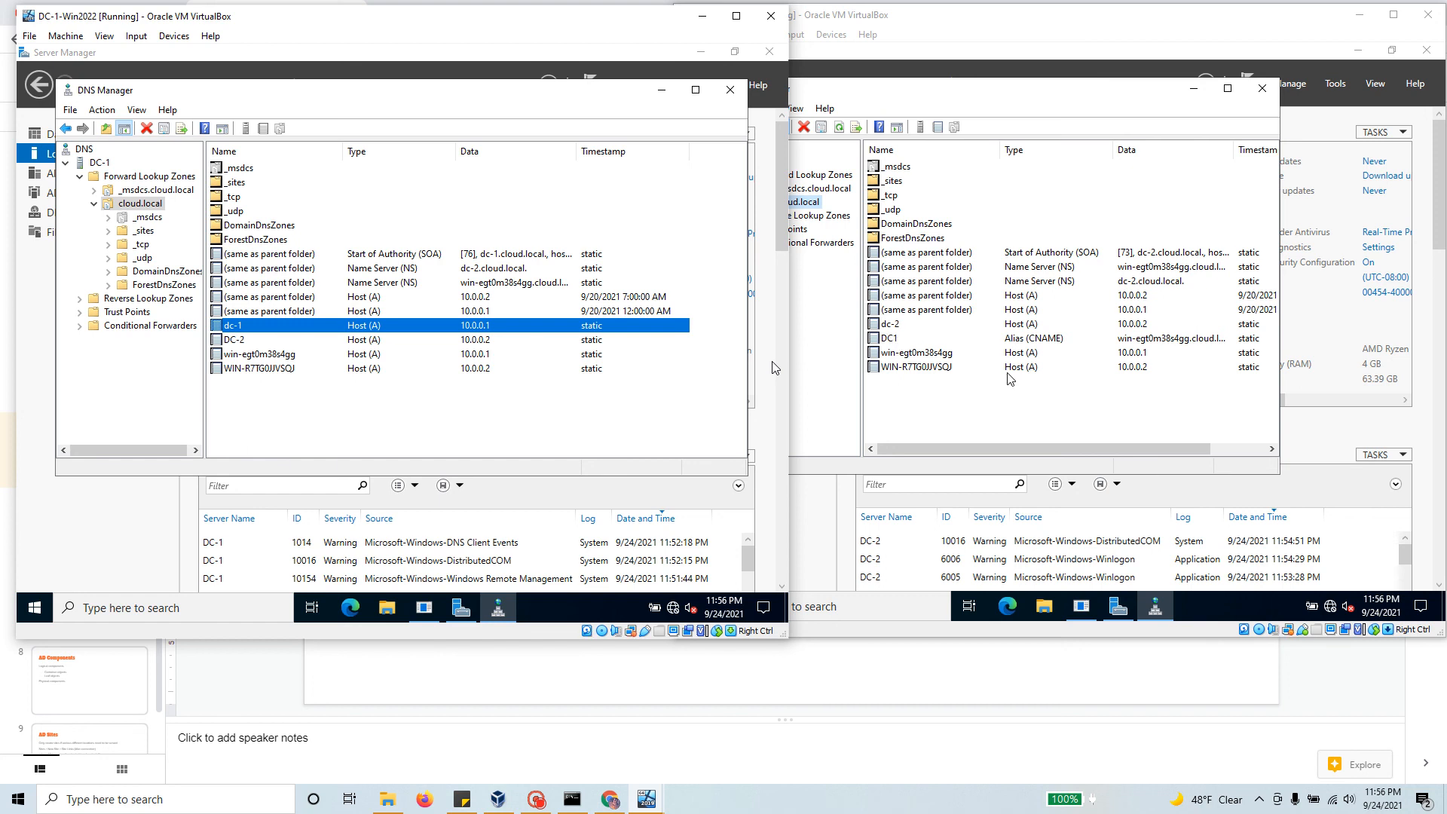
left_click(1033, 200)
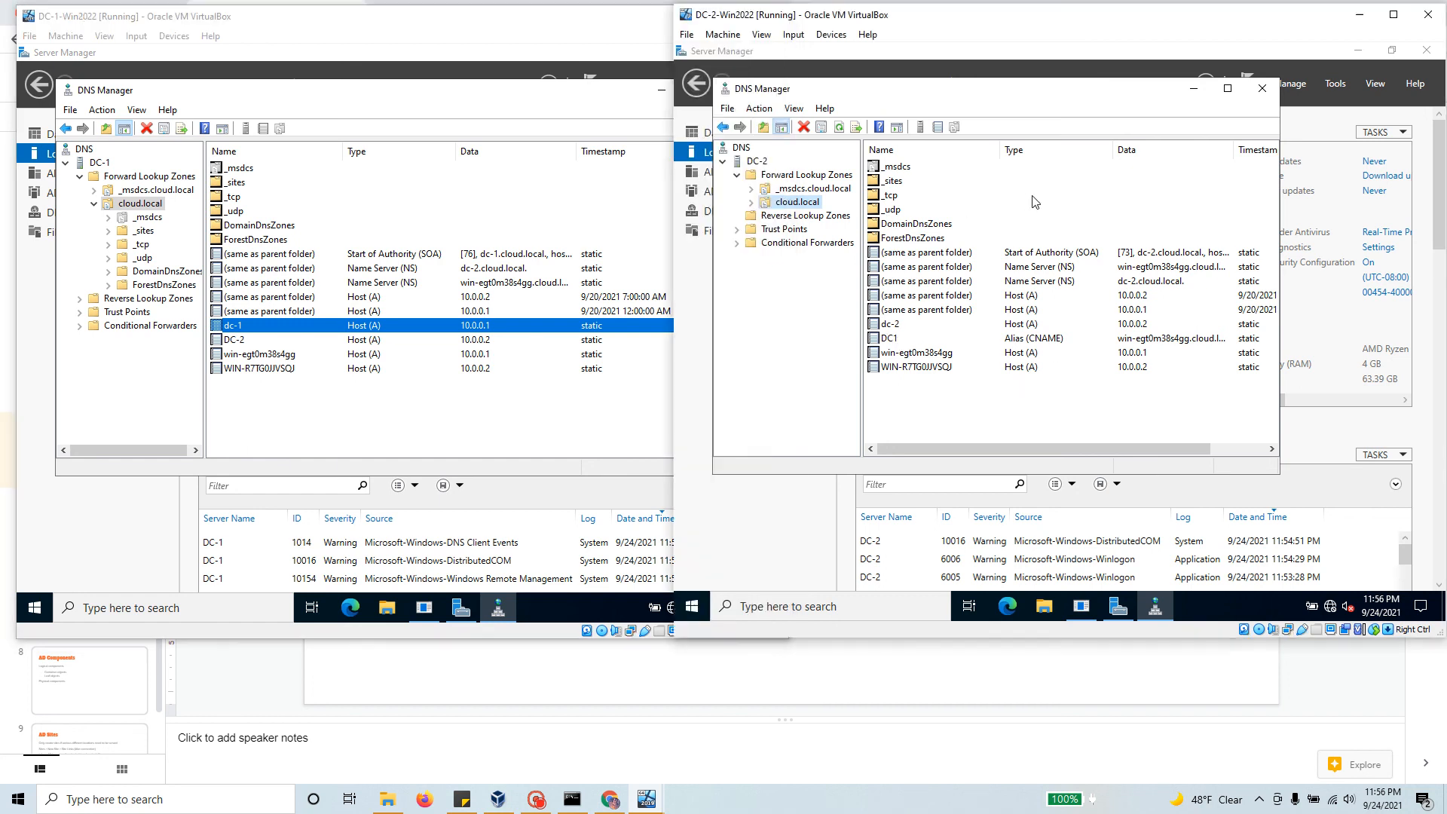
Step: Refresh the cloud.local zone on DC-2, then on DC-1
right_click(795, 206)
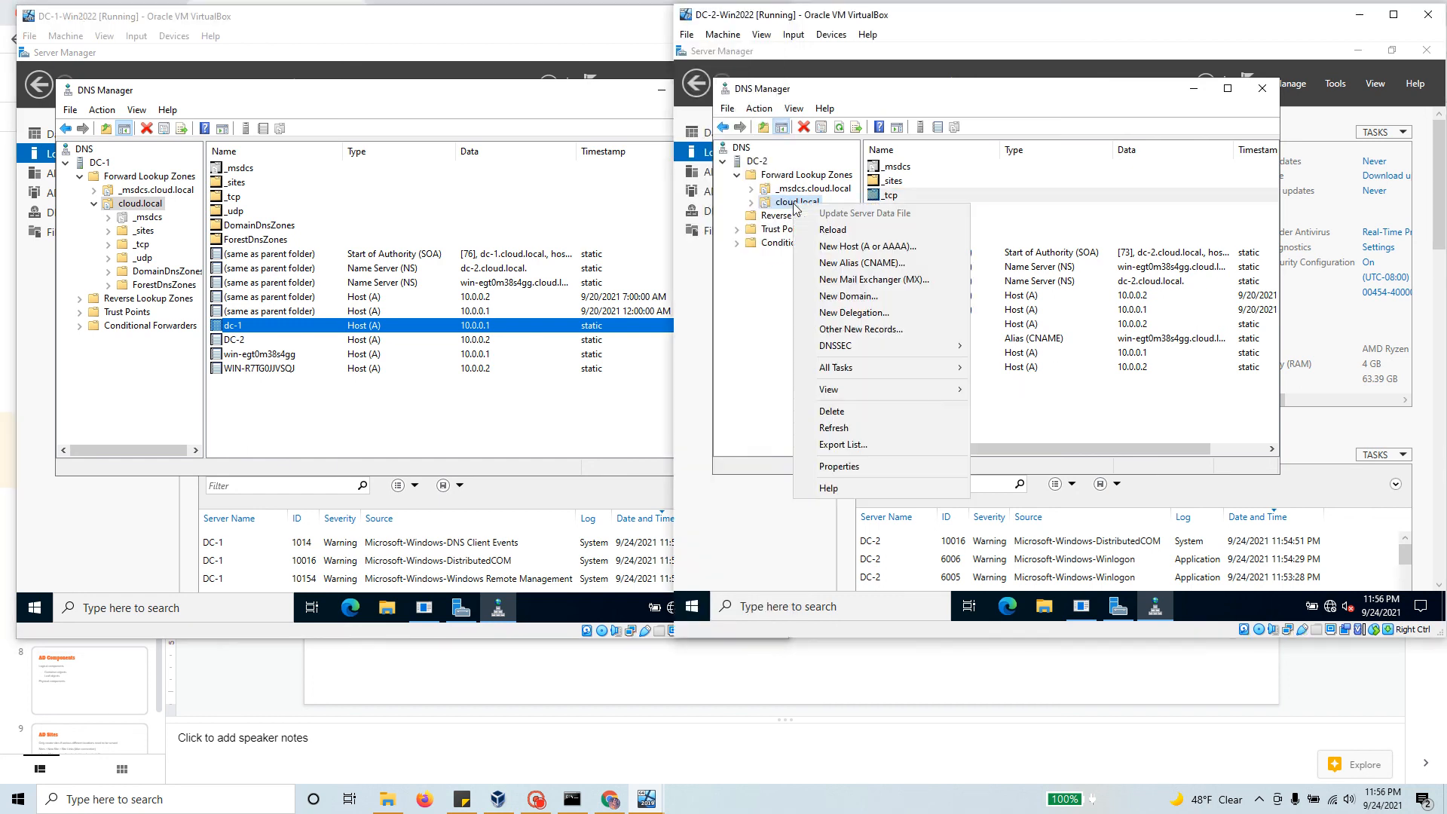
left_click(876, 428)
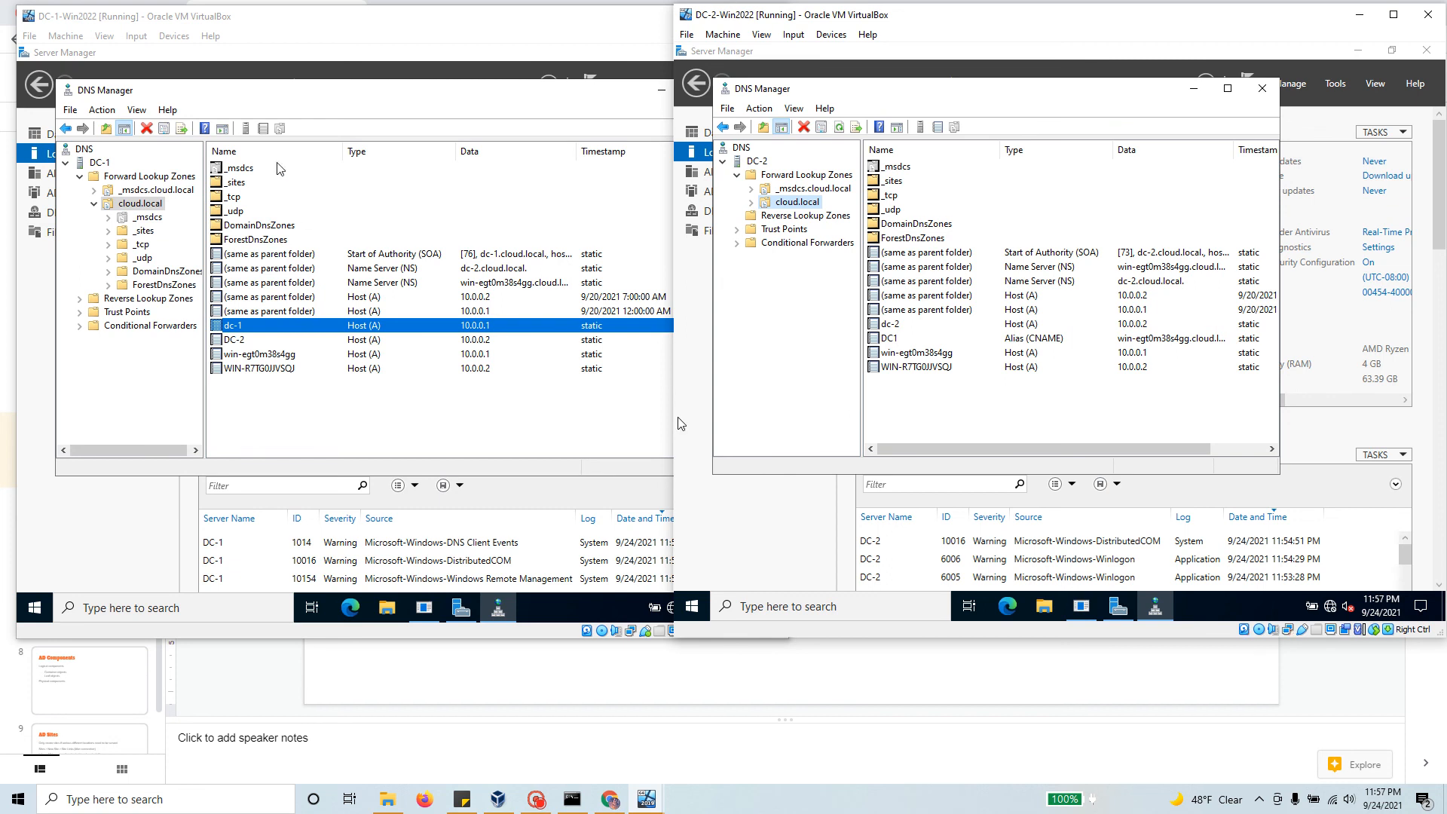
left_click(102, 163)
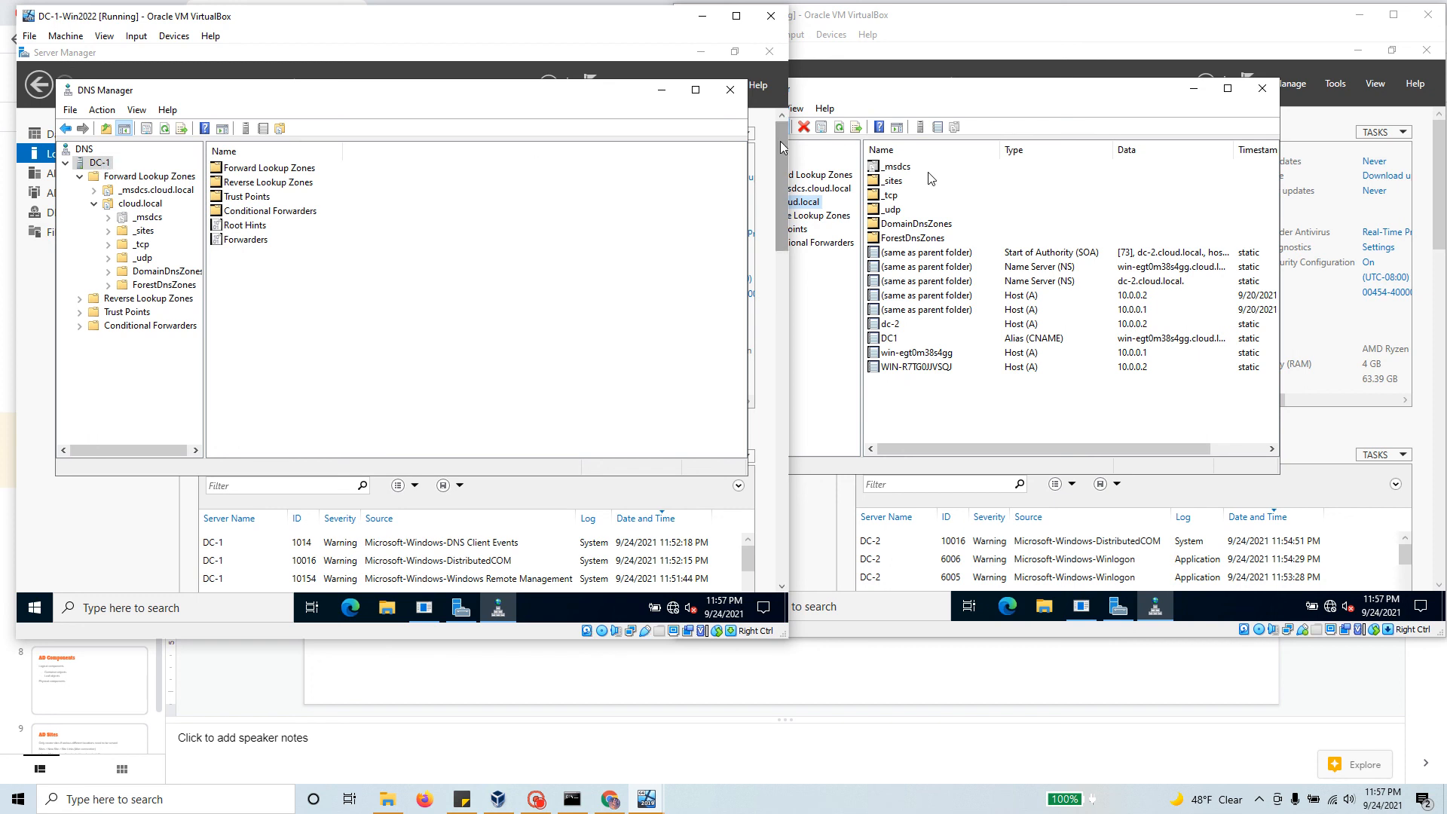
left_click(980, 89)
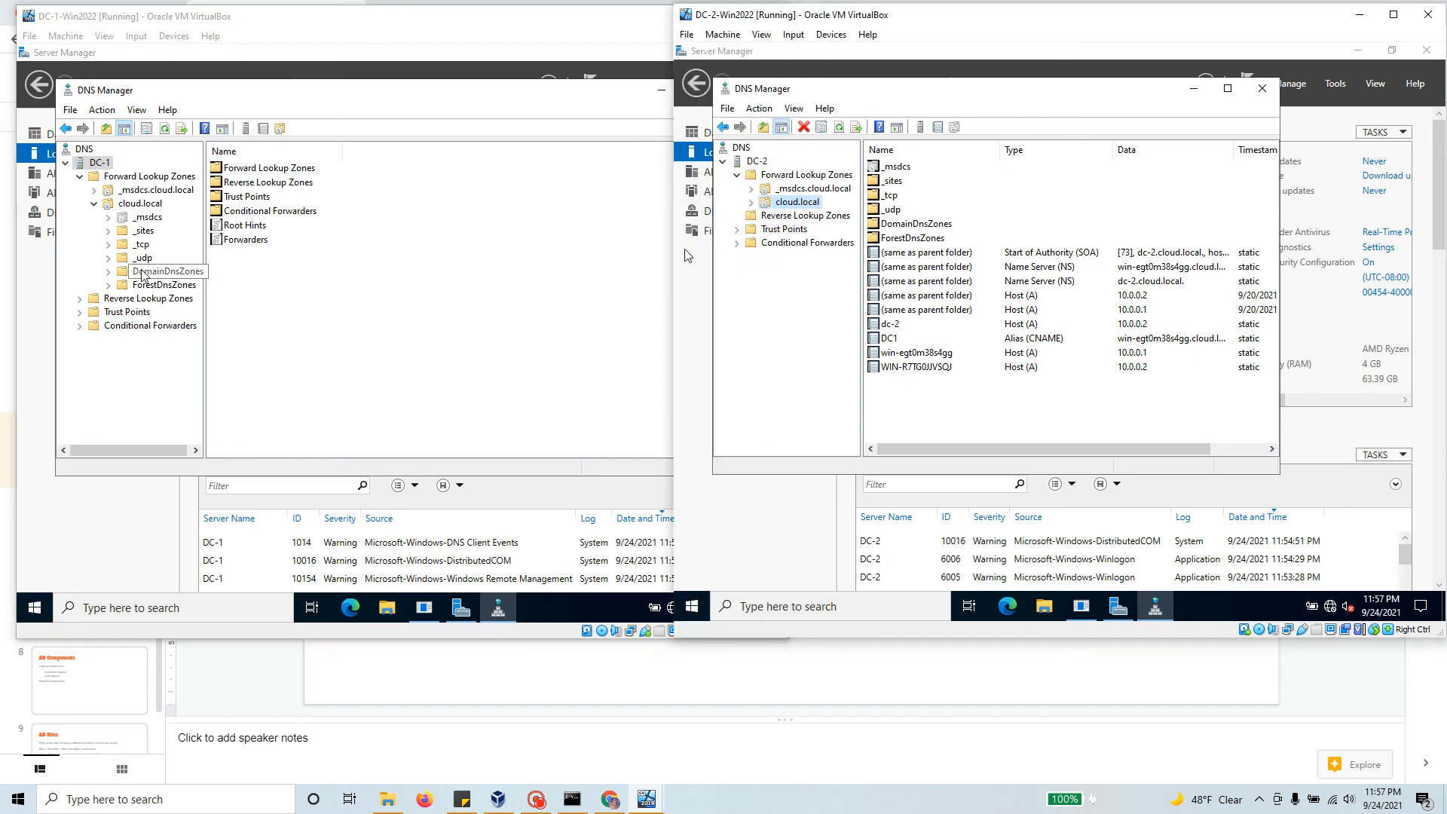
right_click(142, 204)
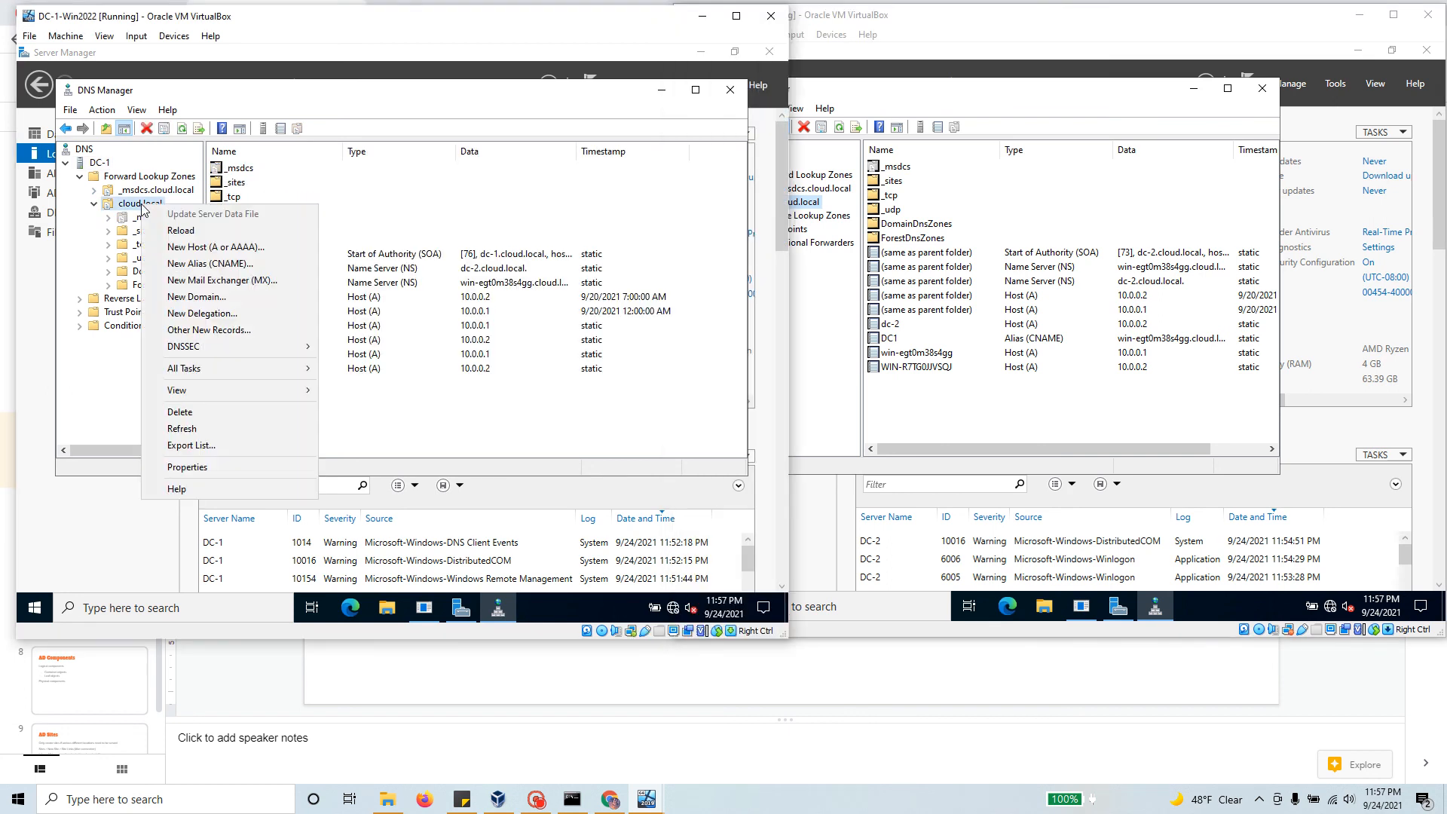
left_click(218, 428)
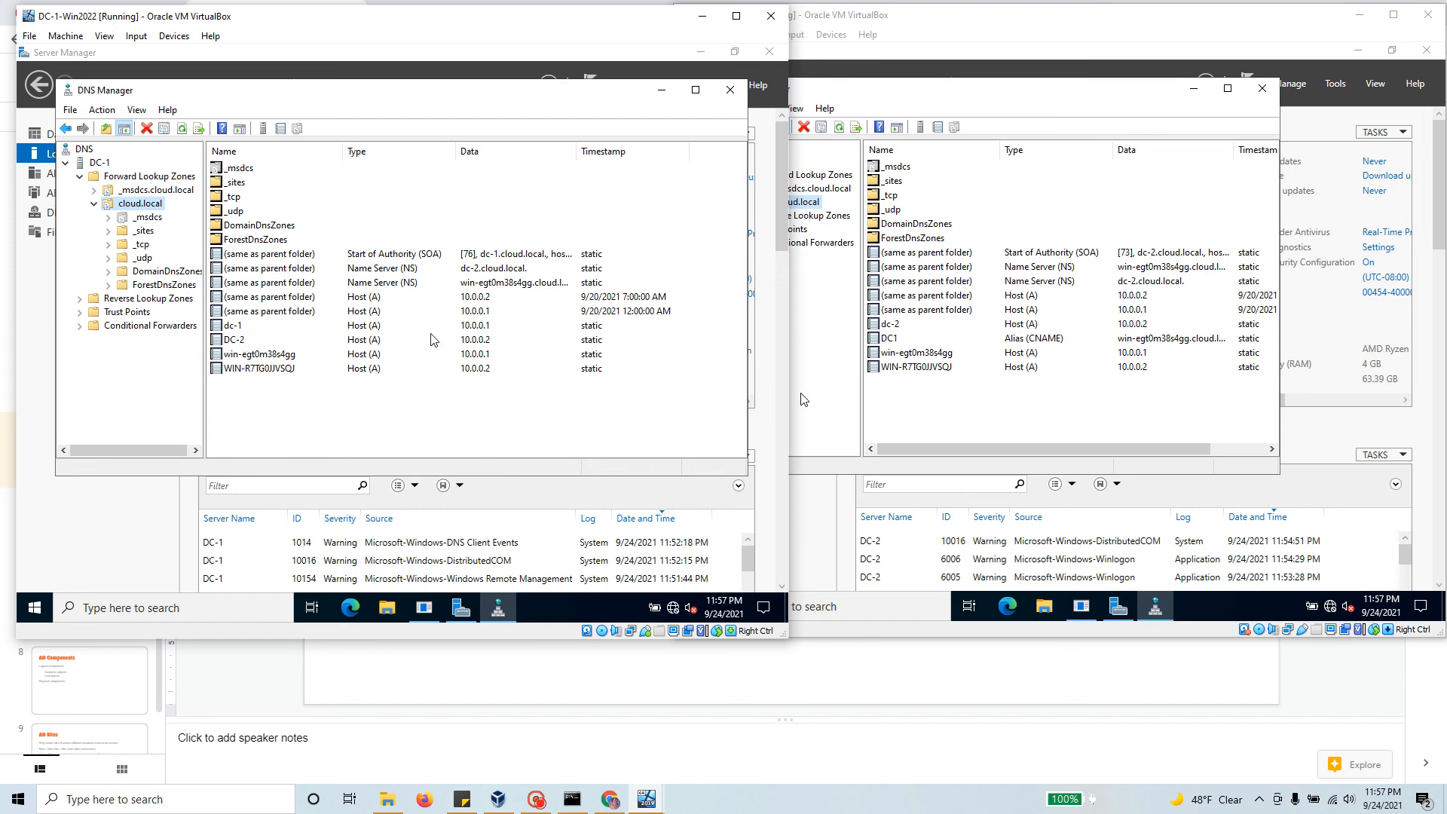
Step: Refresh DC-2's cloud.local zone once more, review both NS records, and close its DNS Manager
left_click(1034, 91)
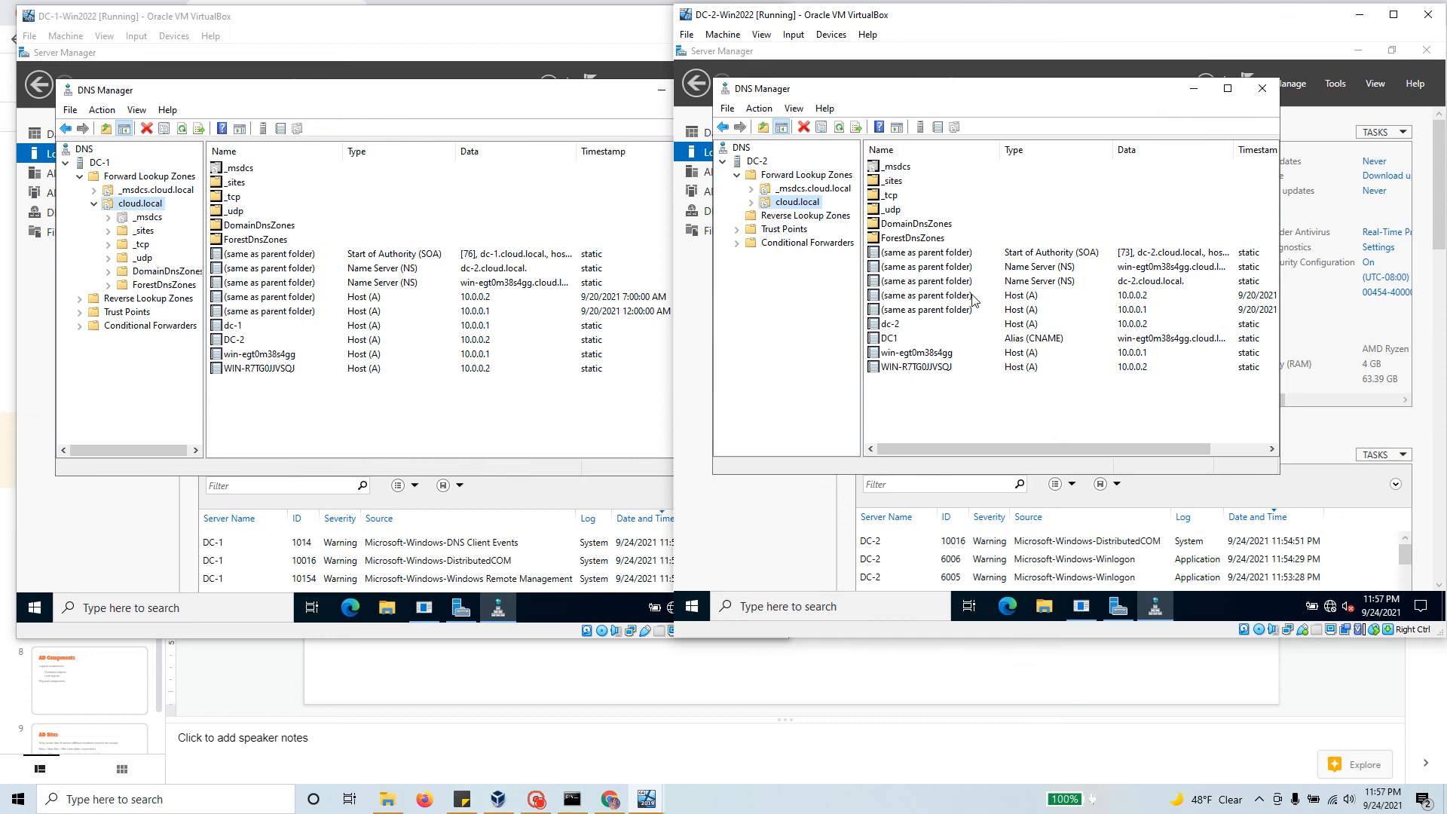
right_click(789, 202)
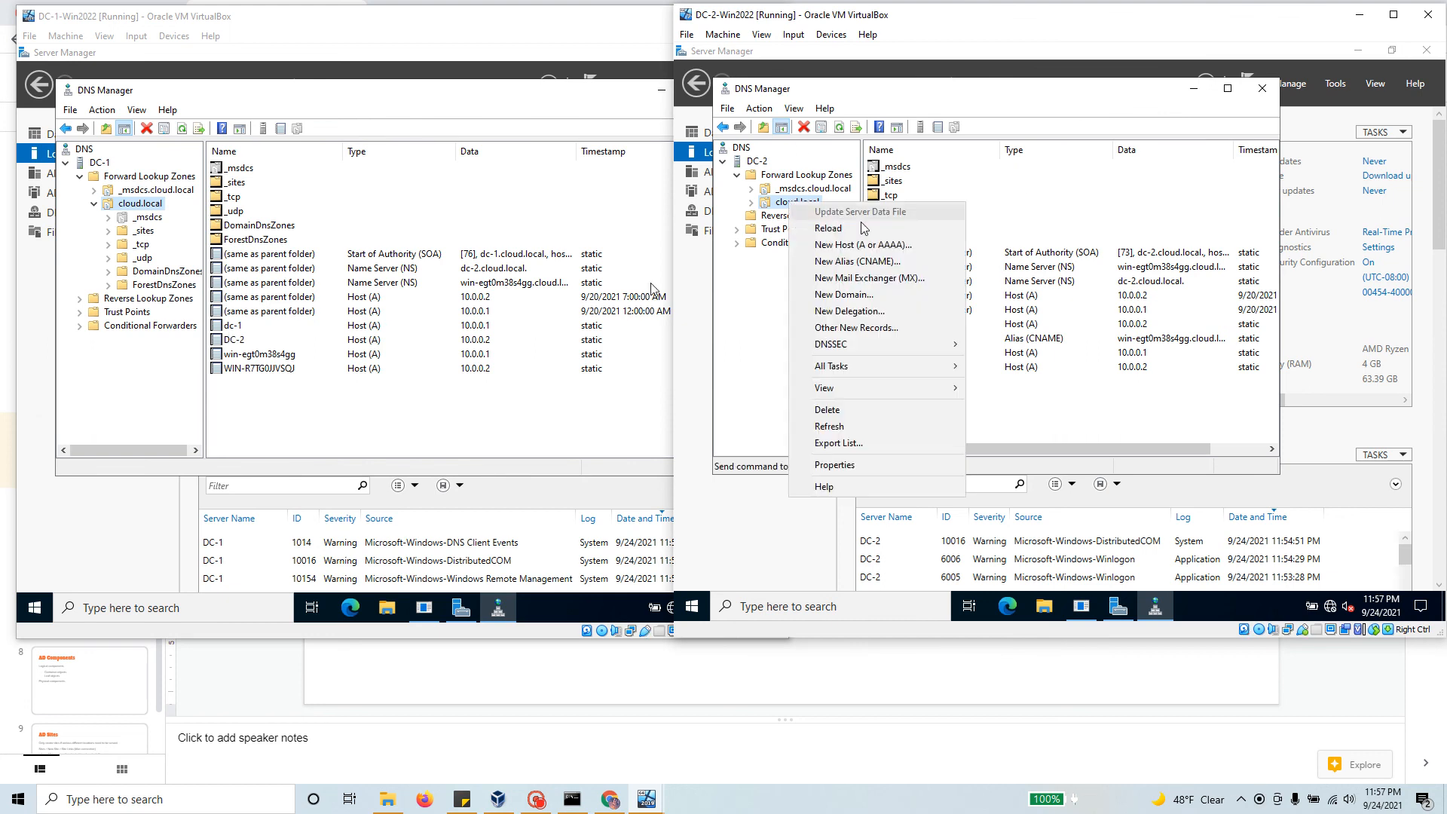
left_click(872, 428)
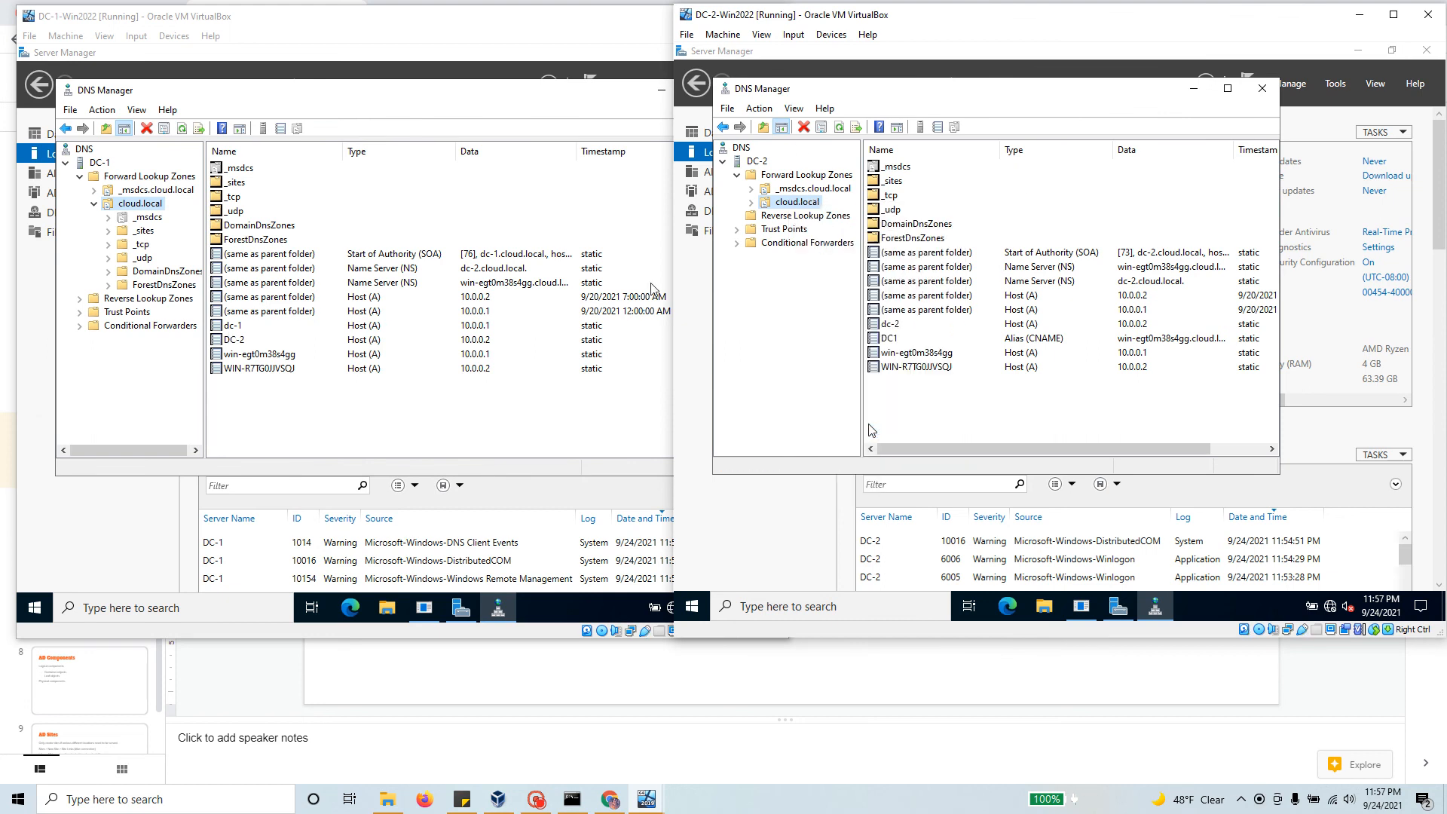
left_click(1176, 282)
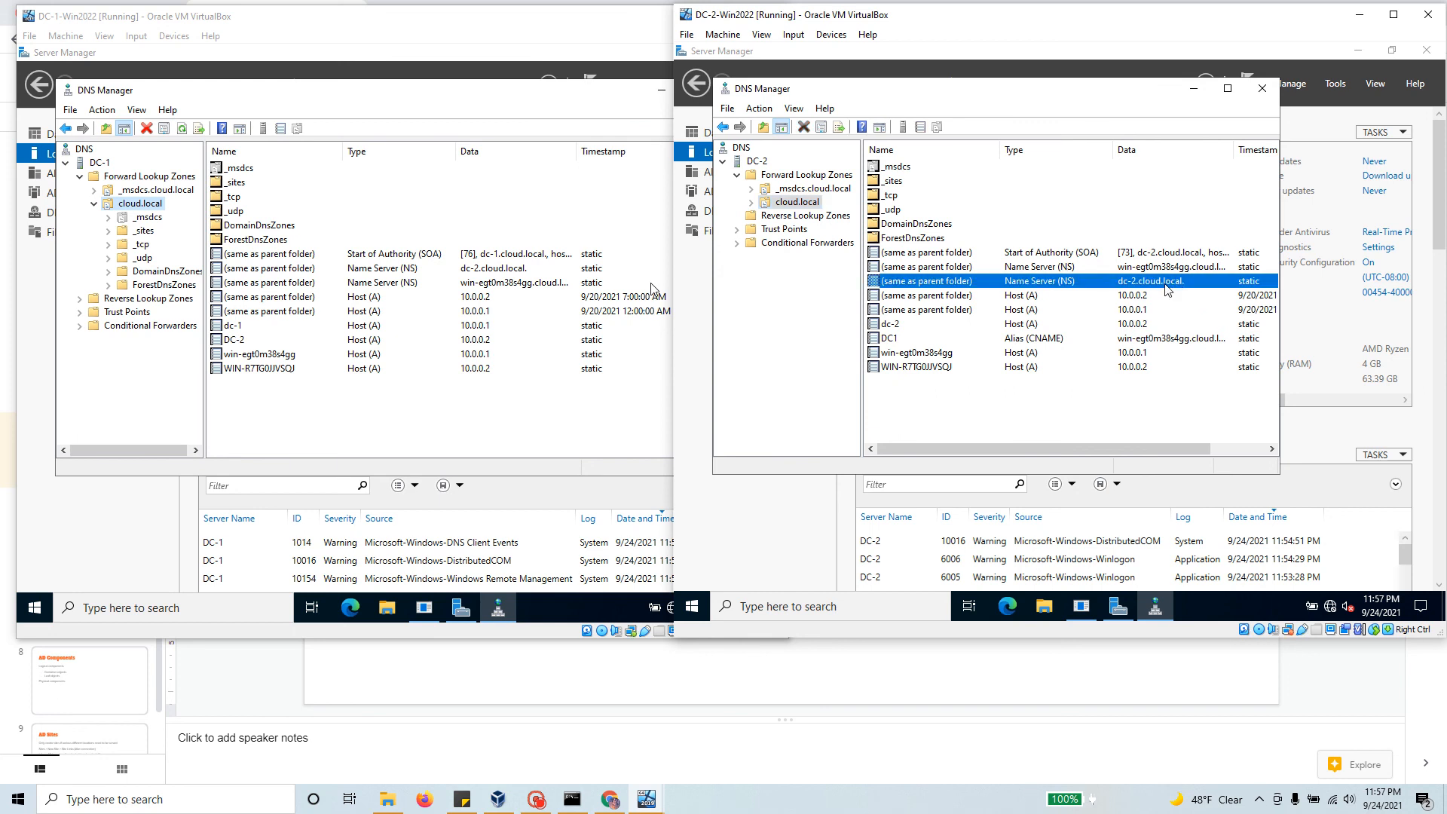
left_click(1181, 271)
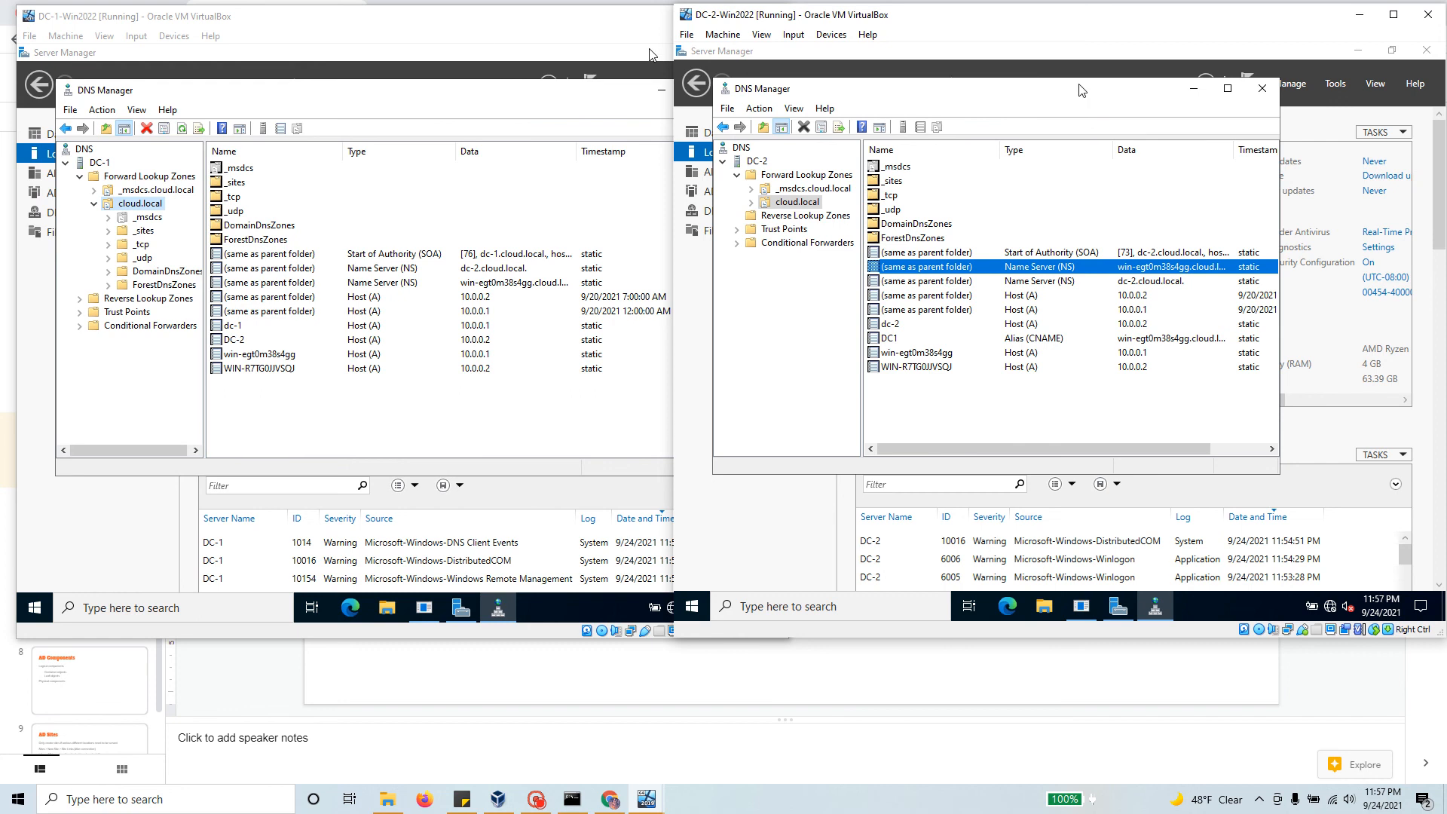
left_click(1271, 97)
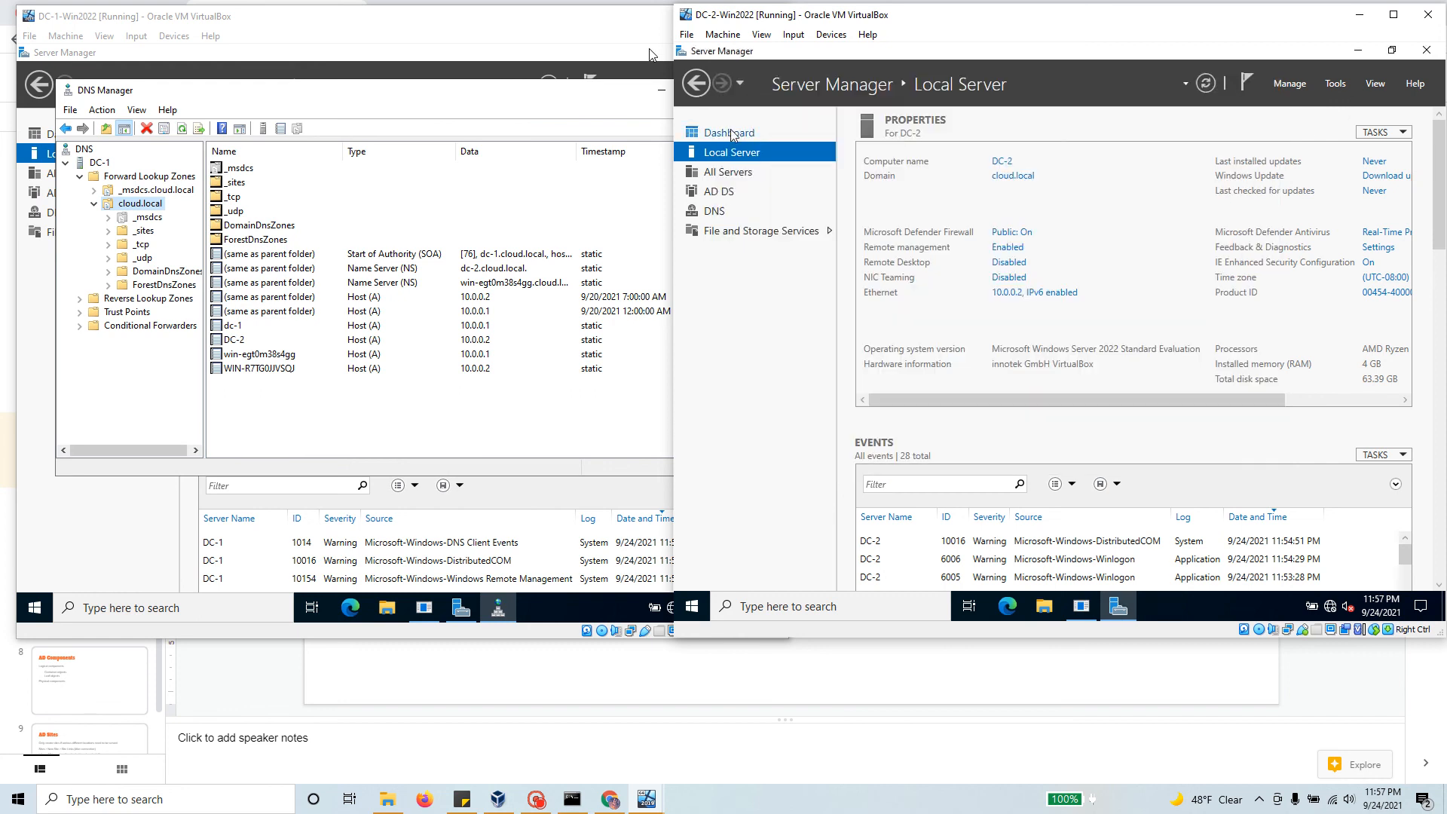
Step: Close DC-1's DNS Manager, glance at the DNS overview, and return to DC-1's Local Server page
left_click(616, 103)
left_click(736, 98)
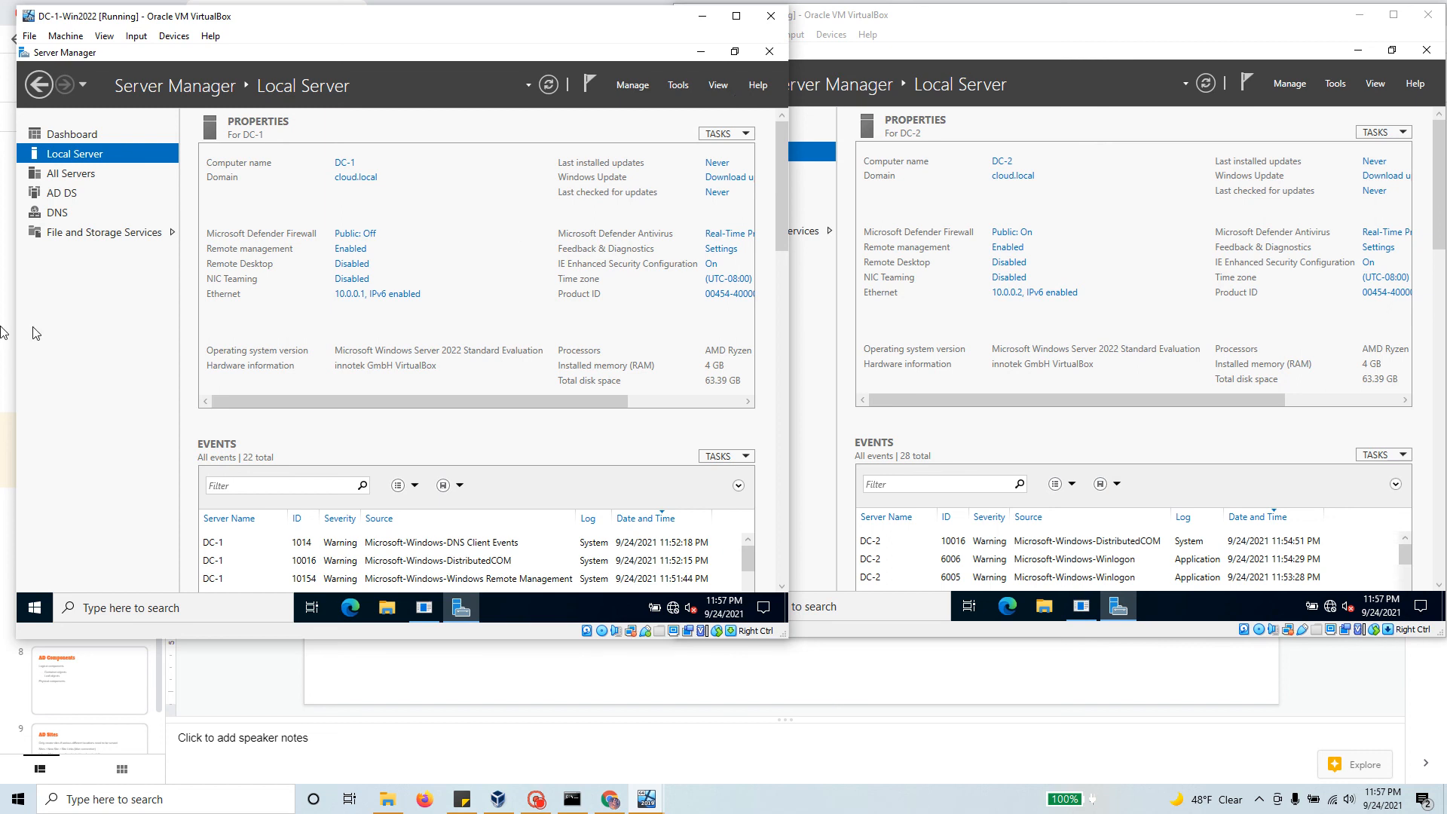
left_click(68, 217)
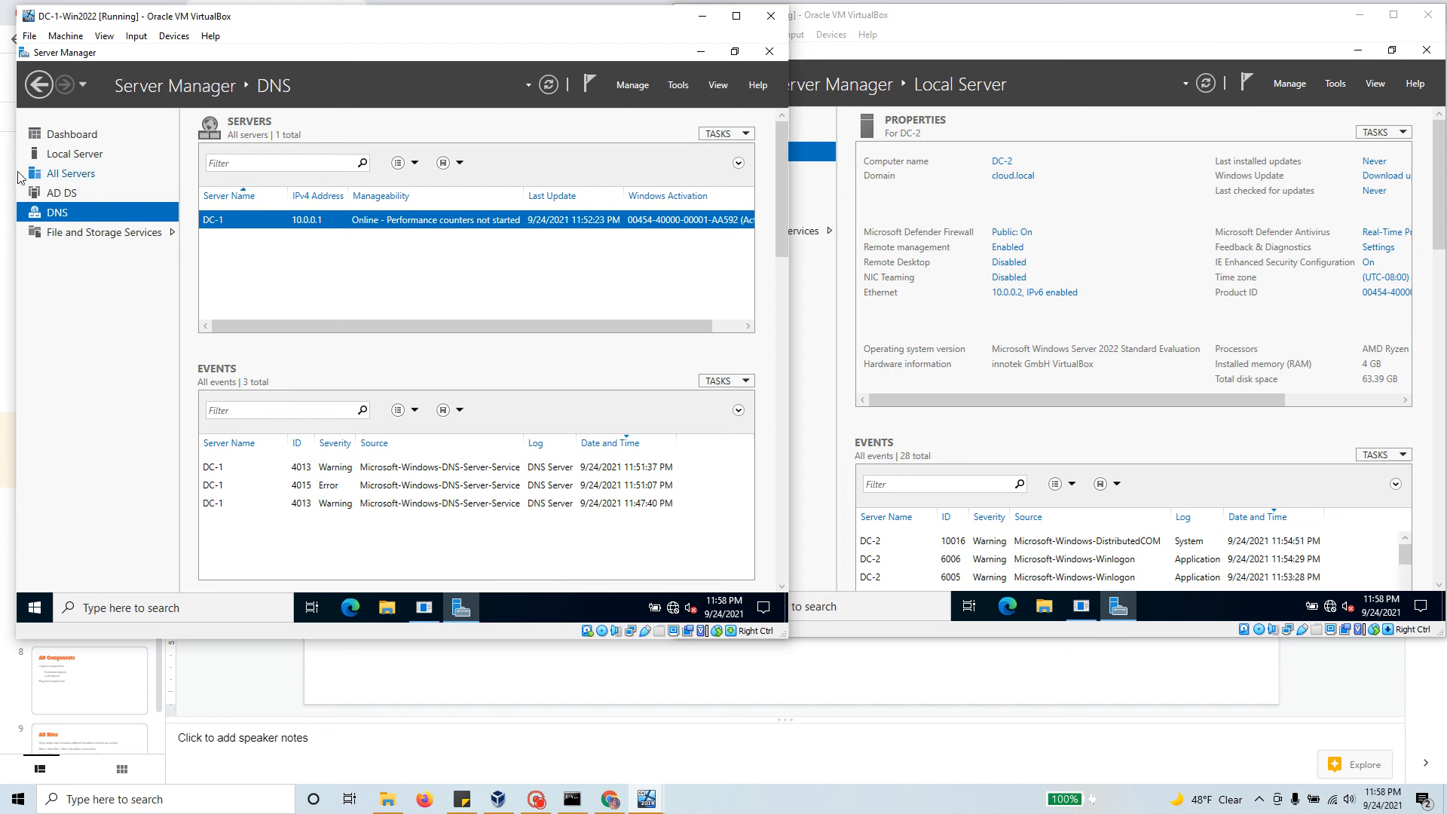
left_click(72, 155)
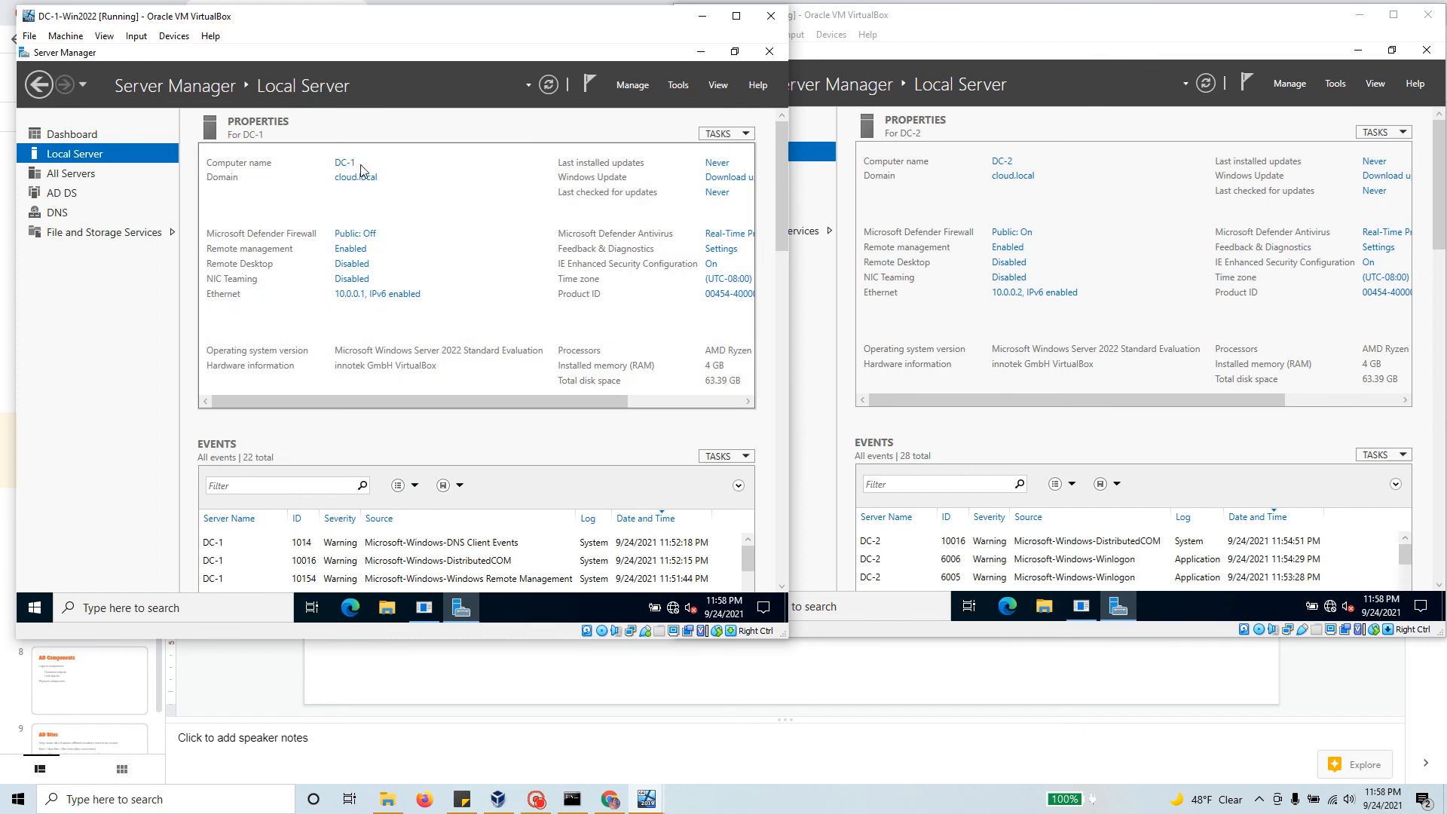
Step: Open DC-1's System Properties, choose Change, and accept the domain controller warning
left_click(343, 163)
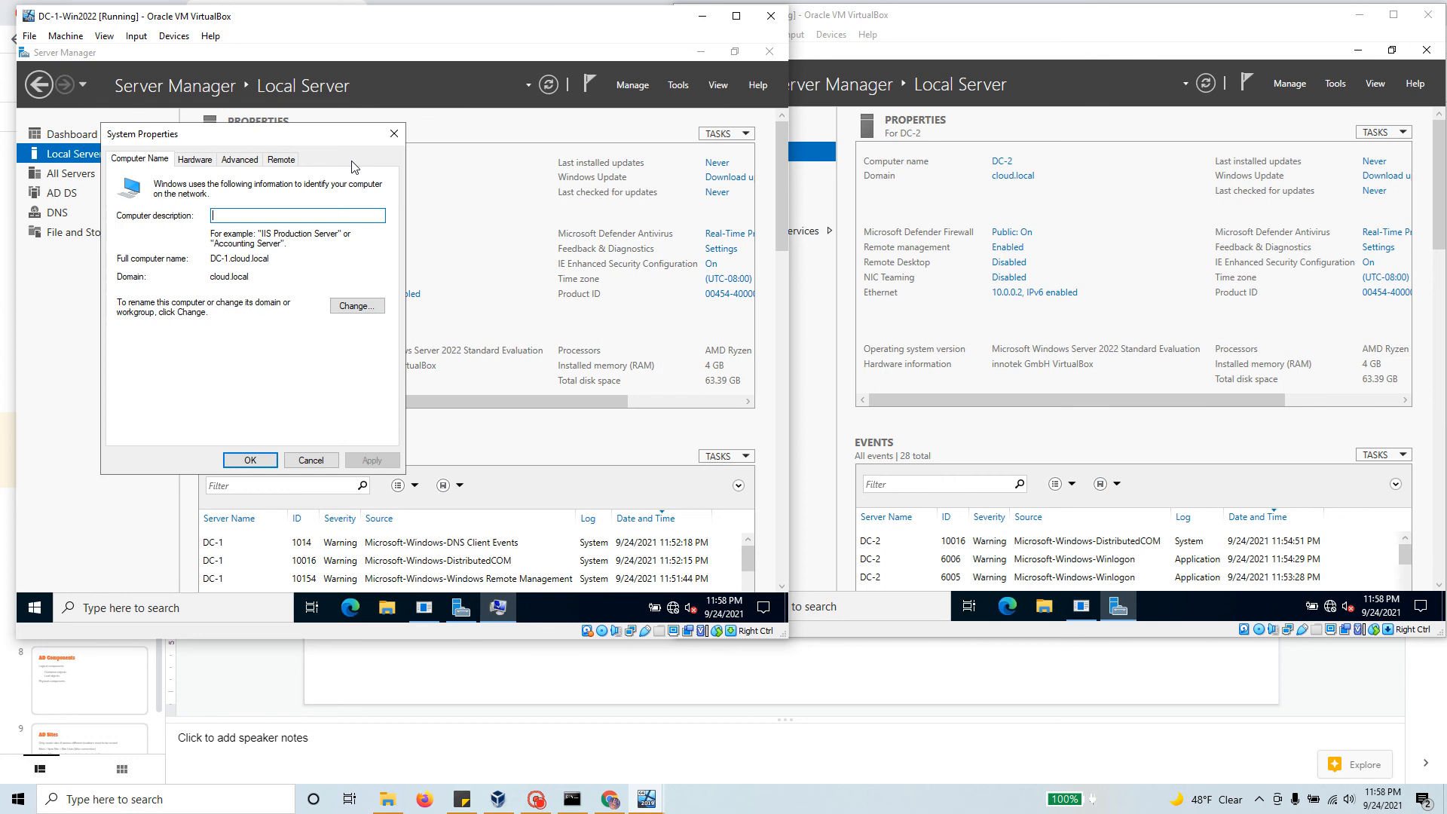
left_click_drag(306, 138, 604, 247)
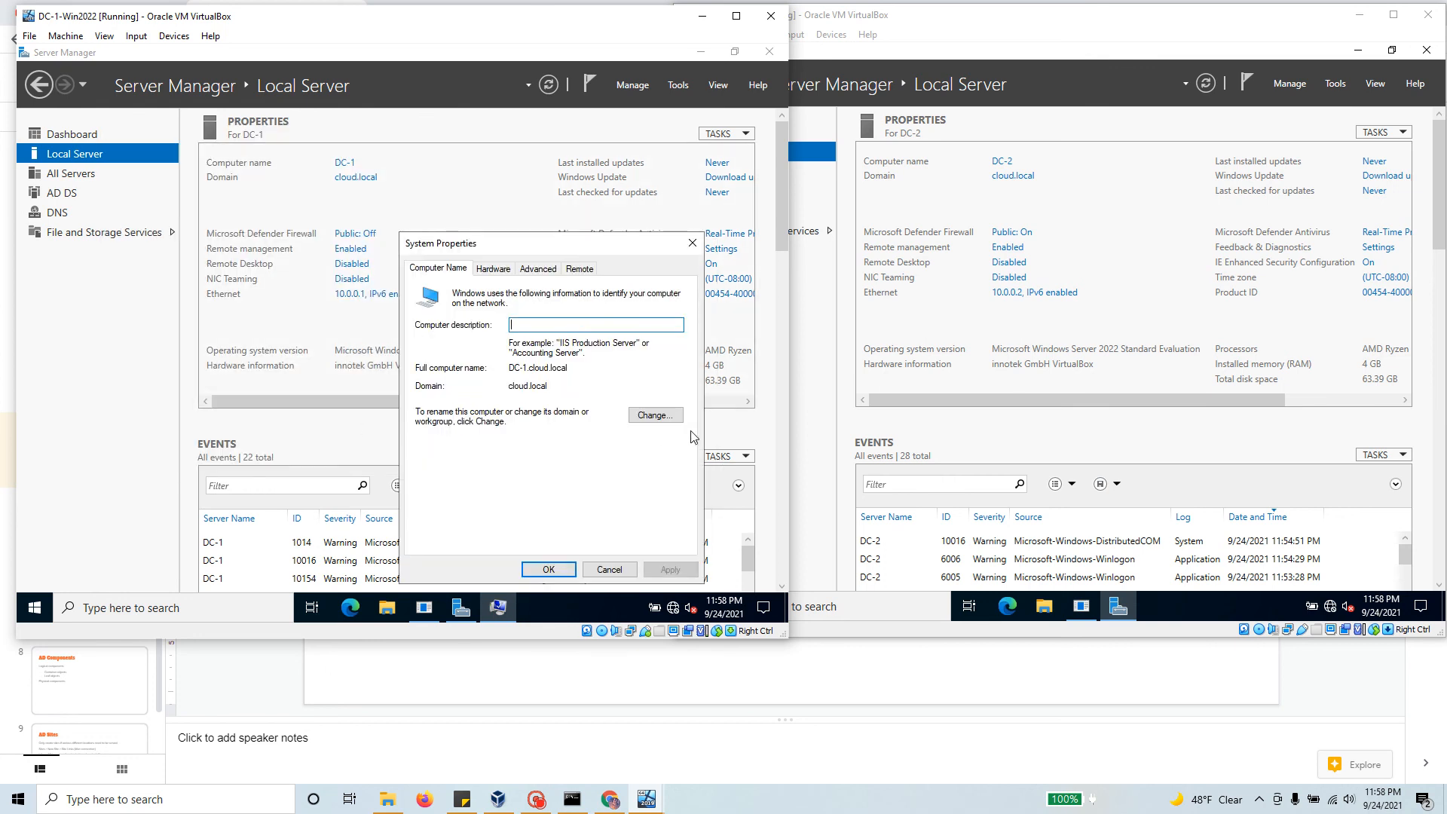
left_click(670, 420)
left_click(459, 407)
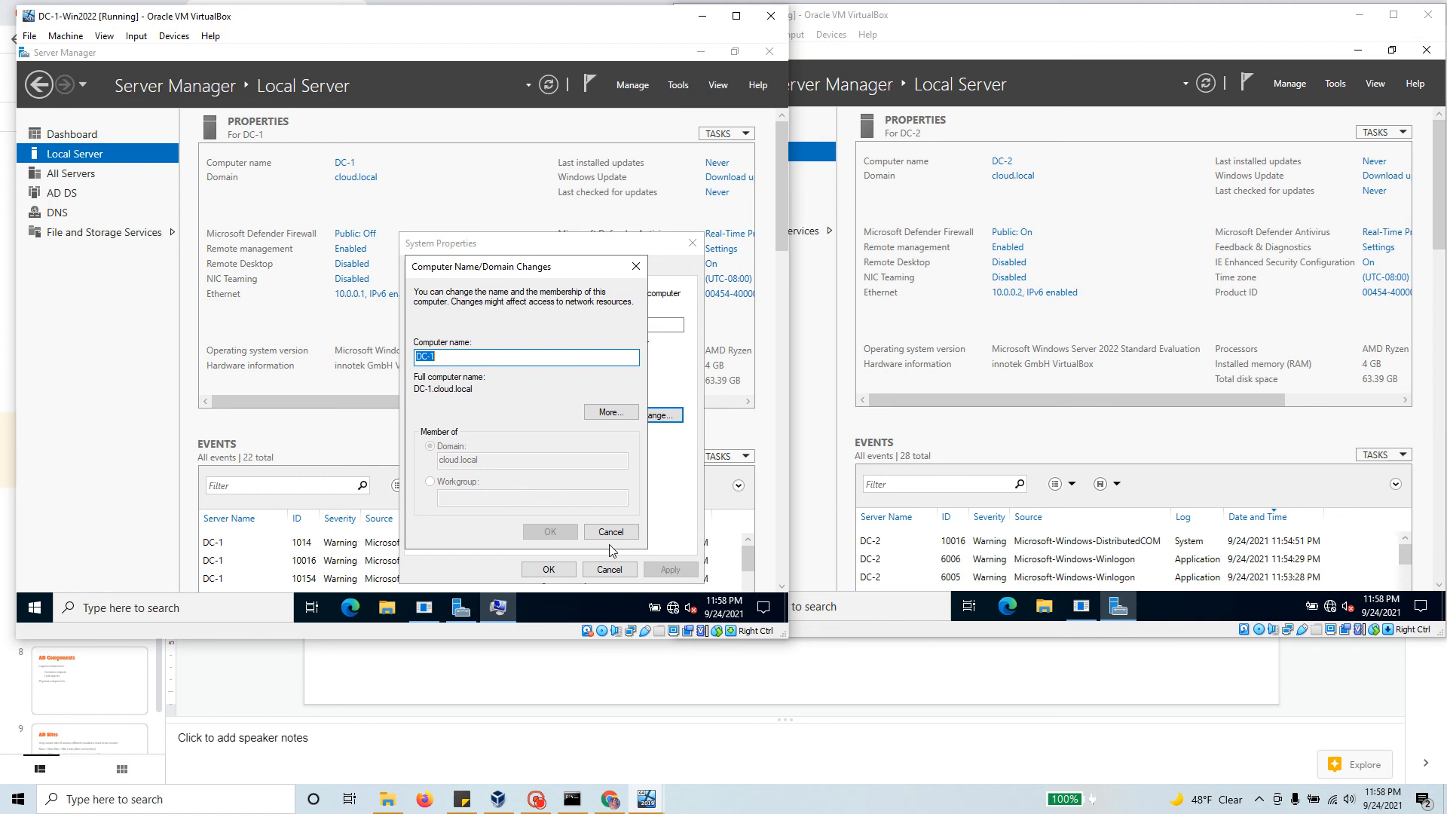
left_click(536, 799)
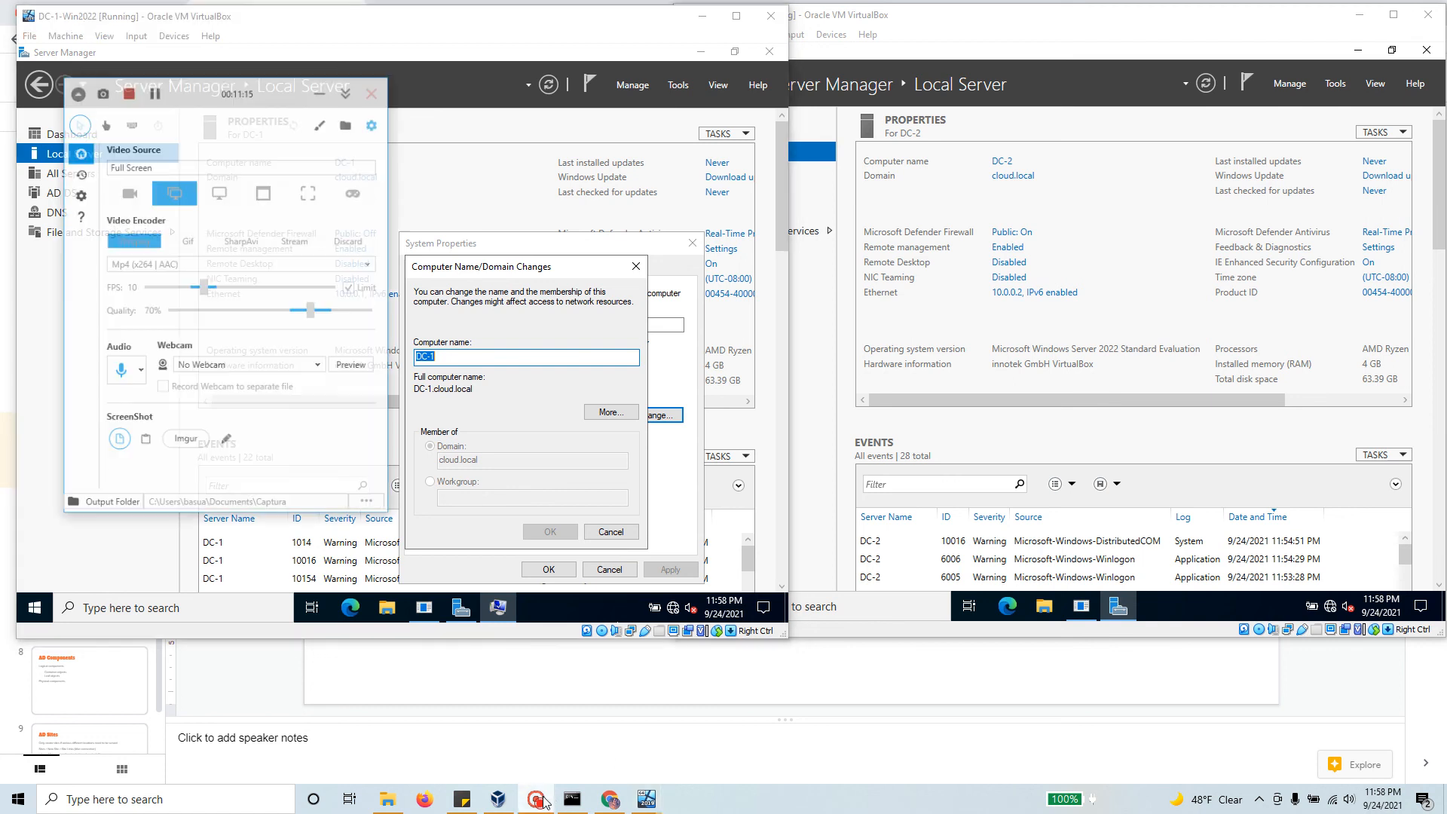